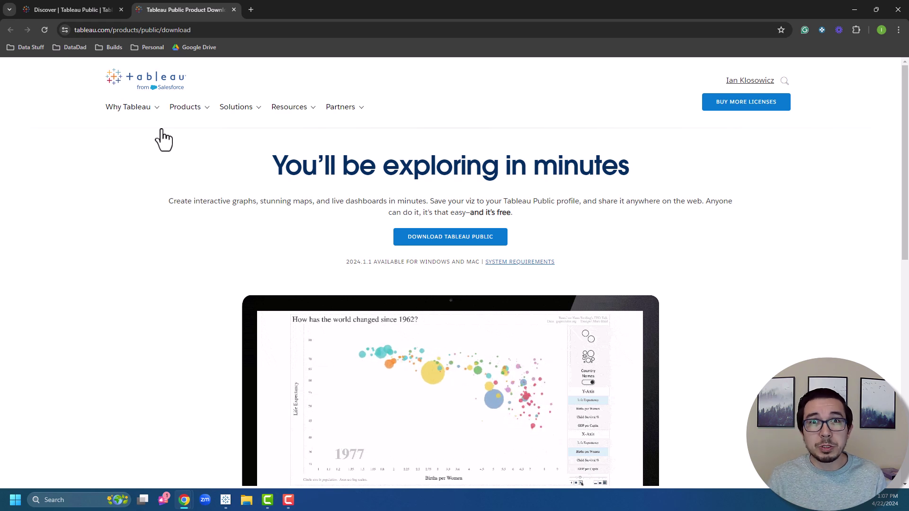
Download Tableau Public from its product page and close the blocked pop-up notice
left_click(457, 235)
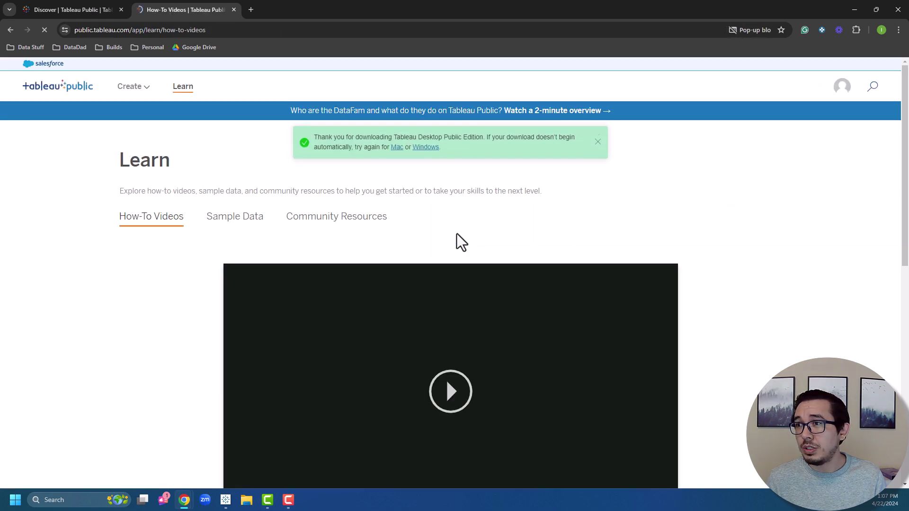
left_click(747, 31)
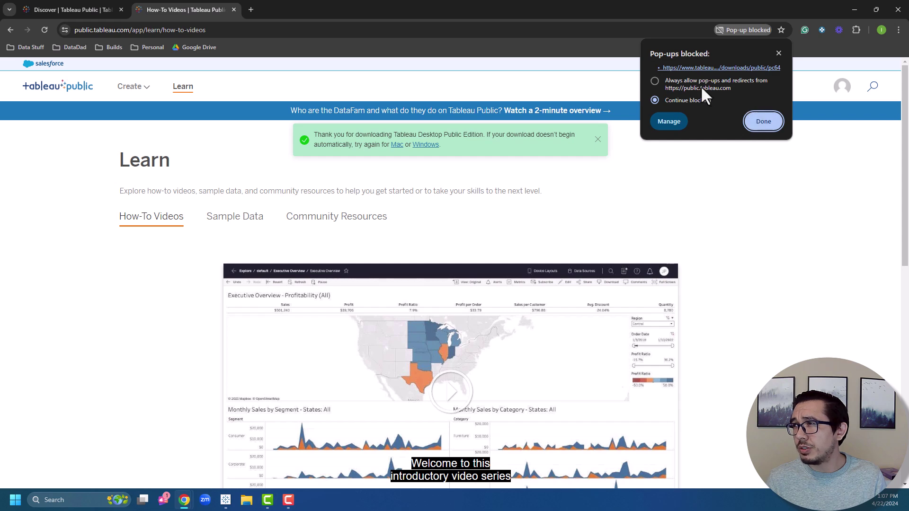
left_click(756, 120)
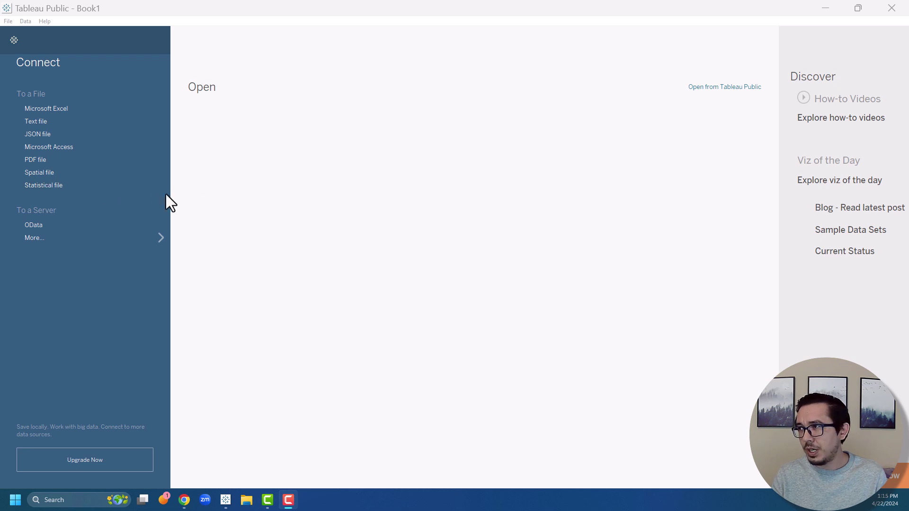
Open the Sample Data Sets page from Tableau Public's start screen and maximize its browser window
left_click(845, 234)
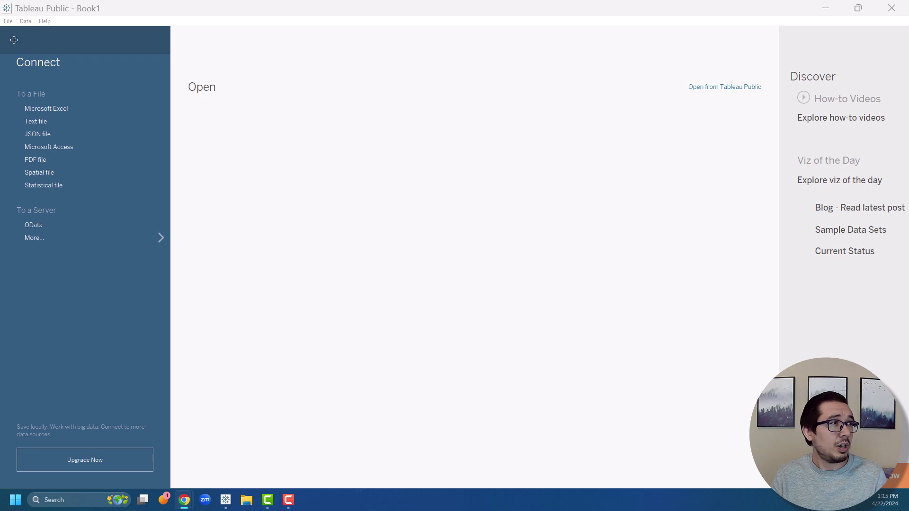
left_click_drag(586, 102, 335, 87)
double_click(393, 83)
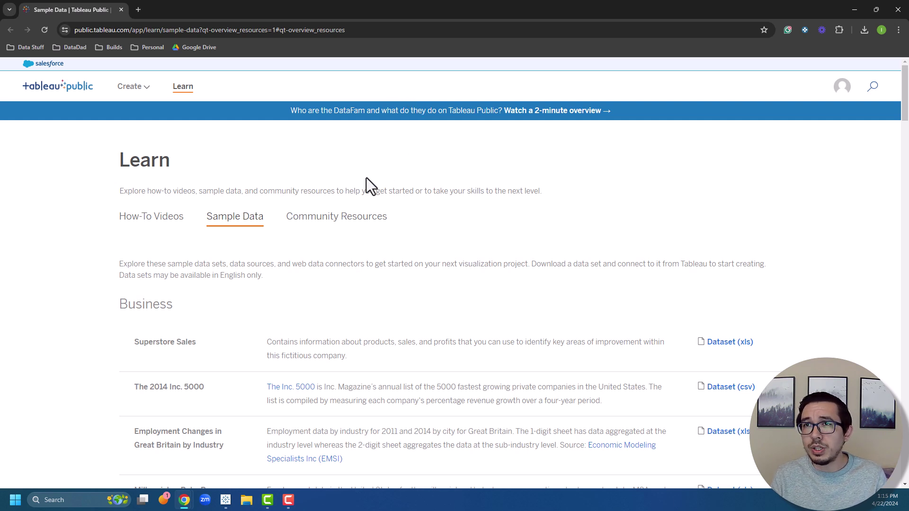
Look through the sample data catalogue and download the Superstore Sales dataset in xls format
scroll(365, 185, "down", 1)
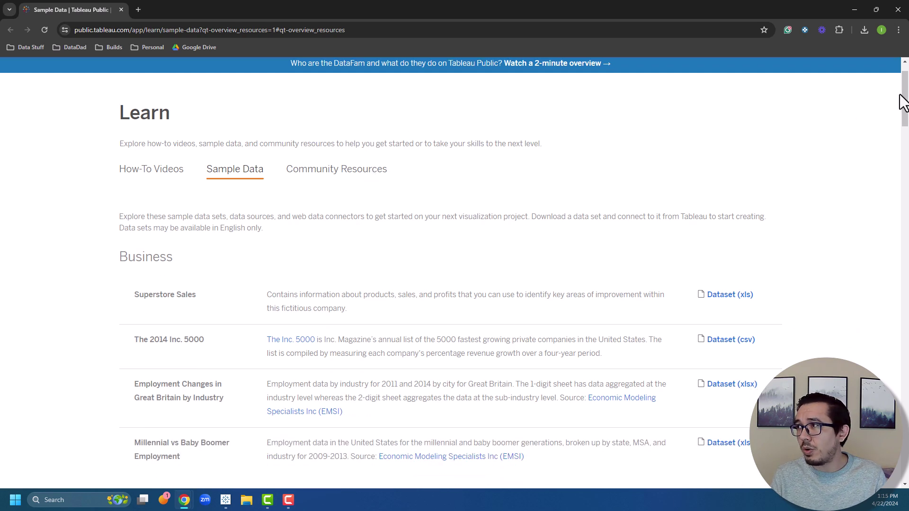
scroll(904, 108, "down", 1)
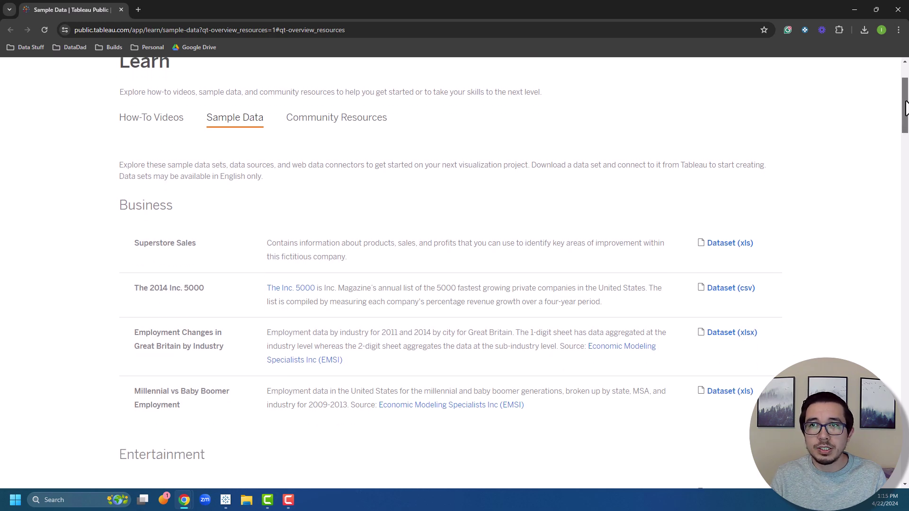
left_click_drag(904, 107, 905, 215)
scroll(552, 311, "up", 15)
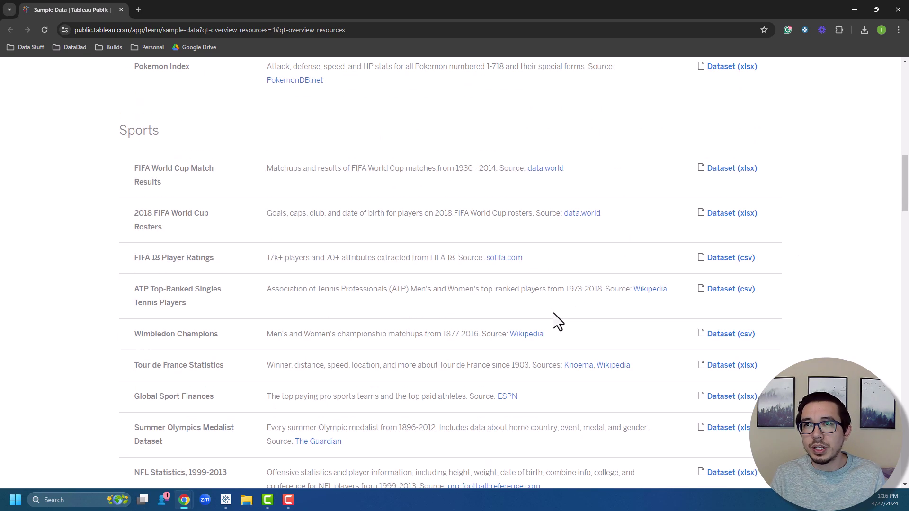
scroll(552, 313, "up", 3)
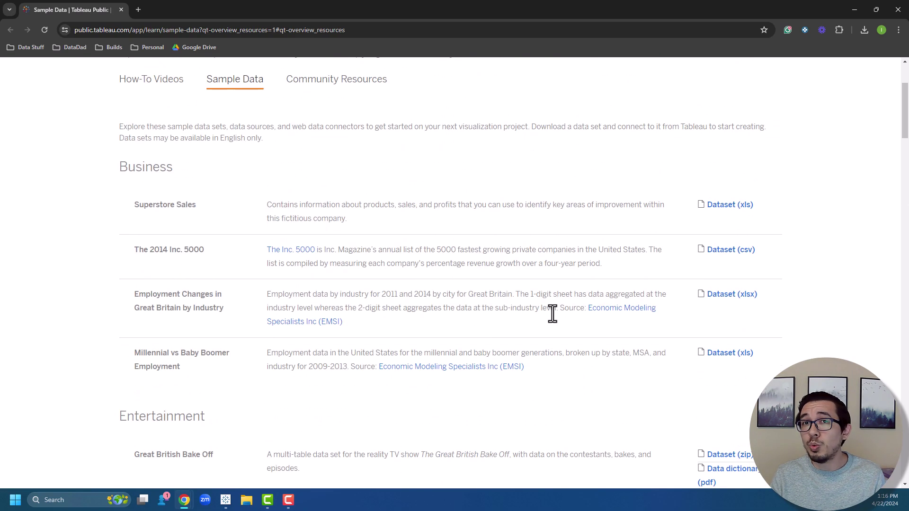
scroll(556, 322, "up", 3)
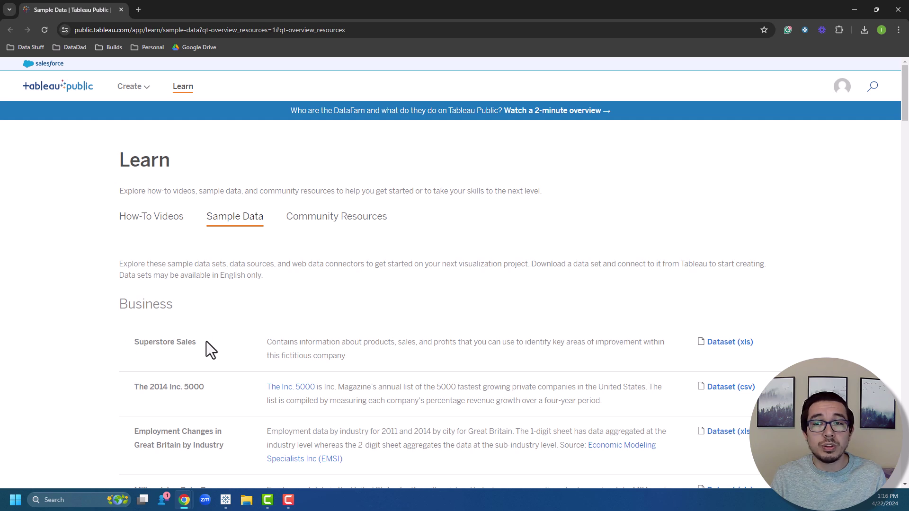
left_click(729, 342)
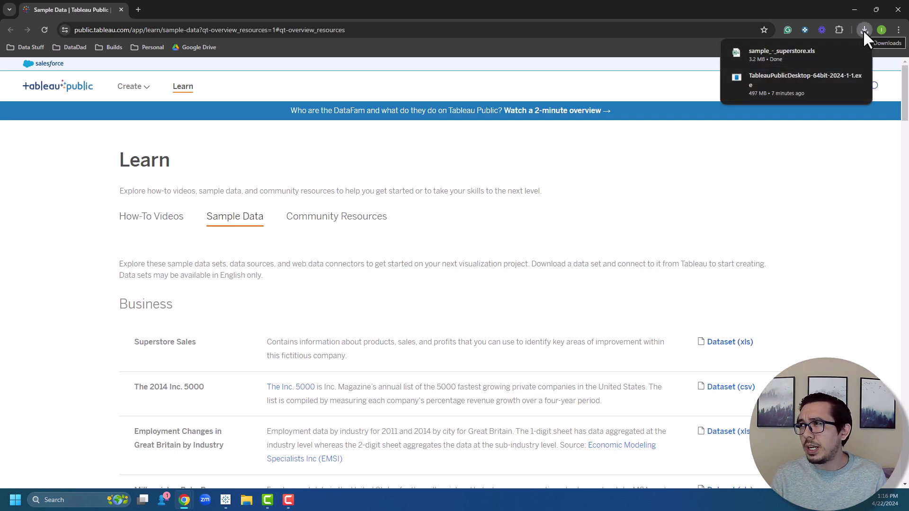
Open the downloaded sample_-_superstore.xls in Excel, maximize it, and enable editing, dismissing the macro warning
left_click(807, 54)
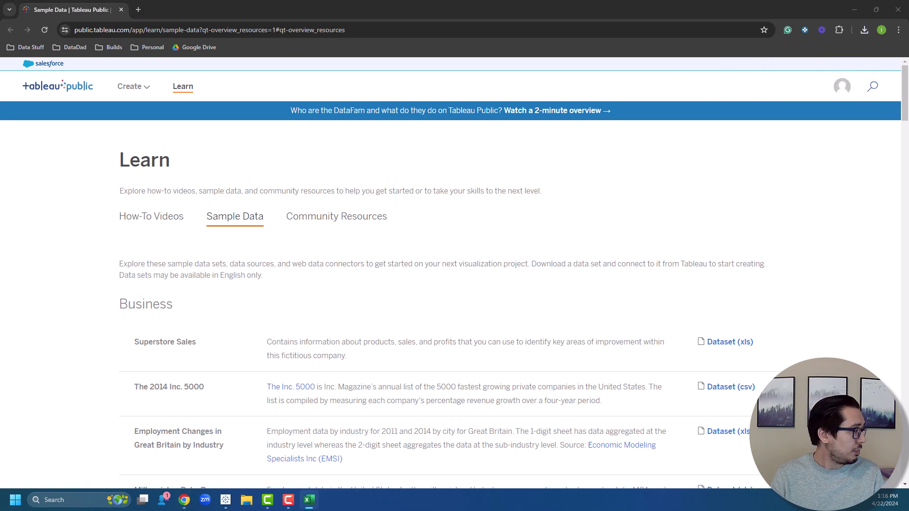
left_click_drag(0, 189, 402, 130)
left_click(717, 119)
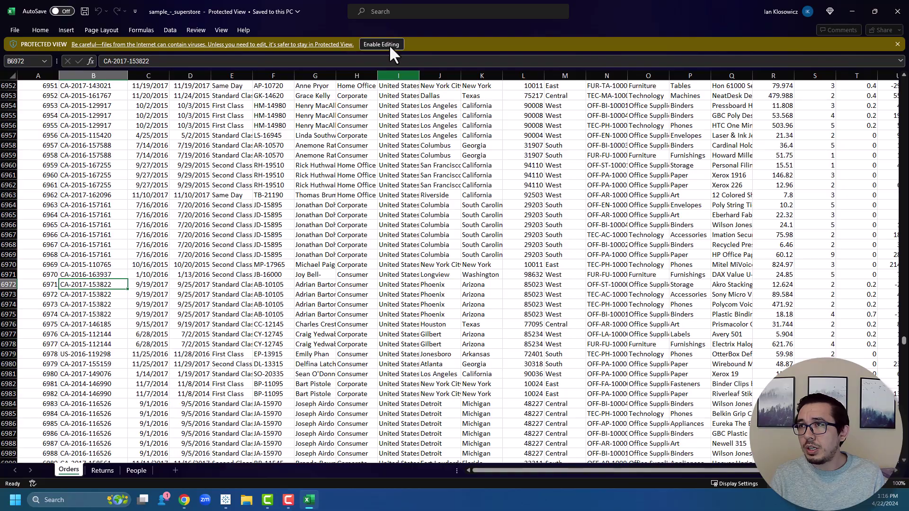
left_click(390, 45)
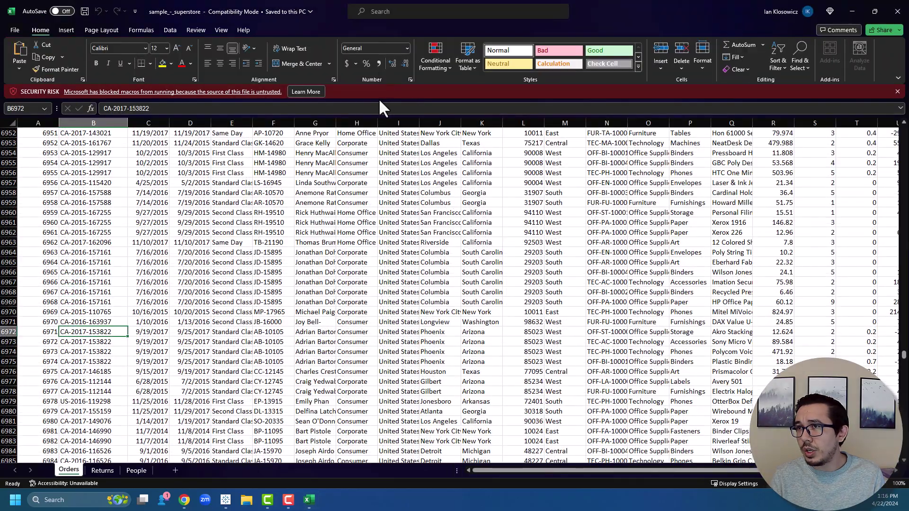
left_click(897, 91)
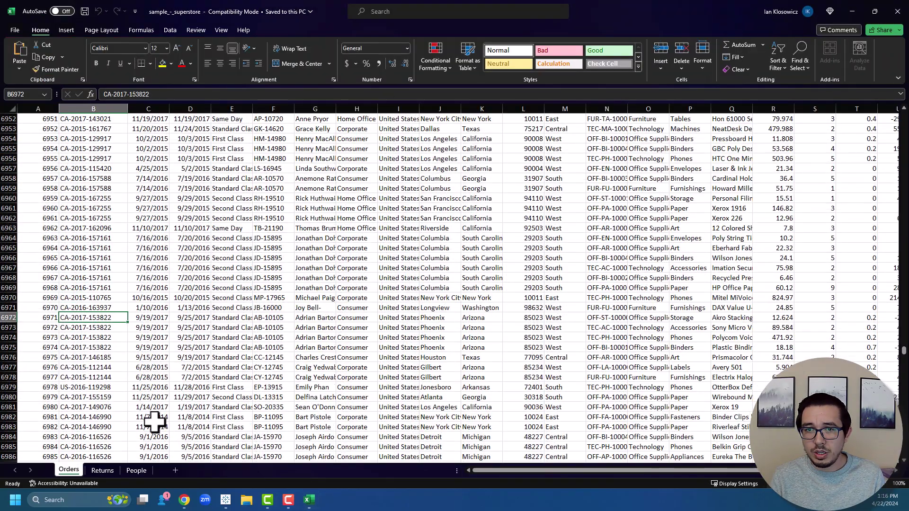
Go to the first rows of the Orders sheet and look over the workbook's Orders, Returns and People sheets
left_click_drag(904, 353, 904, 116)
left_click(149, 180)
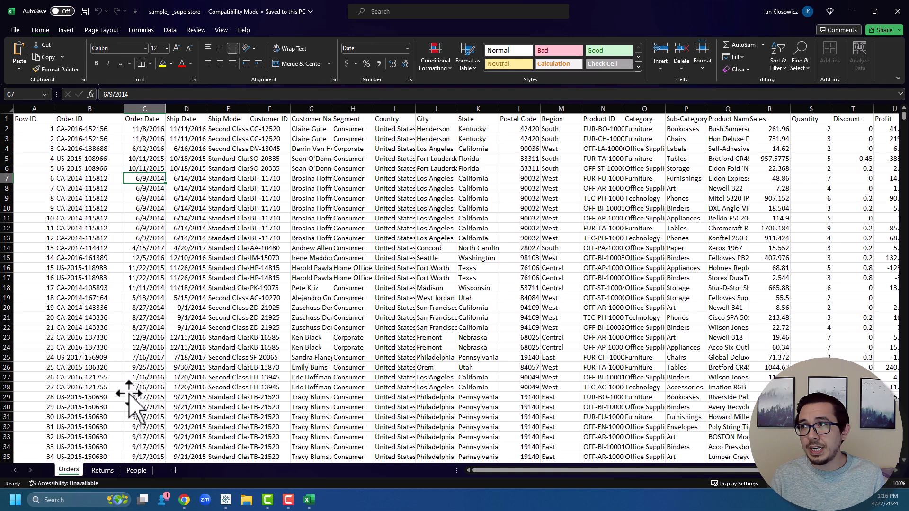
left_click(110, 471)
left_click(130, 473)
left_click(78, 468)
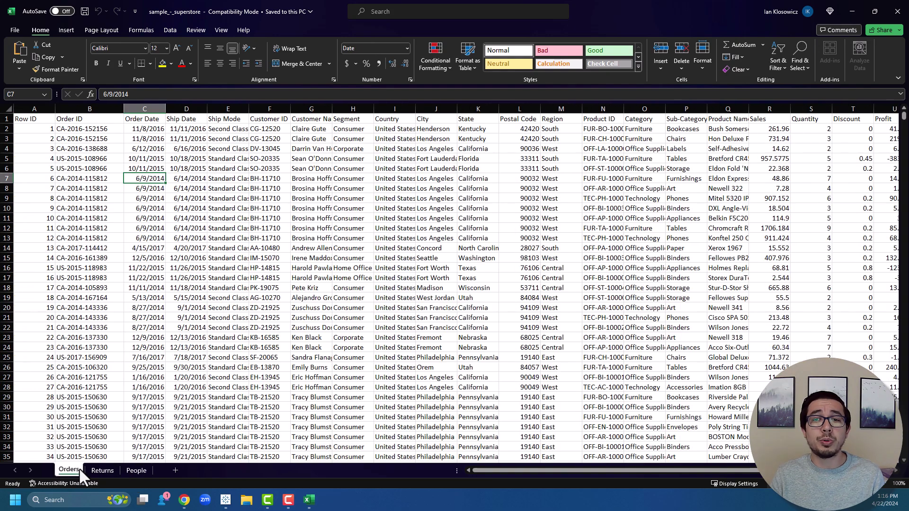
left_click(99, 470)
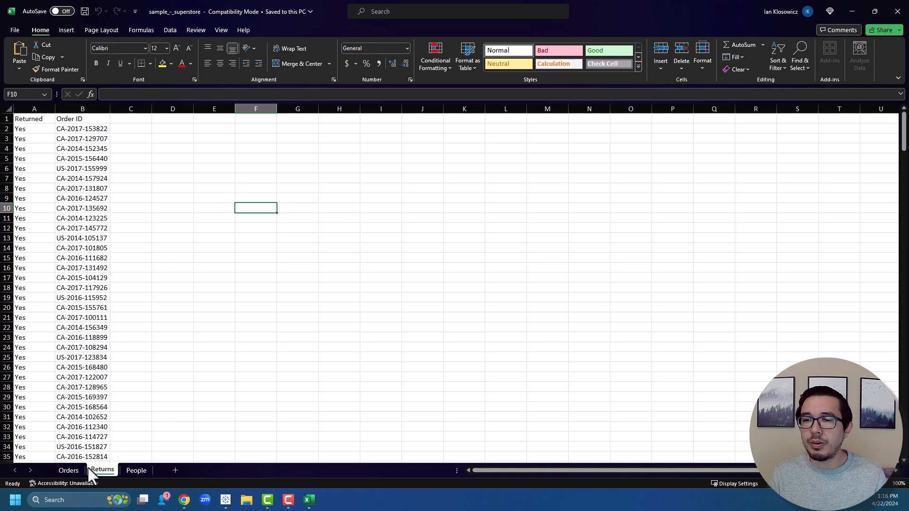
left_click(81, 468)
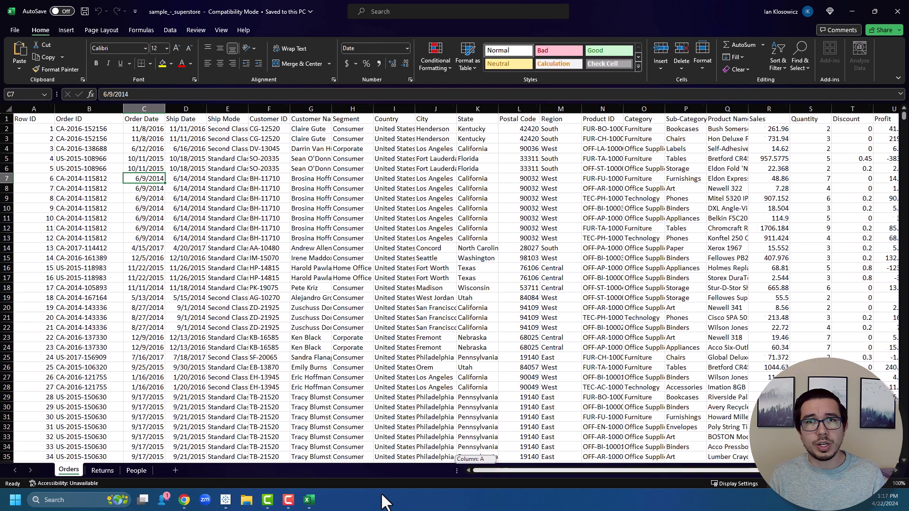
Examine the Orders sheet's columns across to Quantity, Discount and Profit
mouse_move(479, 471)
left_mouse_down()
mouse_move(496, 469)
mouse_move(464, 470)
left_mouse_up()
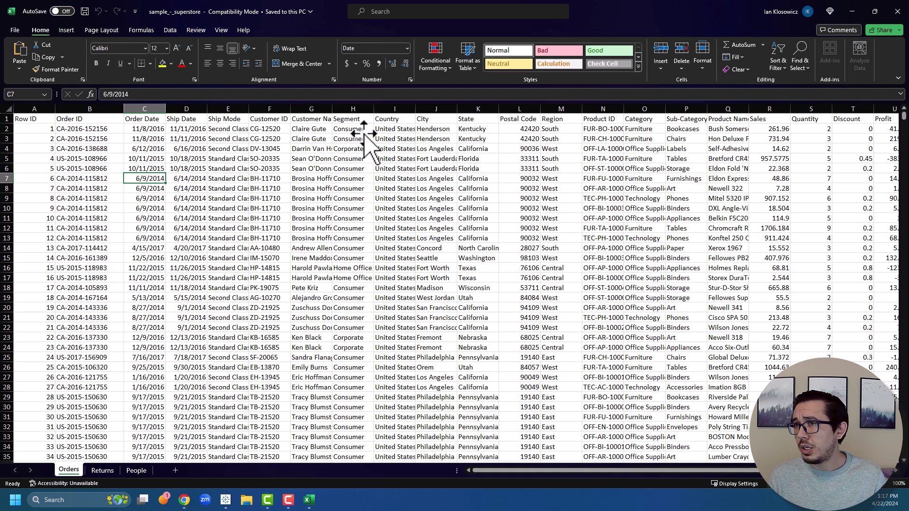
left_click_drag(514, 472, 545, 483)
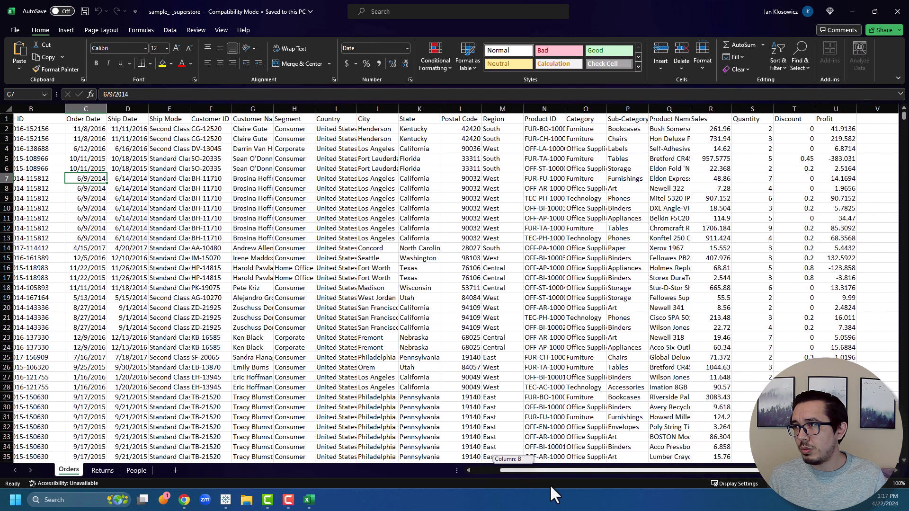
left_click_drag(603, 481, 603, 481)
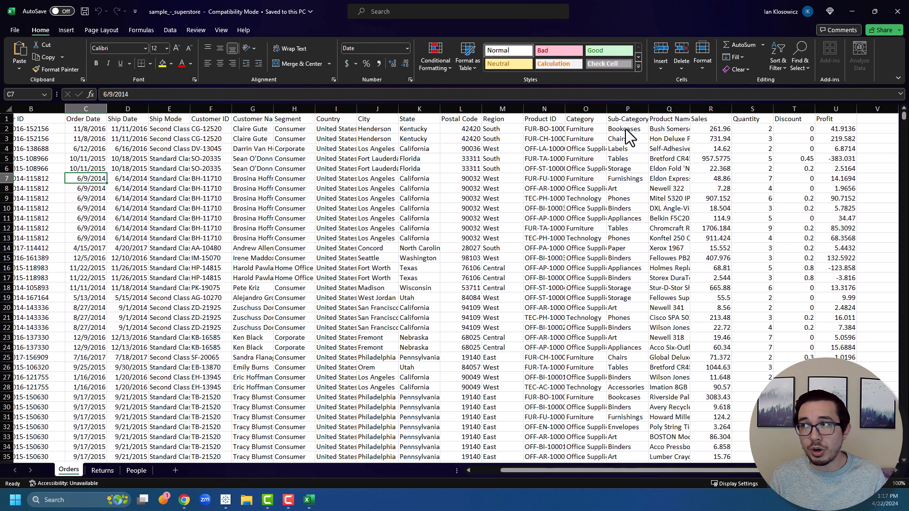
left_click(753, 130)
left_click(794, 130)
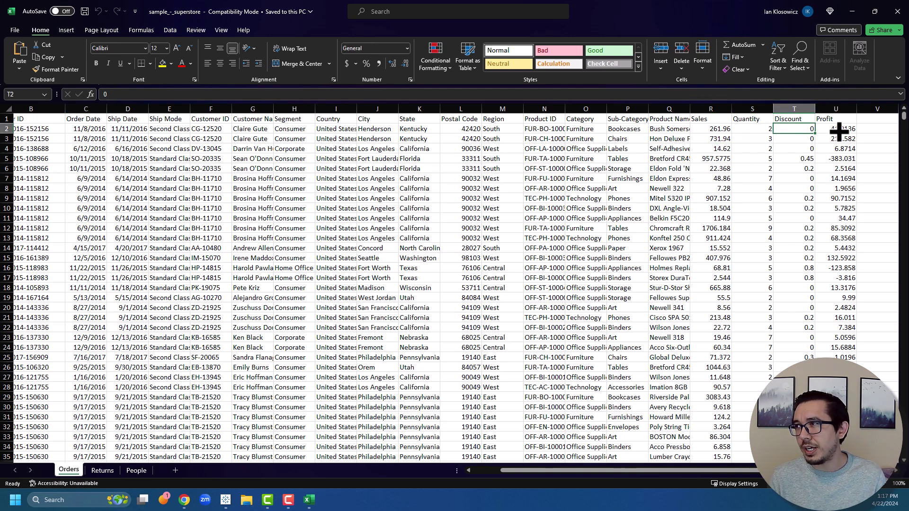
left_click(838, 128)
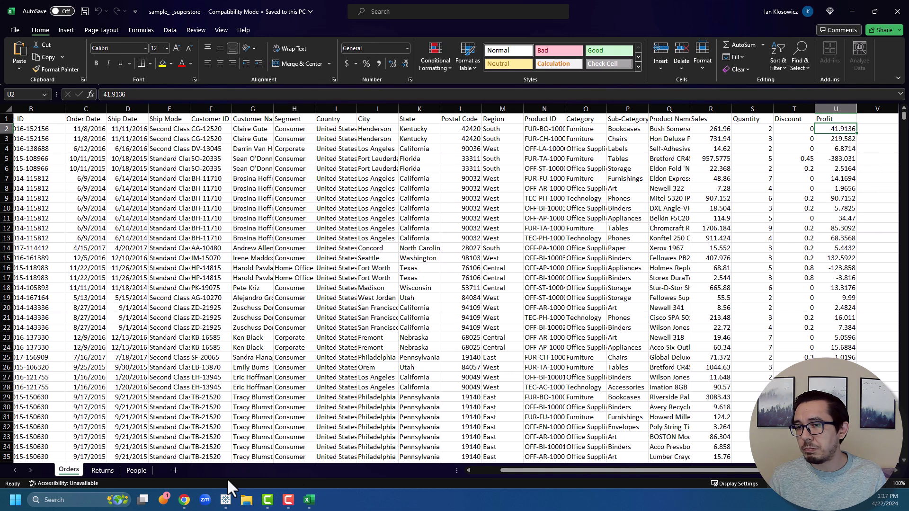
Examine the Order ID column on the Returns sheet as the link to the Orders sheet
left_click(99, 470)
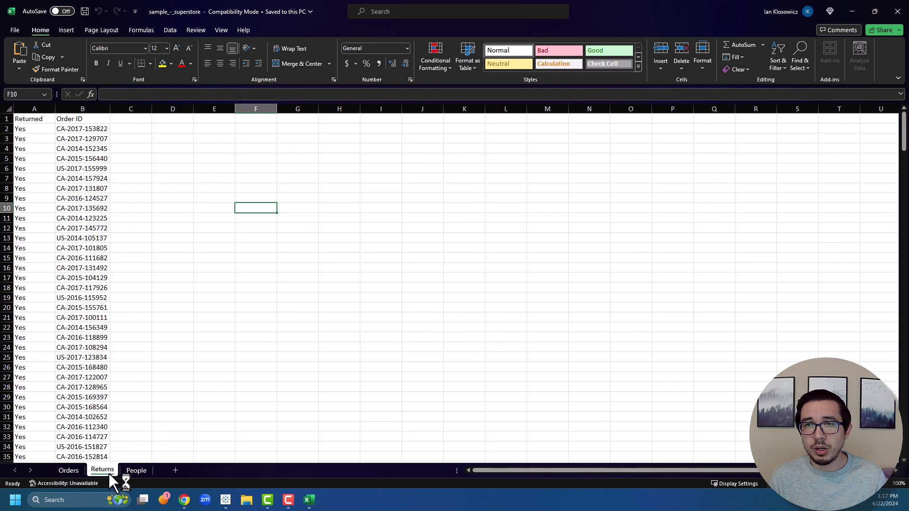
left_click(93, 108)
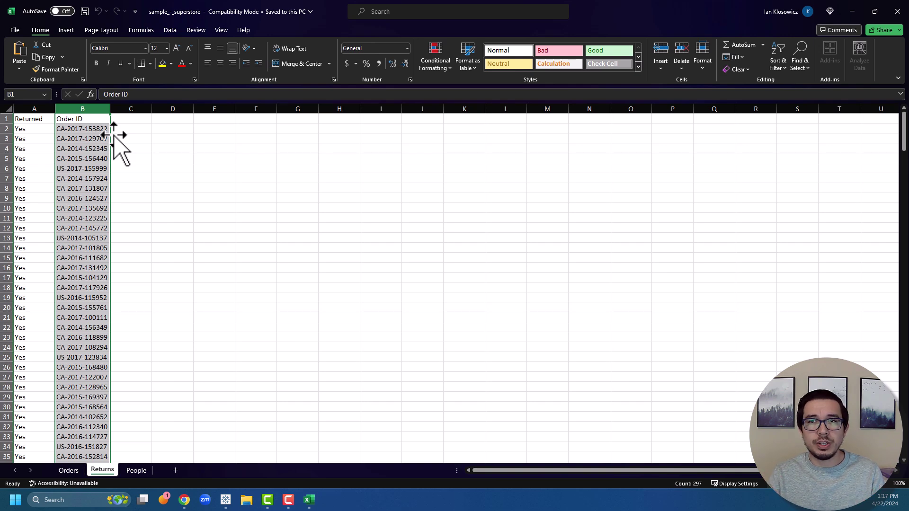
left_click(71, 470)
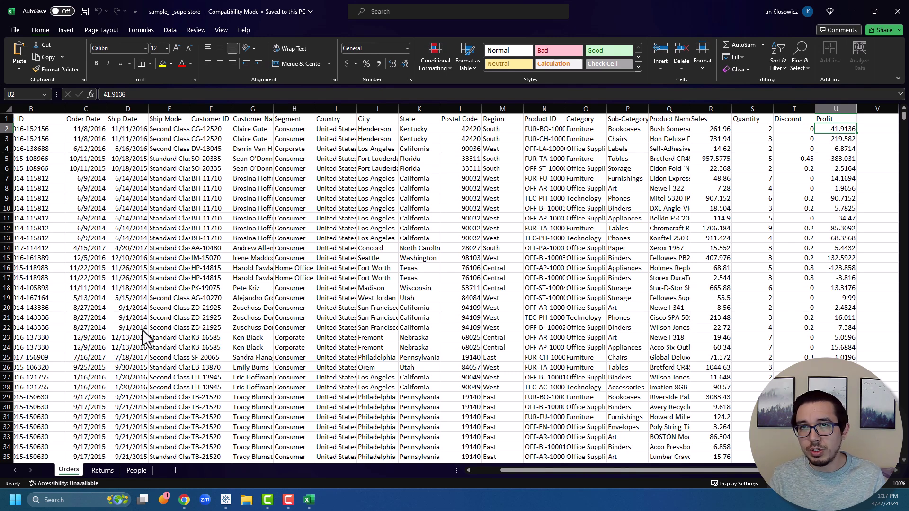
left_click(102, 470)
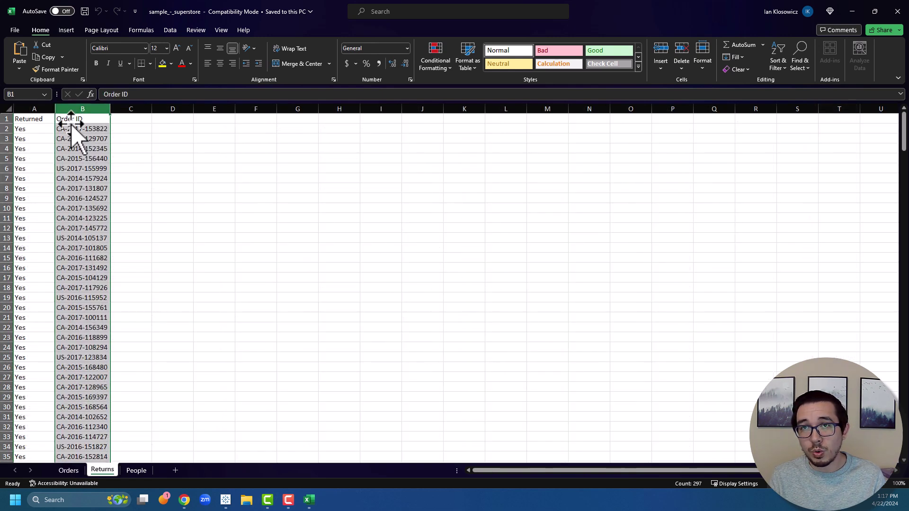
Autofit the Person column on the People sheet and select the first Region value
left_click(141, 470)
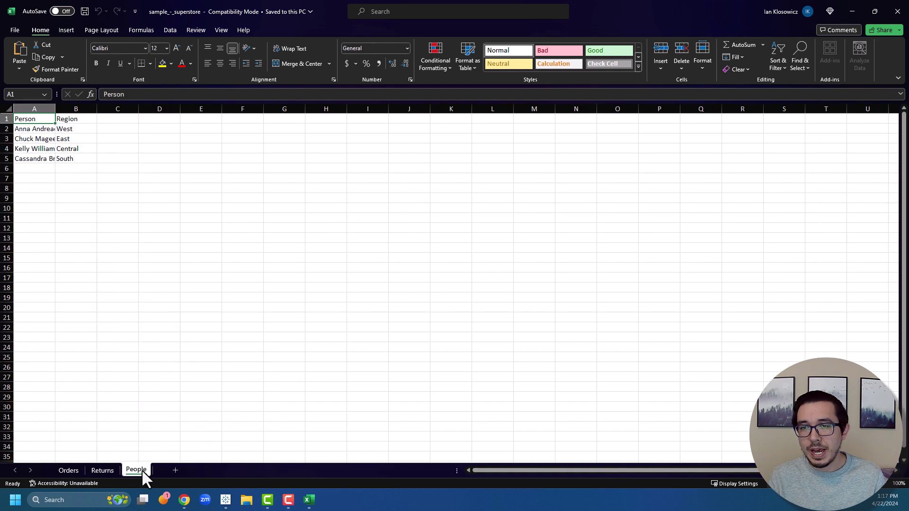
double_click(55, 109)
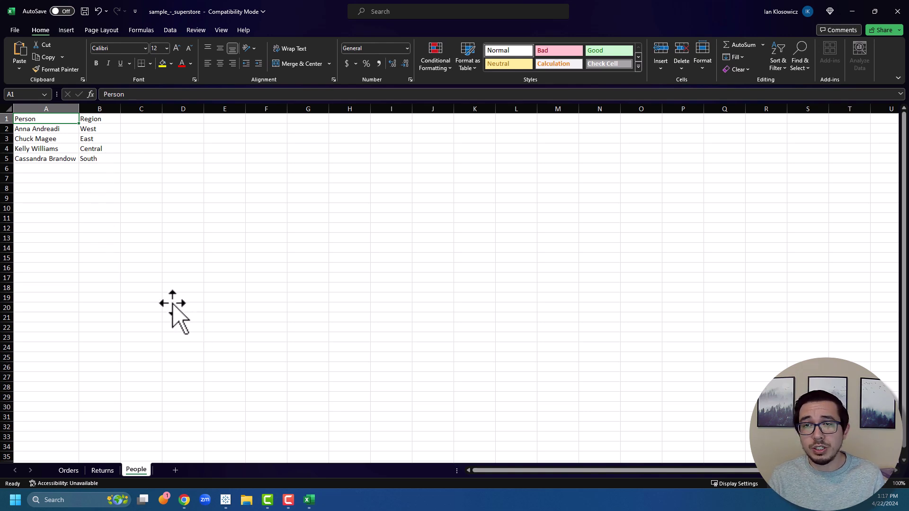
left_click(98, 133)
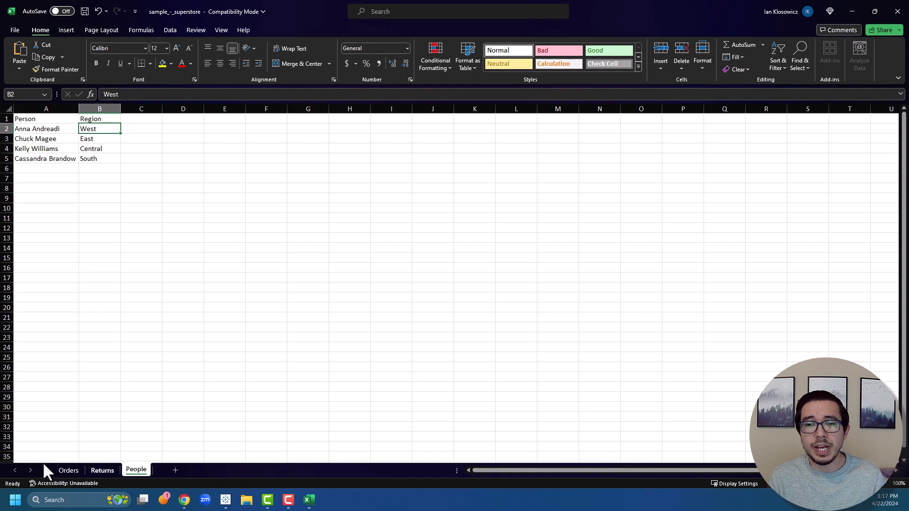
Compare the Region column on the Orders sheet with the Region values on the People sheet
left_click(74, 470)
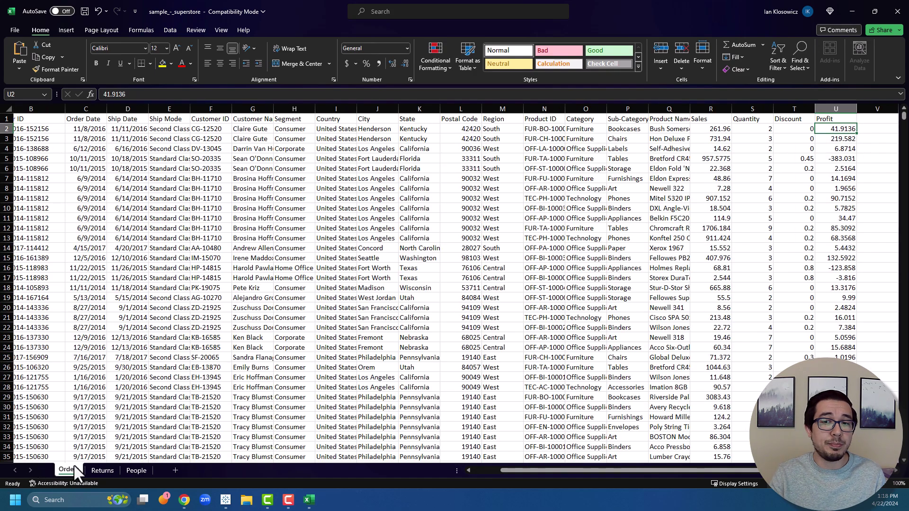
left_click_drag(517, 467, 544, 467)
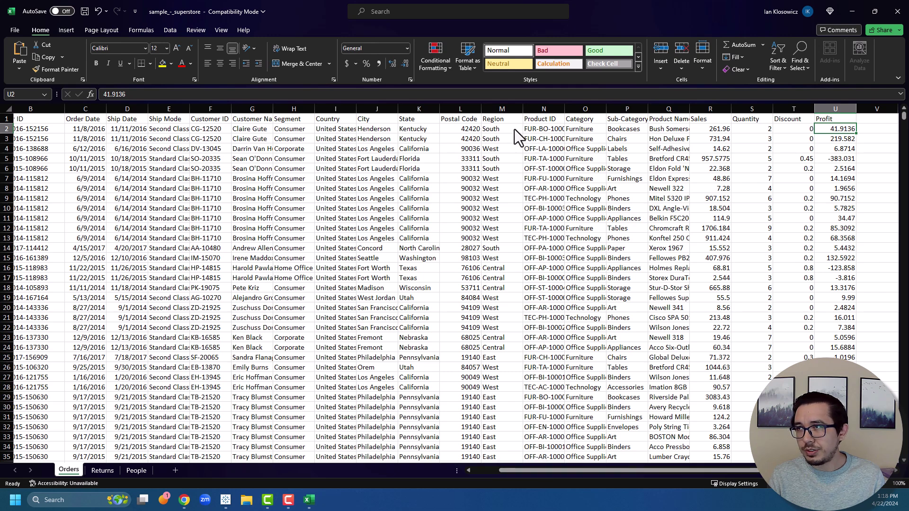
left_click(502, 109)
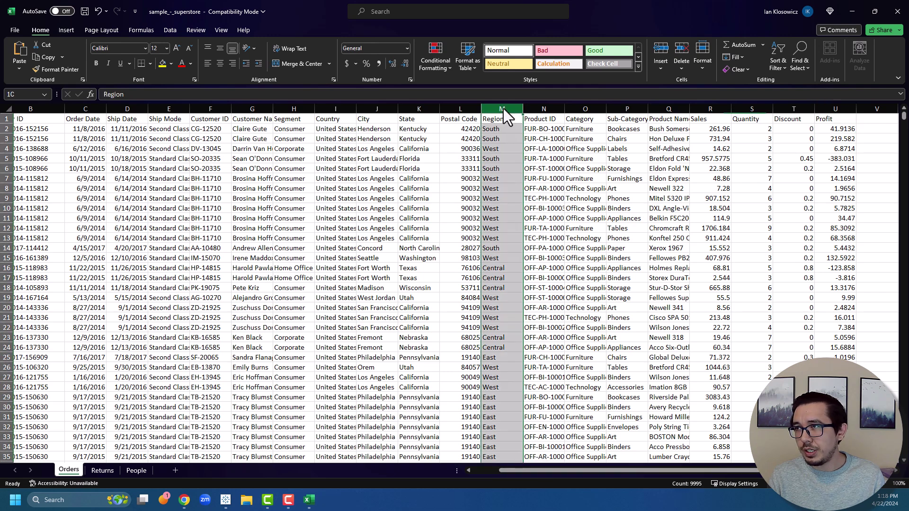
left_click(134, 471)
left_click(87, 163)
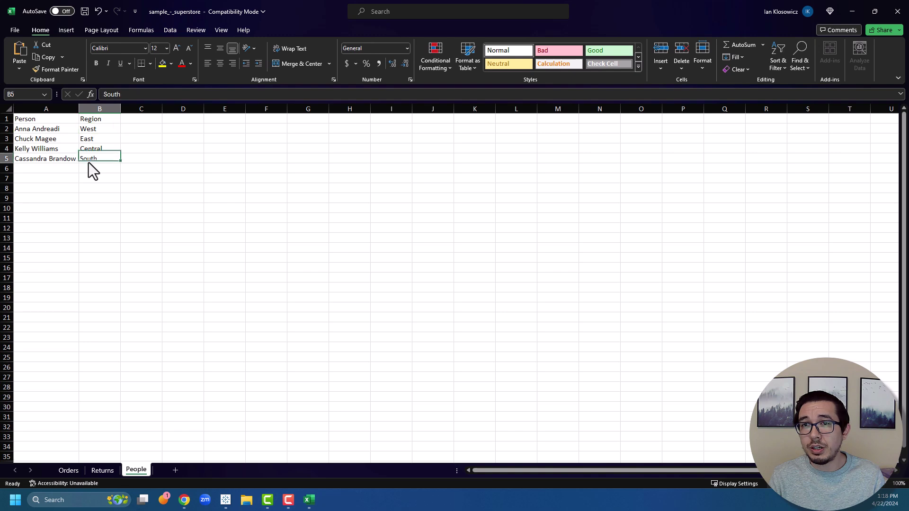
Check the person assigned to the South region against the Region column on the Orders sheet, and return to the People sheet
left_click(66, 161)
left_click(73, 466)
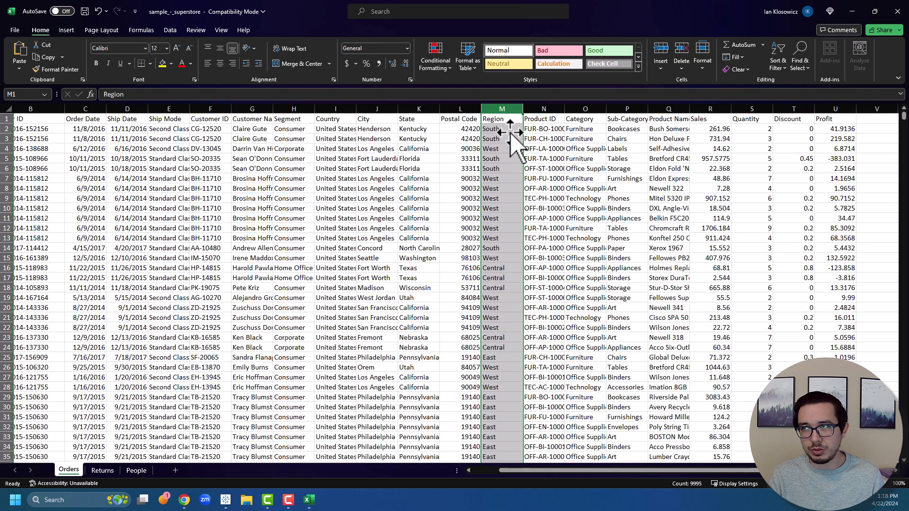
left_click(134, 471)
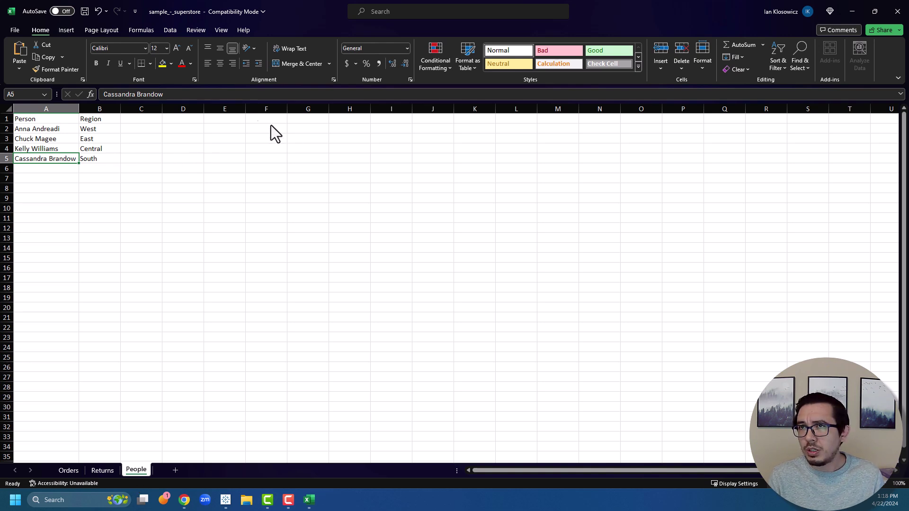
Close the sample_-_superstore workbook and save its changes
left_click(891, 19)
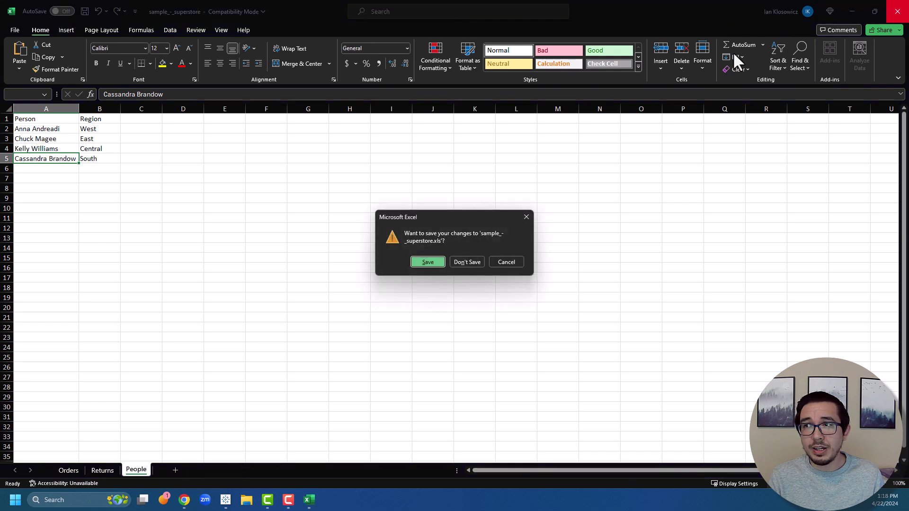
left_click(431, 260)
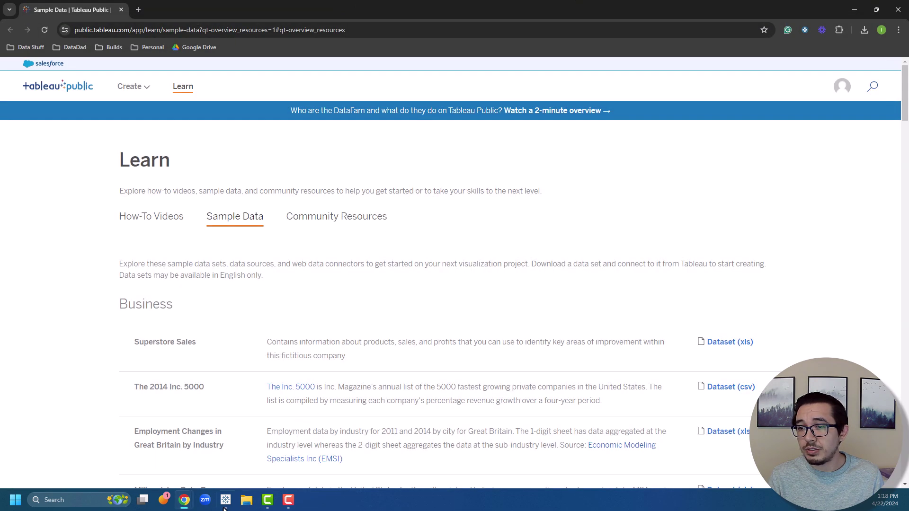
Switch to Tableau Public and connect to the Excel file sample_-_superstore in the Downloads folder
left_click(226, 500)
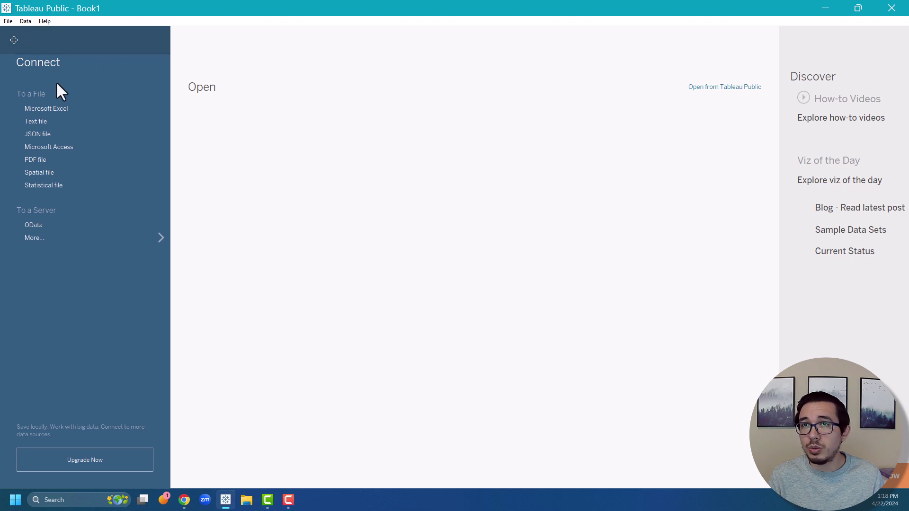
left_click(56, 108)
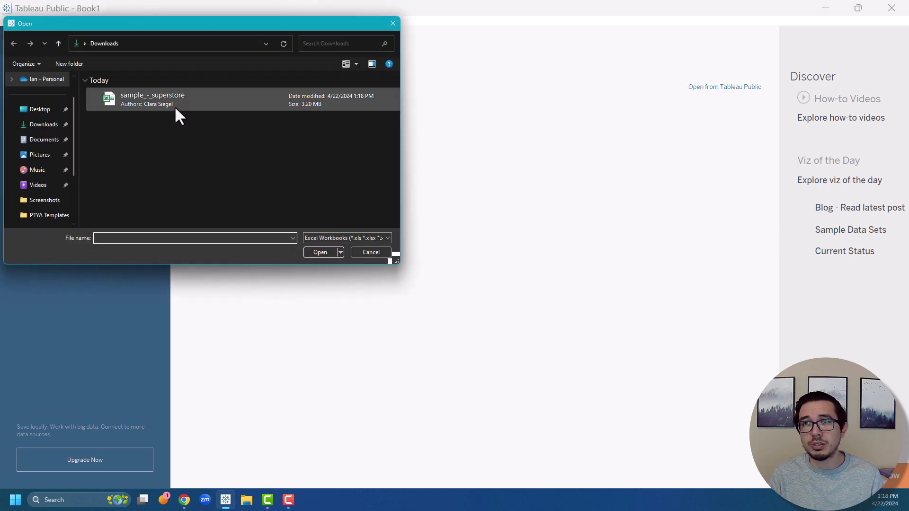
left_click(174, 106)
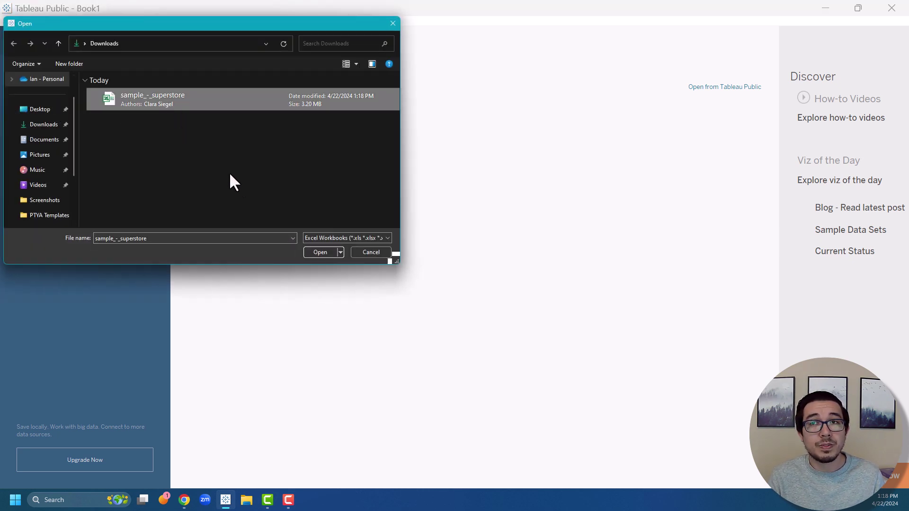
left_click(323, 256)
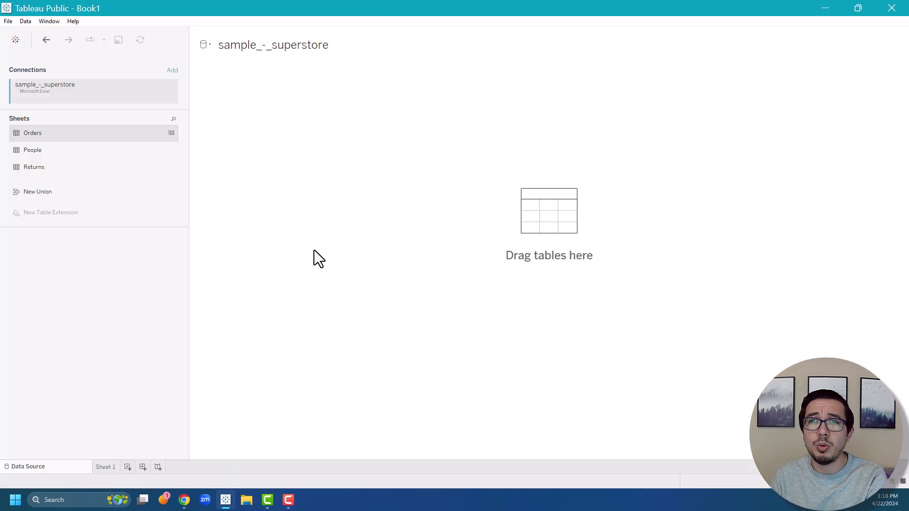
Add the Orders sheet to the data source canvas as the base table and look through its data preview
left_click(42, 157)
left_click(41, 161)
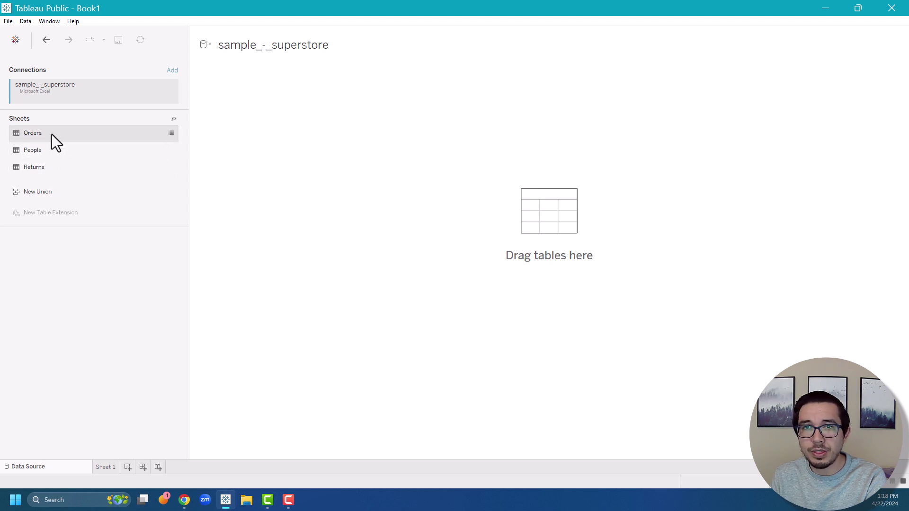
left_click_drag(58, 132, 249, 107)
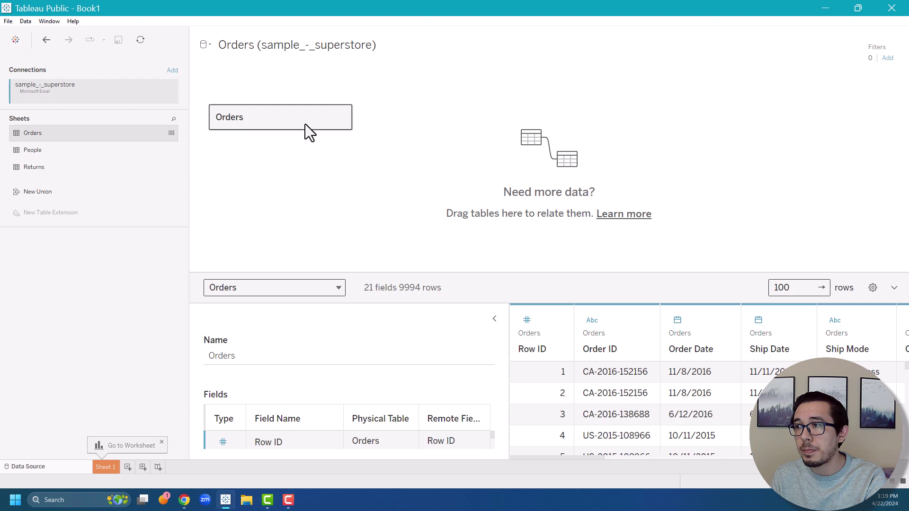
left_click_drag(568, 458, 606, 458)
Relate the People table to Orders on Region and the Returns table to Orders on Order ID
left_click_drag(33, 149, 402, 121)
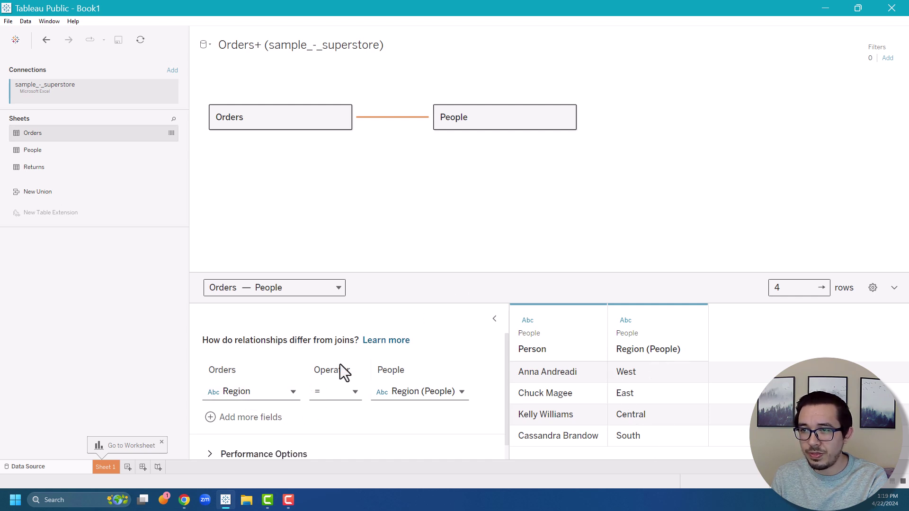
left_click_drag(435, 272, 430, 192)
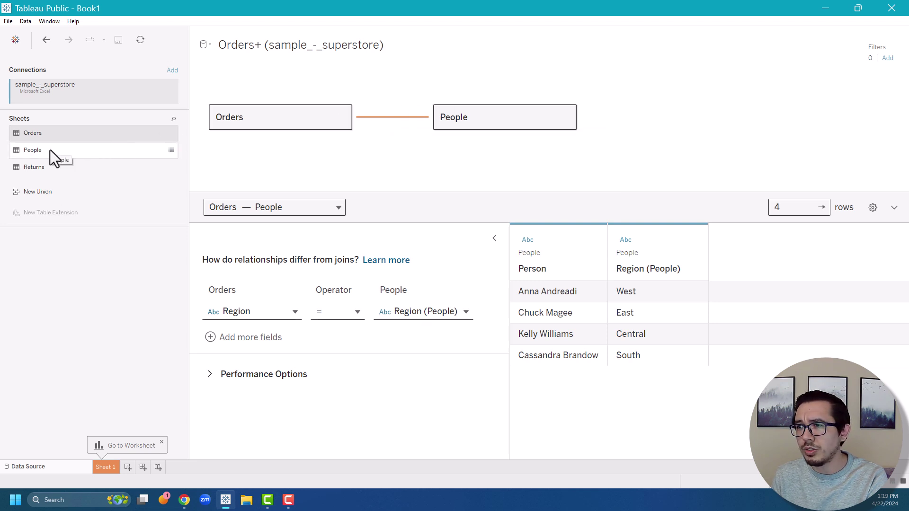
left_click_drag(69, 169, 435, 149)
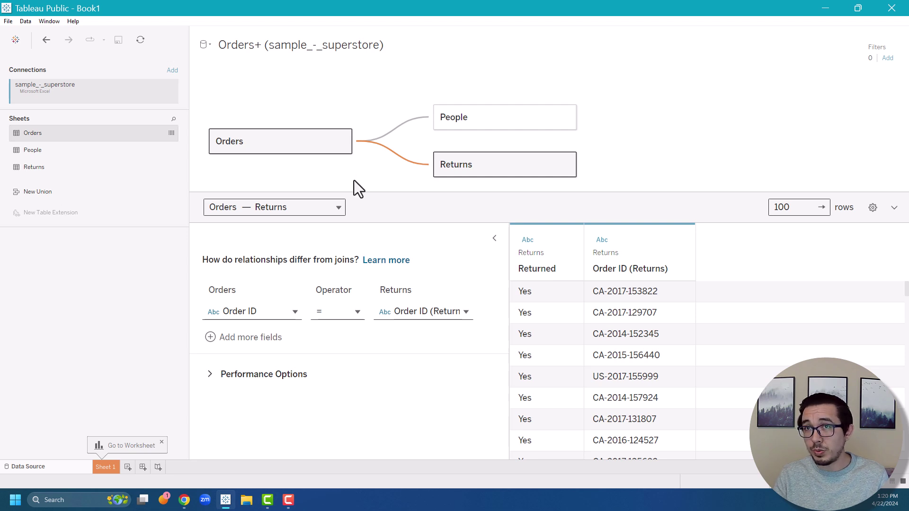
On Sheet 1, plot the sum of Sales as rows against the year of Order Date as columns
left_click(101, 469)
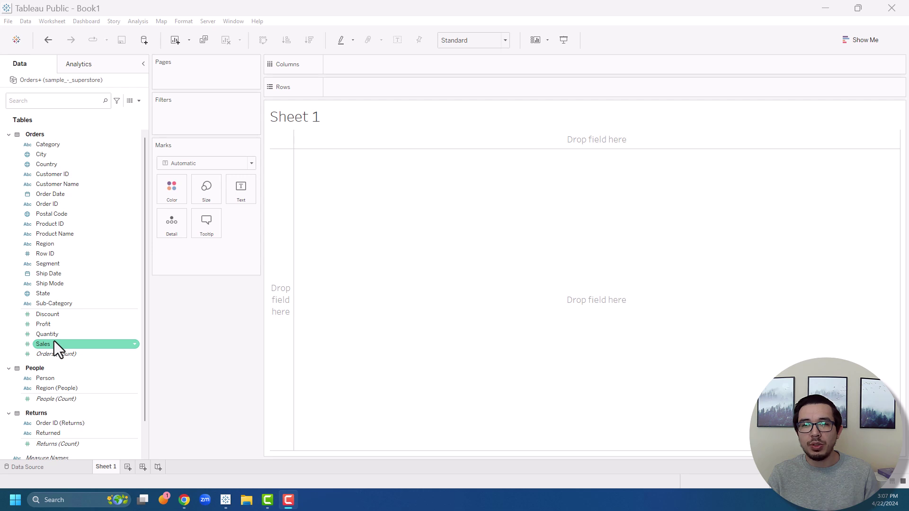
mouse_move(55, 340)
left_mouse_down()
mouse_move(362, 170)
mouse_move(356, 84)
left_mouse_up()
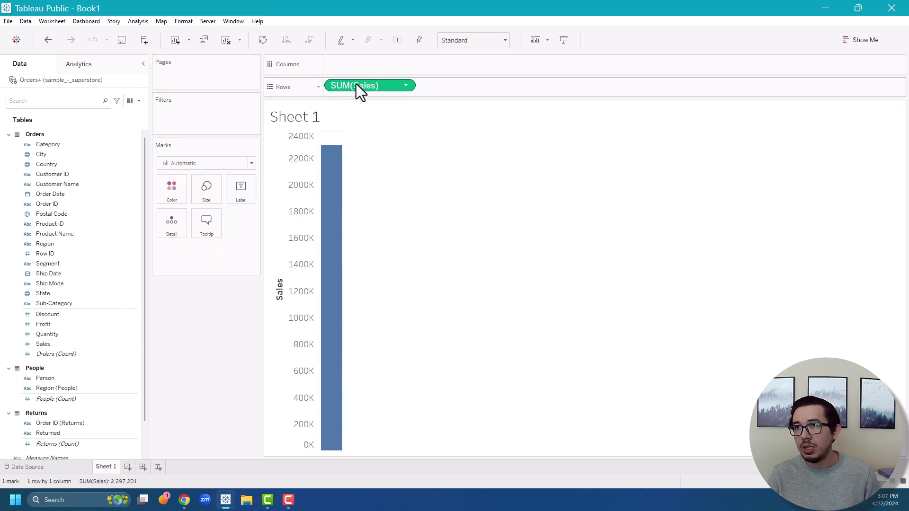
mouse_move(330, 183)
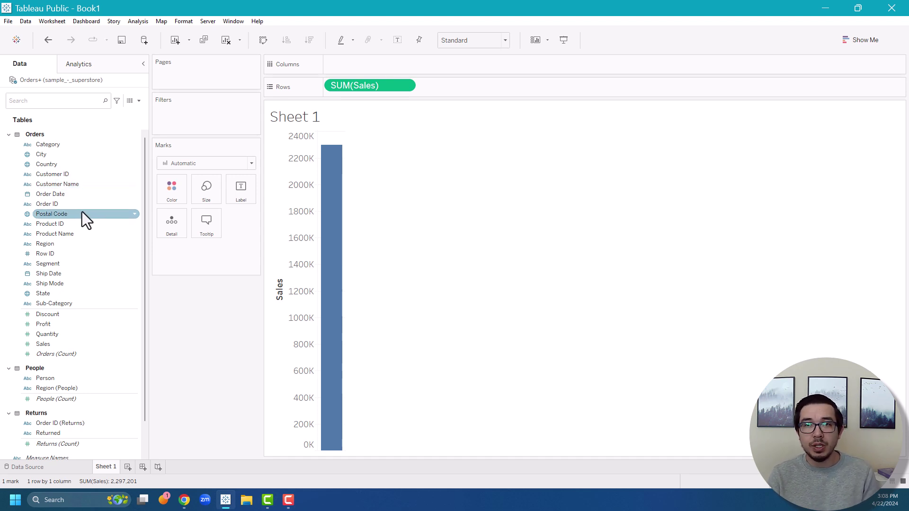
left_click_drag(83, 197, 370, 73)
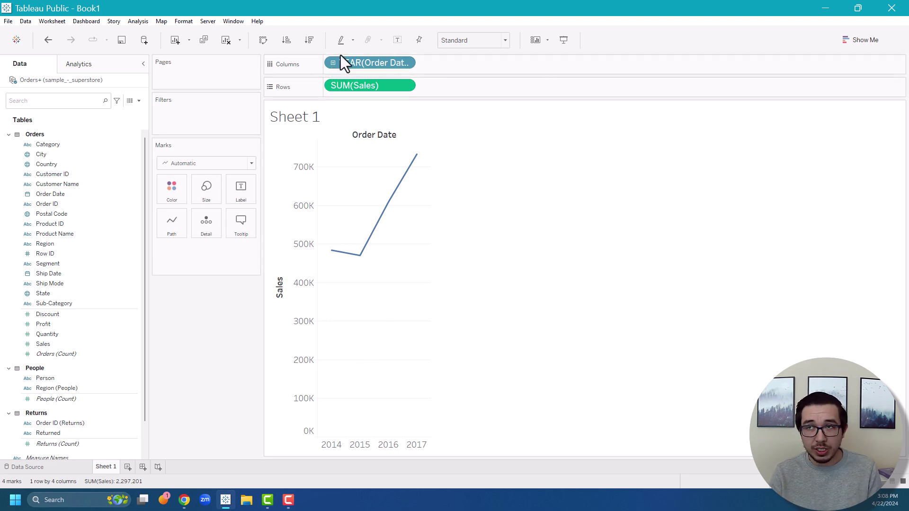
Filter the chart by years of Order Date, keeping only 2017
left_click_drag(356, 62, 221, 118)
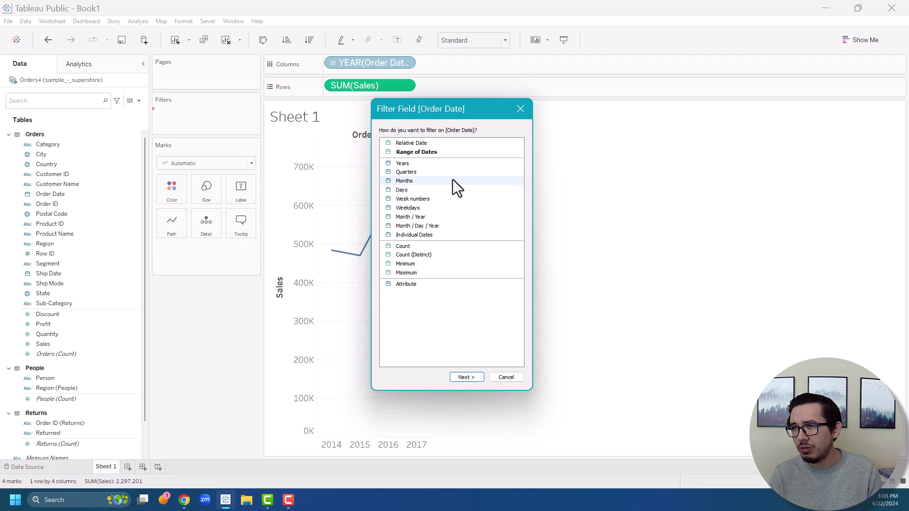
left_click(441, 164)
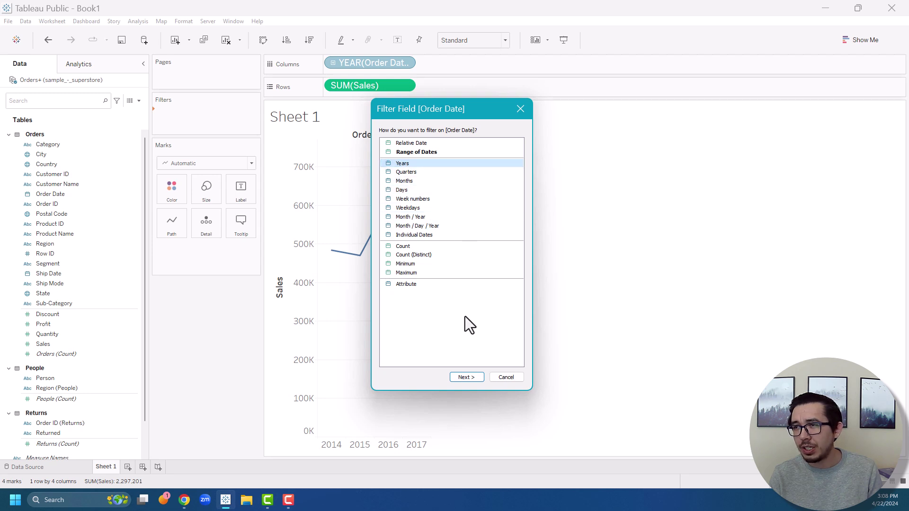
left_click(467, 379)
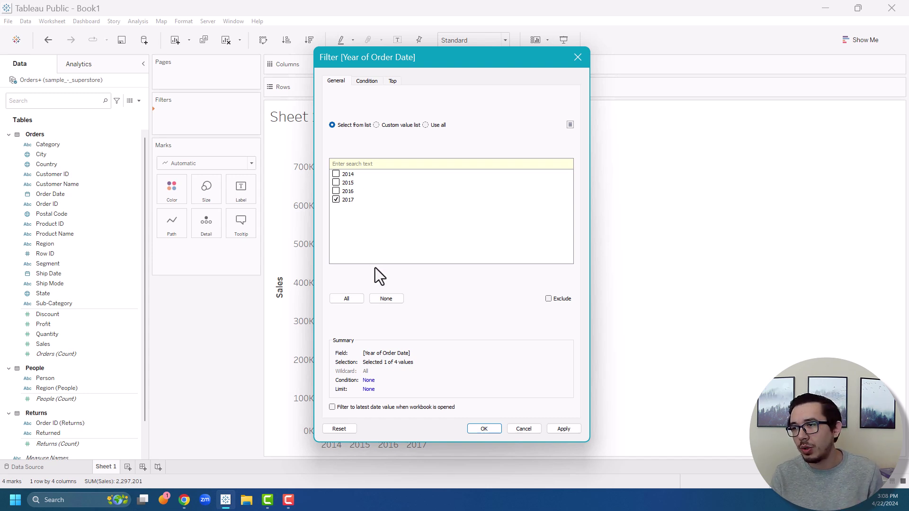
left_click(487, 426)
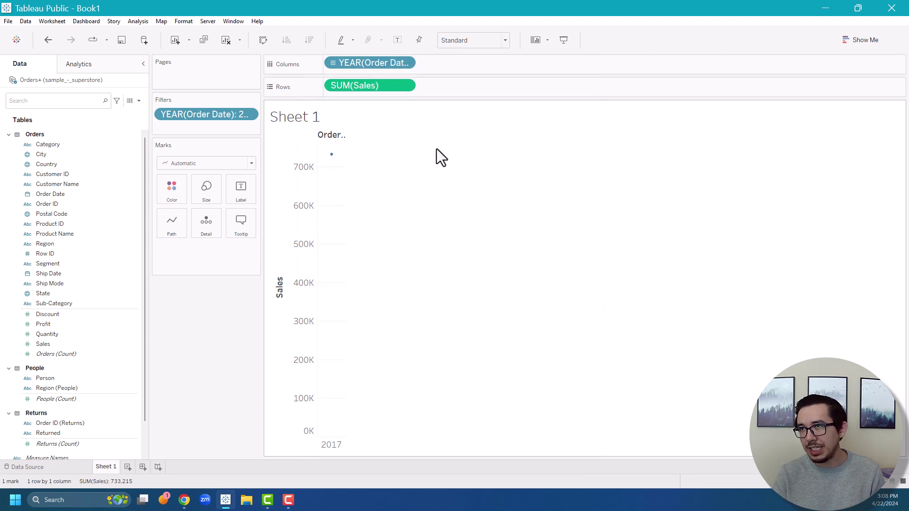
Drill Order Date down to months and remove the year and quarter levels from the columns
left_click(333, 63)
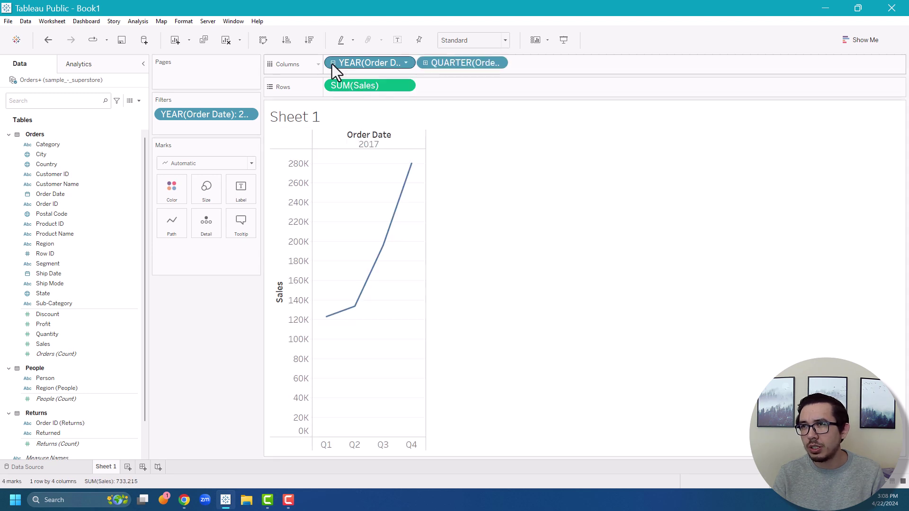
left_click(425, 63)
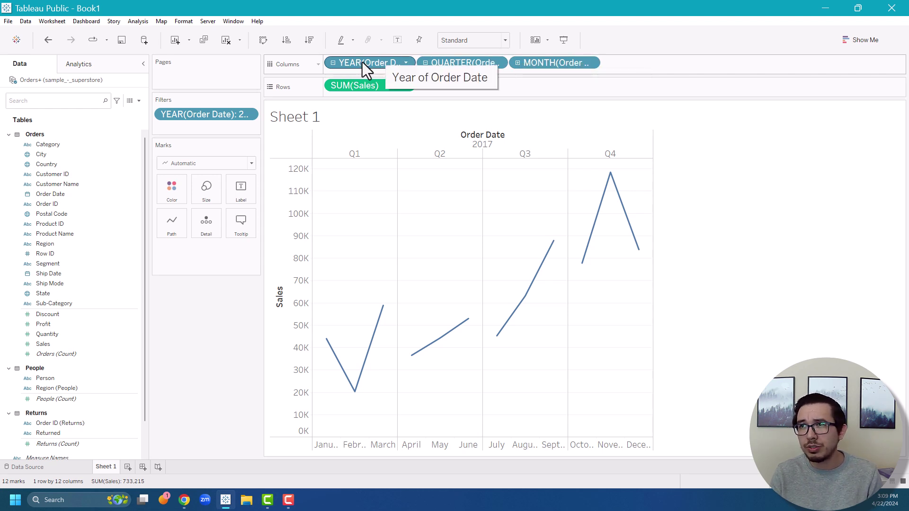
left_click_drag(362, 62, 336, 102)
left_click_drag(350, 67, 341, 100)
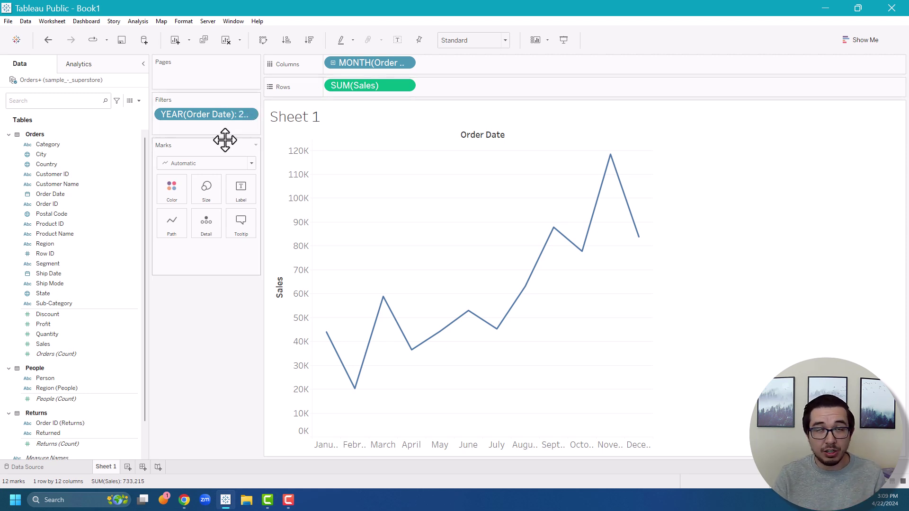
Fit the line chart to Entire View and rename the worksheet as Sales
left_click(468, 40)
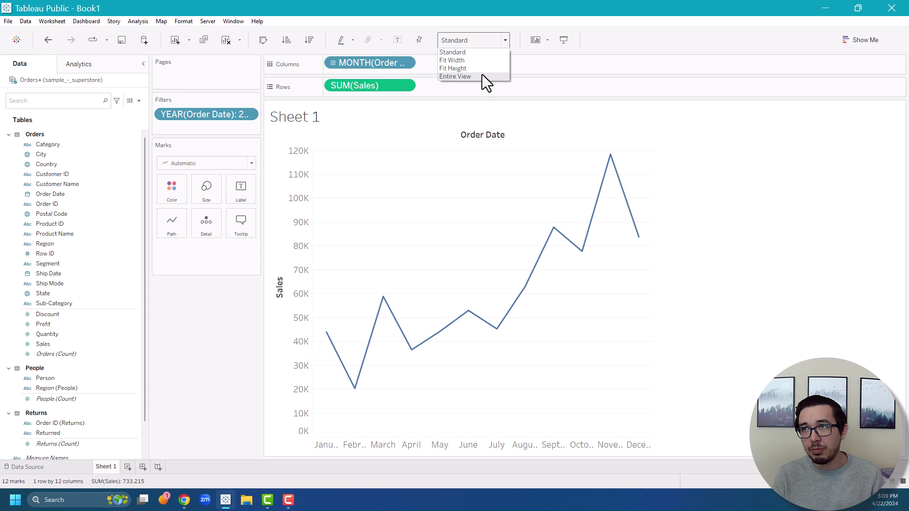
left_click(482, 75)
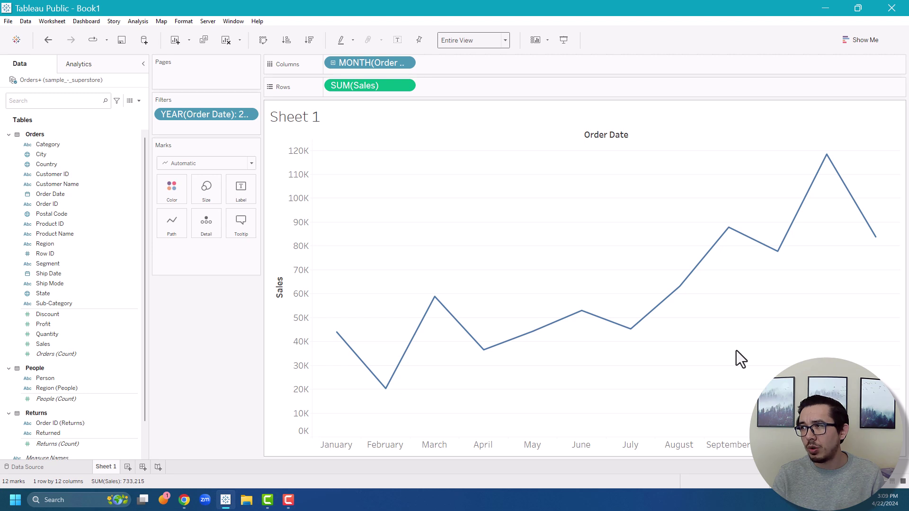
double_click(103, 468)
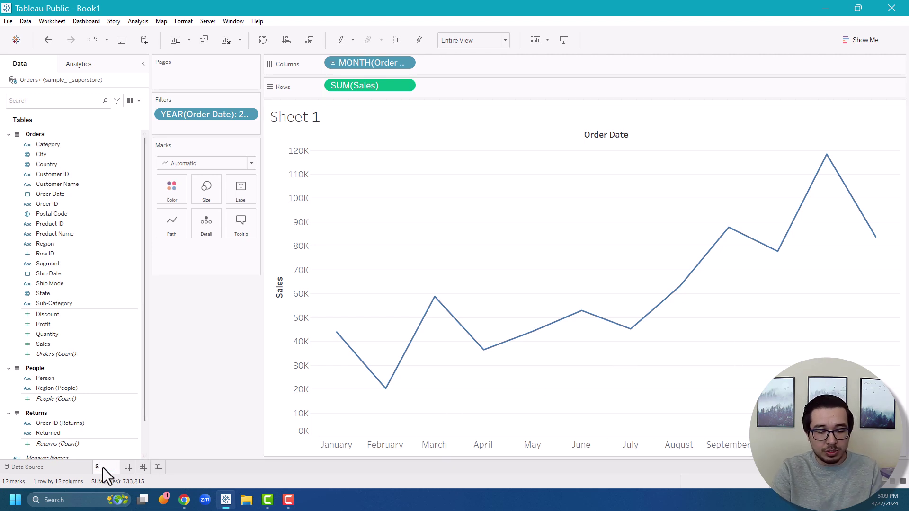
type("Sales")
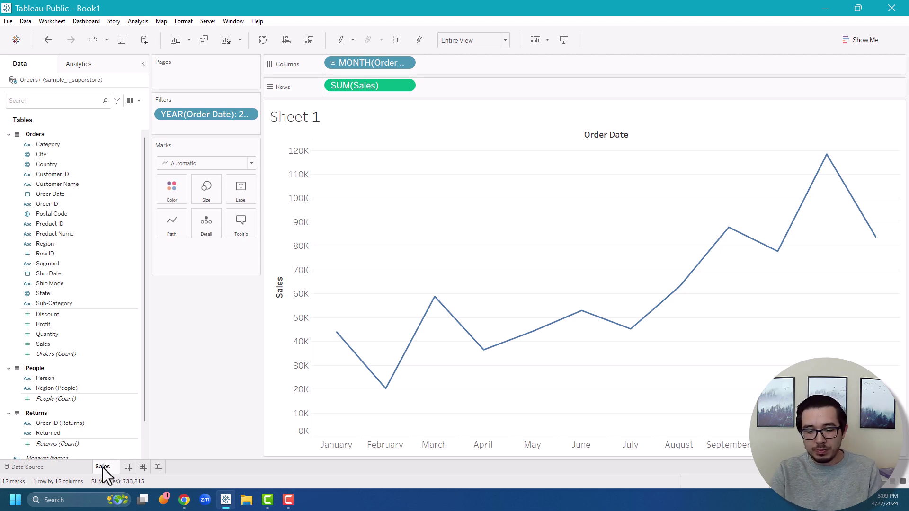
key("Return")
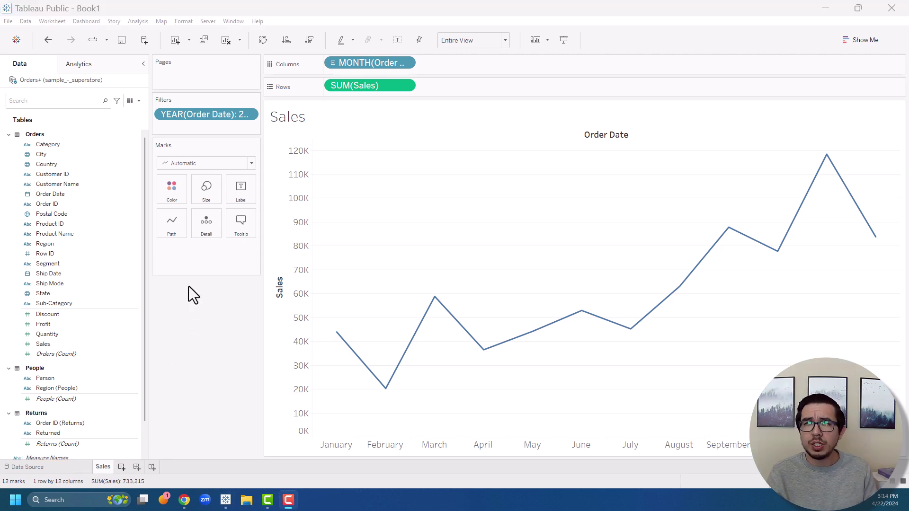
Apply the Order Date year filter to all worksheets using this data source
right_click(203, 120)
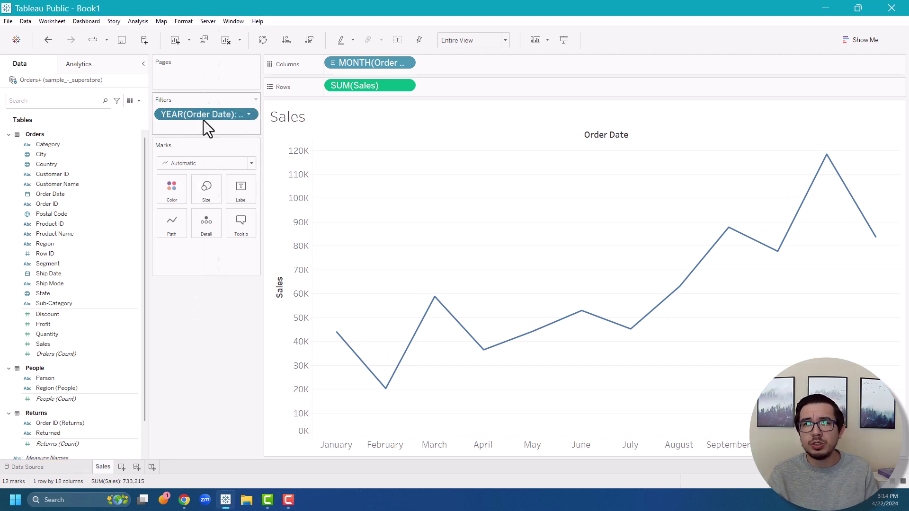
mouse_move(283, 52)
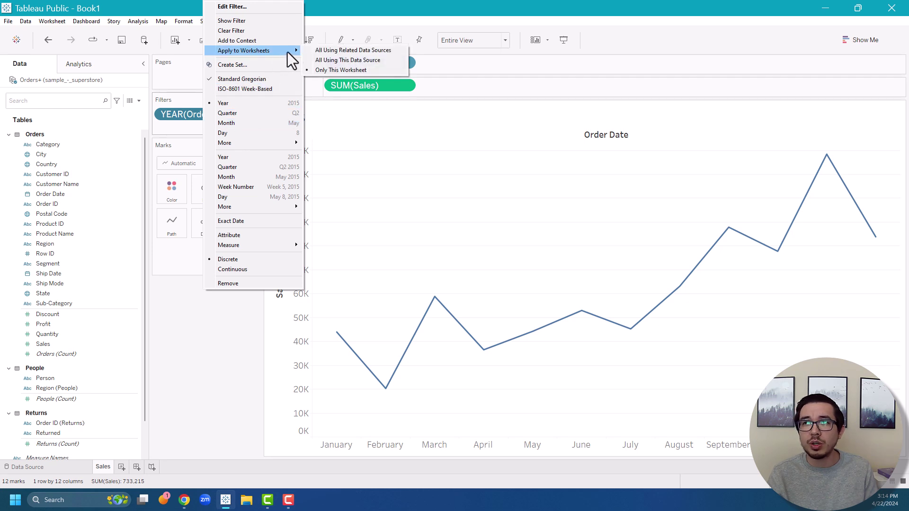
left_click(365, 61)
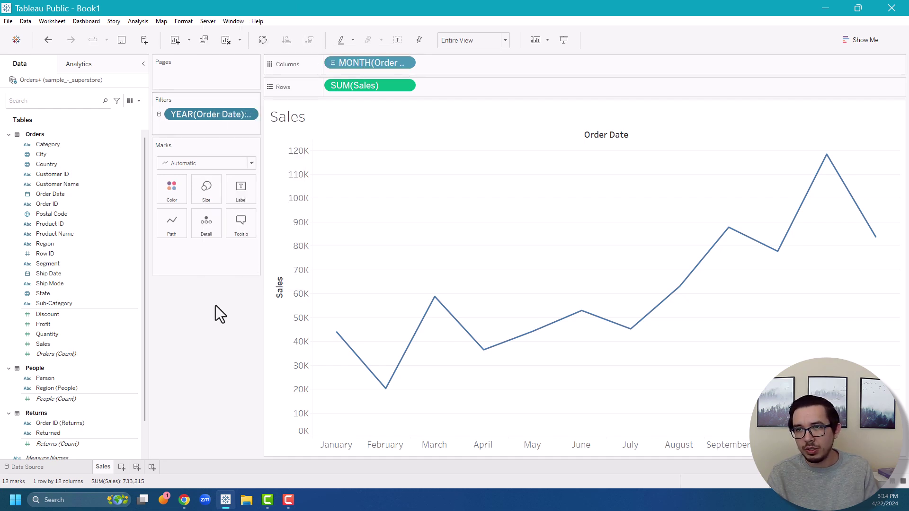
Create a new worksheet and chart the sum of Sales as rows by Category as columns
left_click(122, 467)
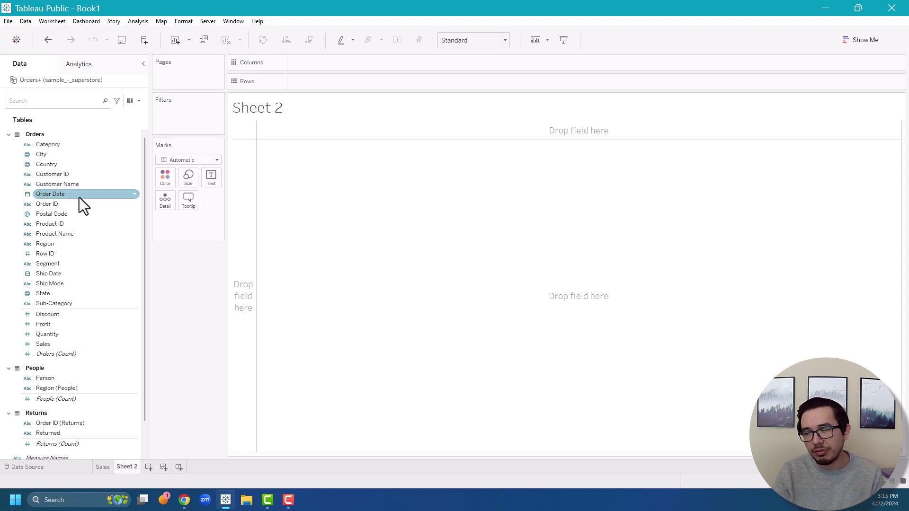
mouse_move(57, 346)
left_mouse_down()
mouse_move(63, 360)
mouse_move(261, 226)
mouse_move(322, 88)
left_mouse_up()
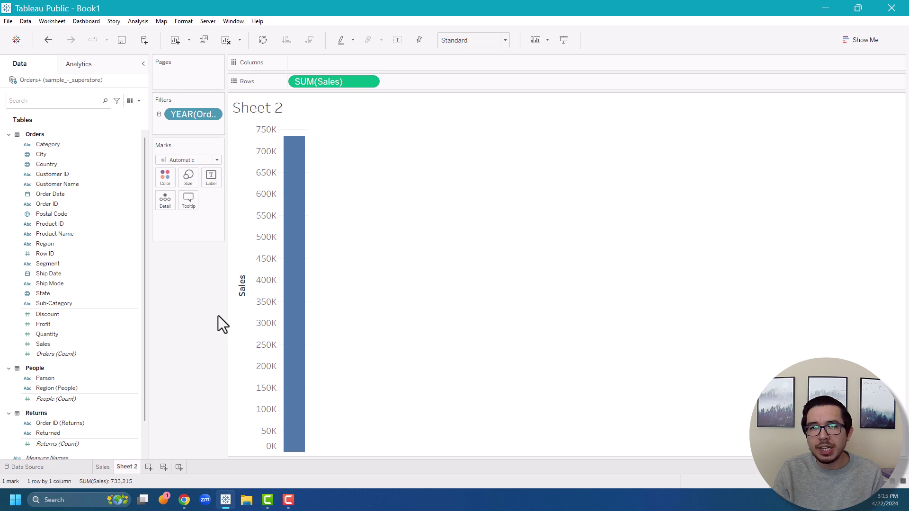
left_click_drag(47, 144, 305, 69)
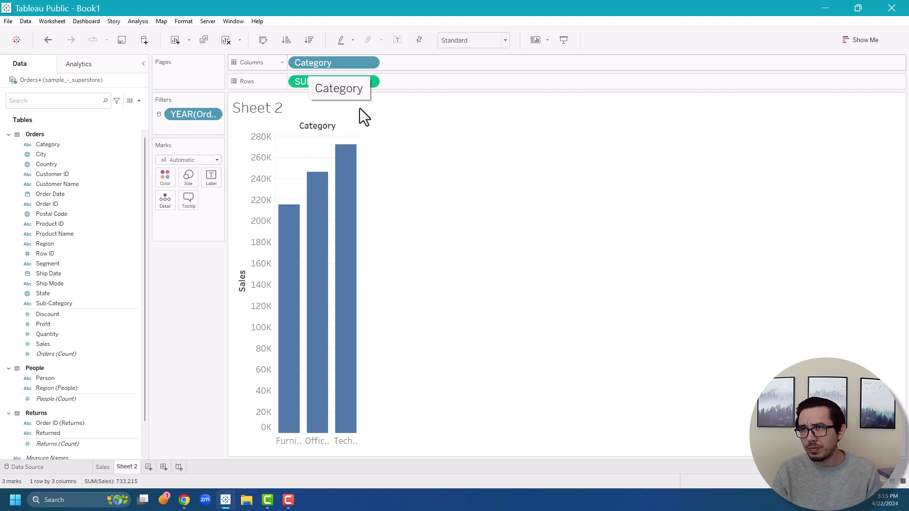
Fit the sales bar chart to Entire View and sort the categories in descending order by Sales
left_click(471, 41)
left_click(473, 75)
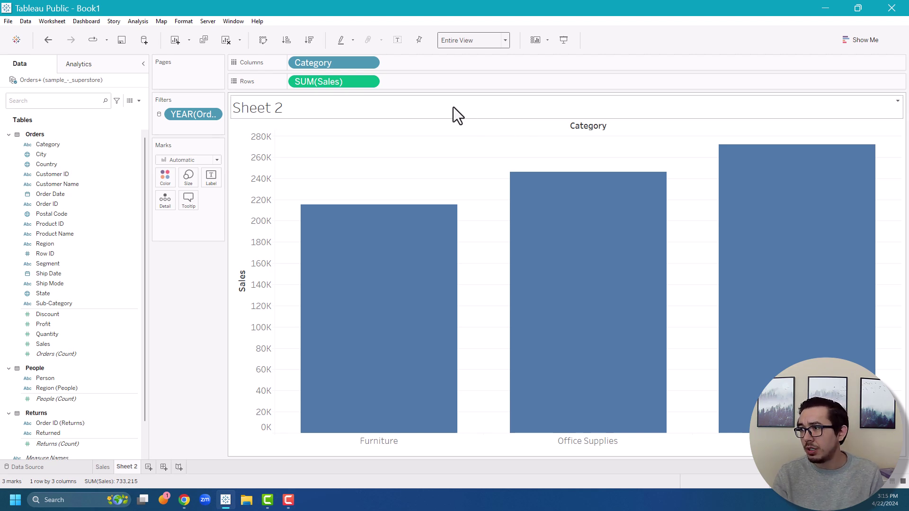
left_click(310, 41)
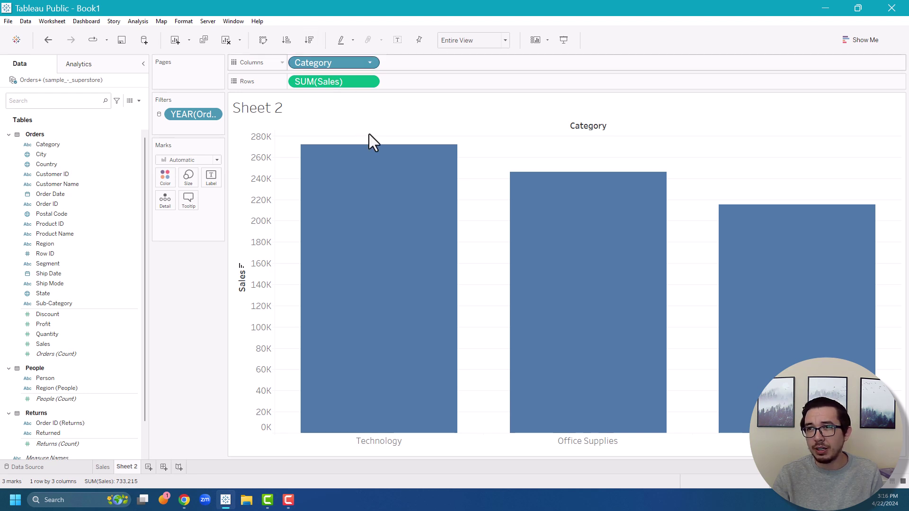
Rename the Sheet 2 worksheet as Sales by Category
mouse_move(781, 310)
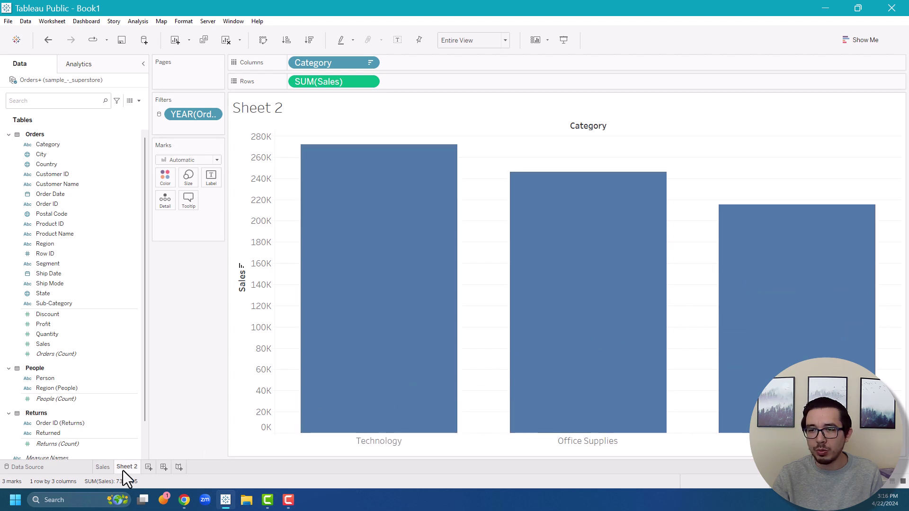
type("Sale")
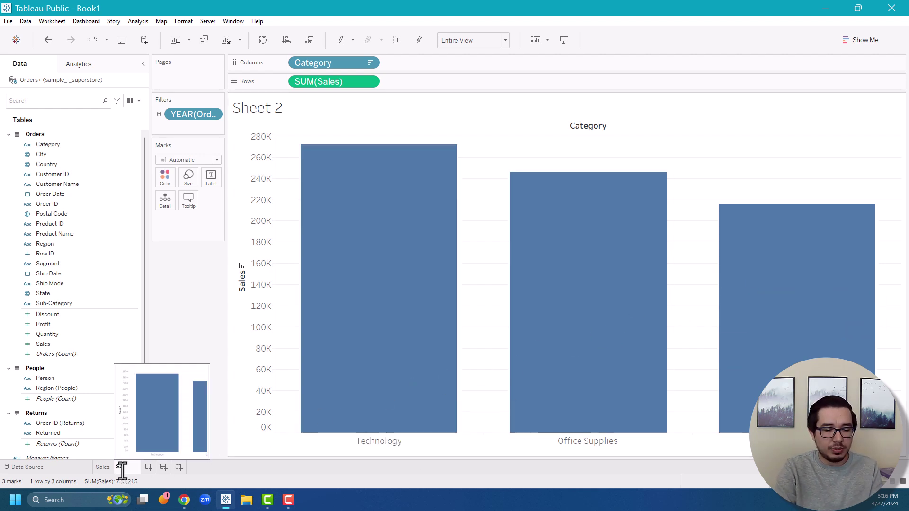
type("s by Category")
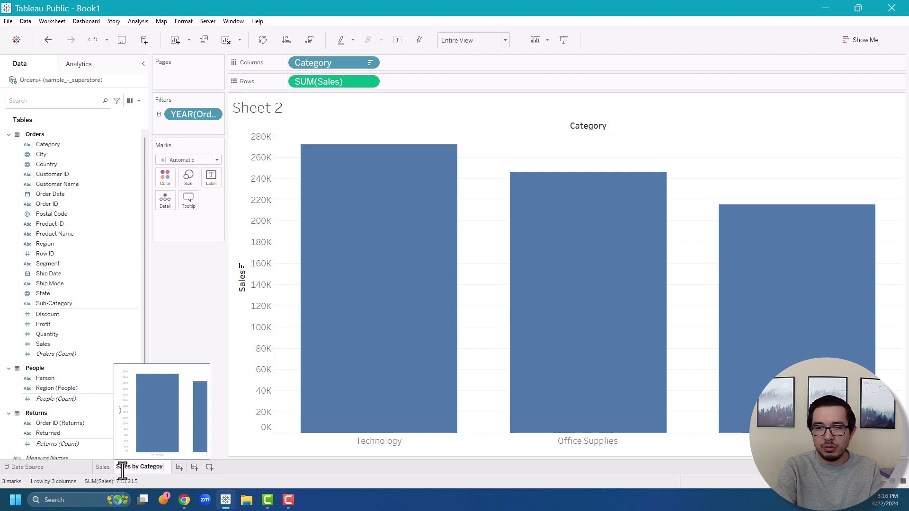
type("y")
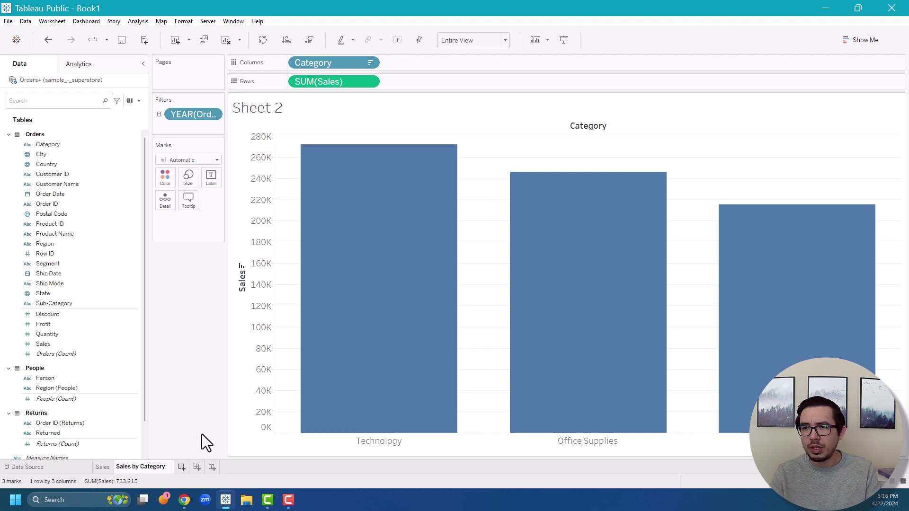
key("Return")
Create a new worksheet and chart the sum of Profit as rows by Category as columns
left_click(176, 467)
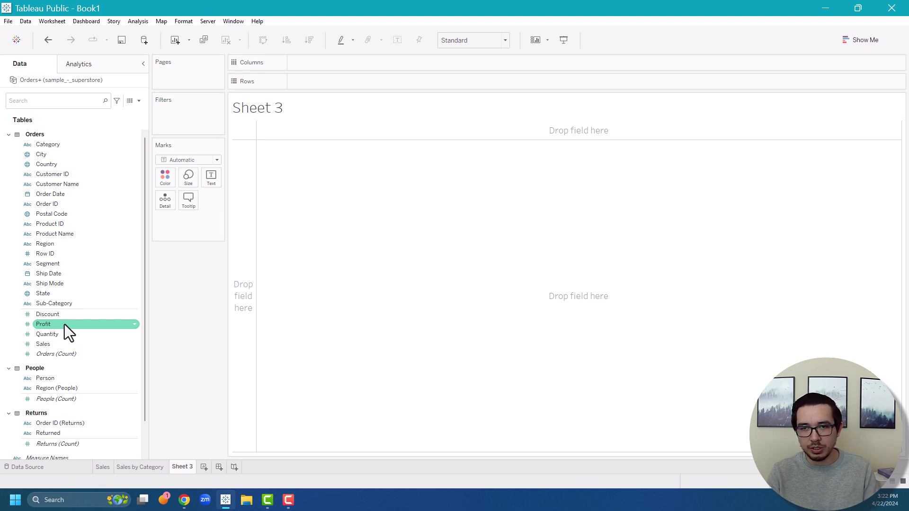
left_click_drag(65, 325, 339, 85)
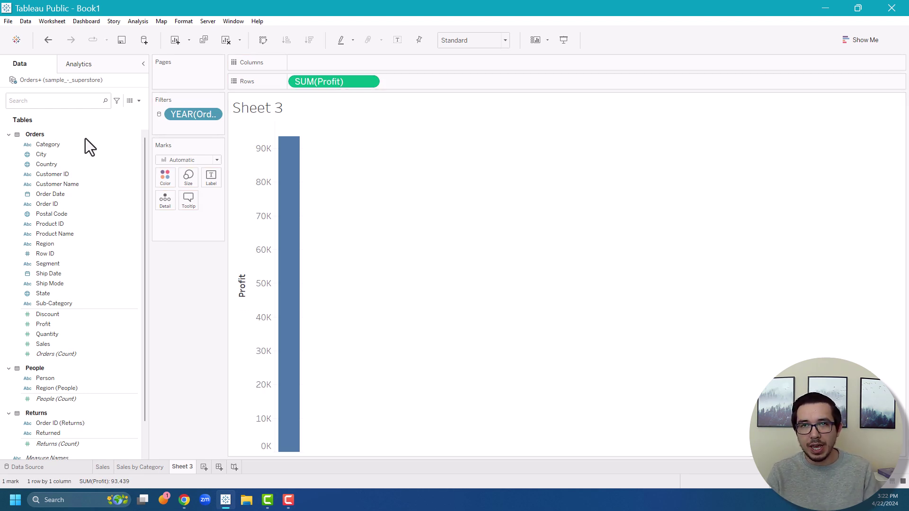
left_click_drag(73, 144, 330, 63)
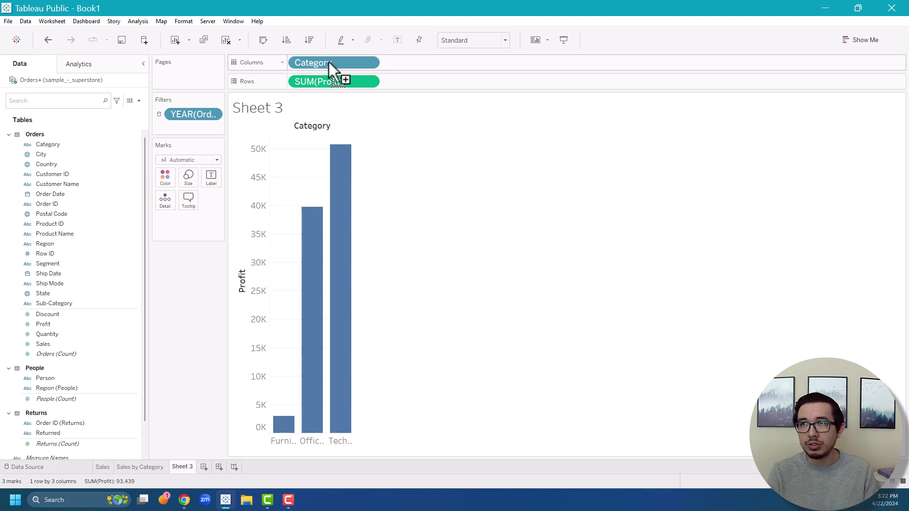
Sort the categories in descending order by Profit and fit the chart to Entire View
left_click(311, 47)
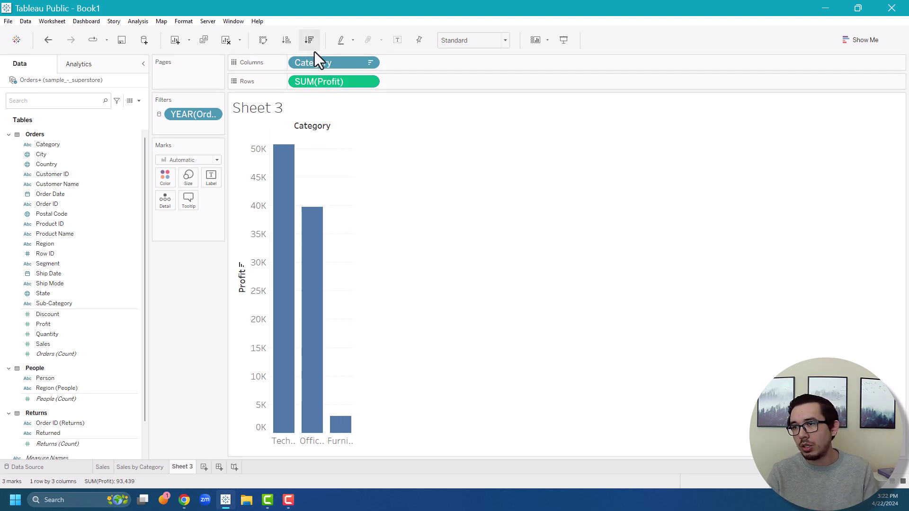
left_click(463, 41)
left_click(470, 74)
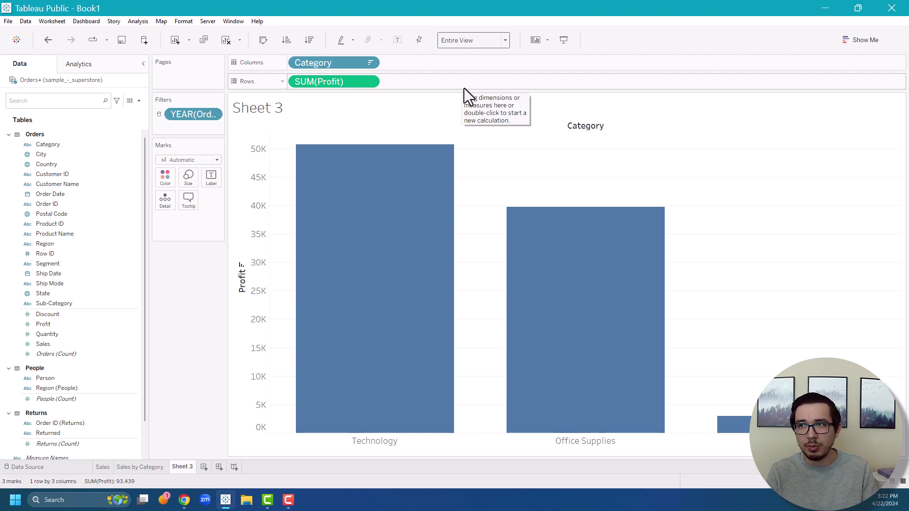
Label the bars of the profit chart with the sum of Profit
mouse_move(507, 230)
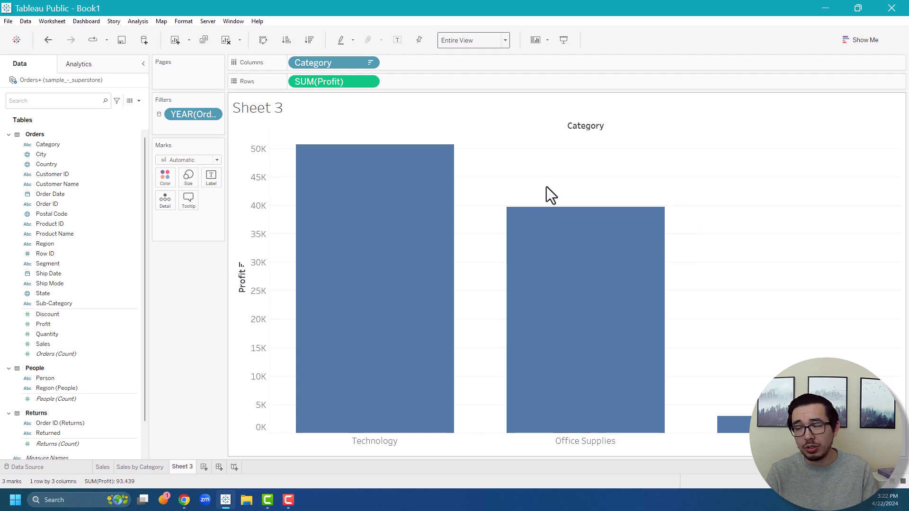
left_click(317, 84)
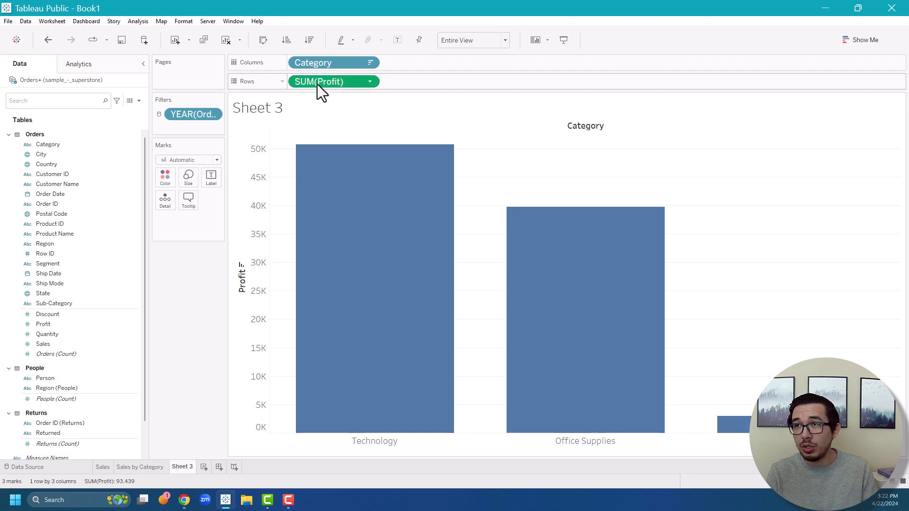
left_click_drag(317, 84, 211, 185)
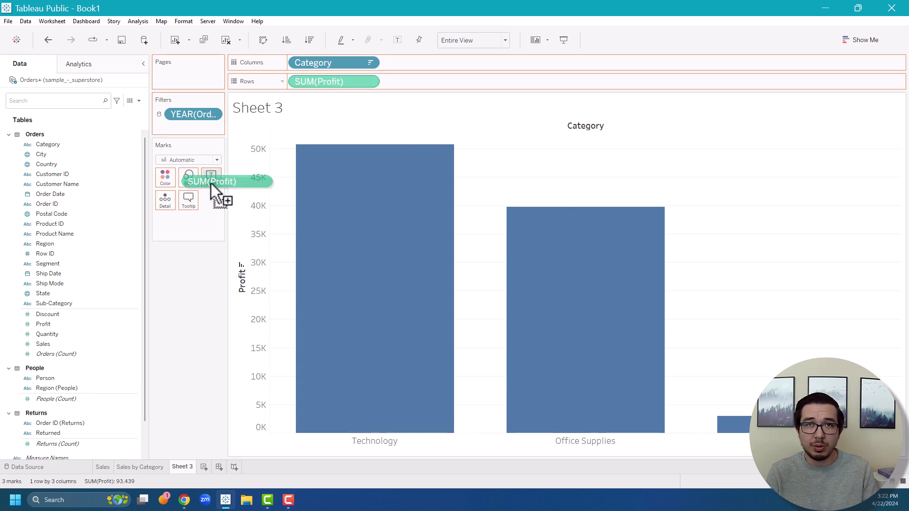
left_click_drag(211, 183, 211, 183)
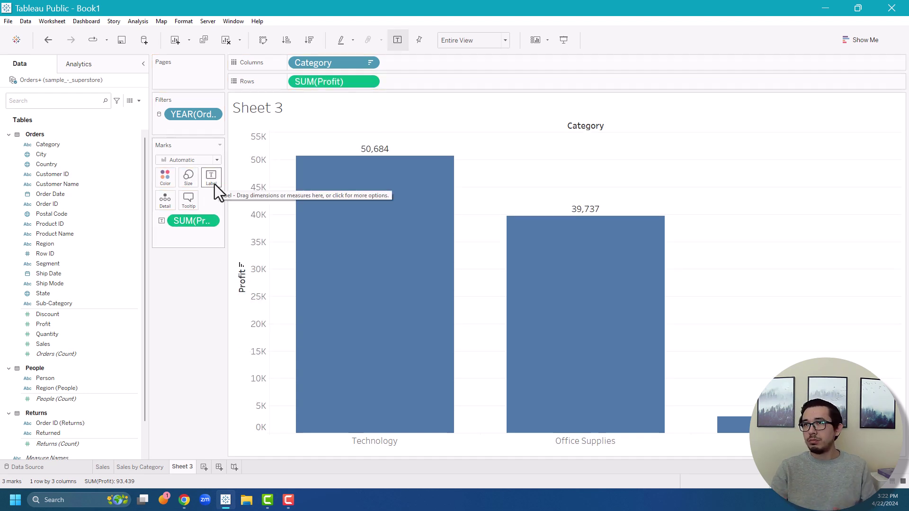
Label the bars on the Sales by Category worksheet with the sum of Sales
mouse_move(369, 177)
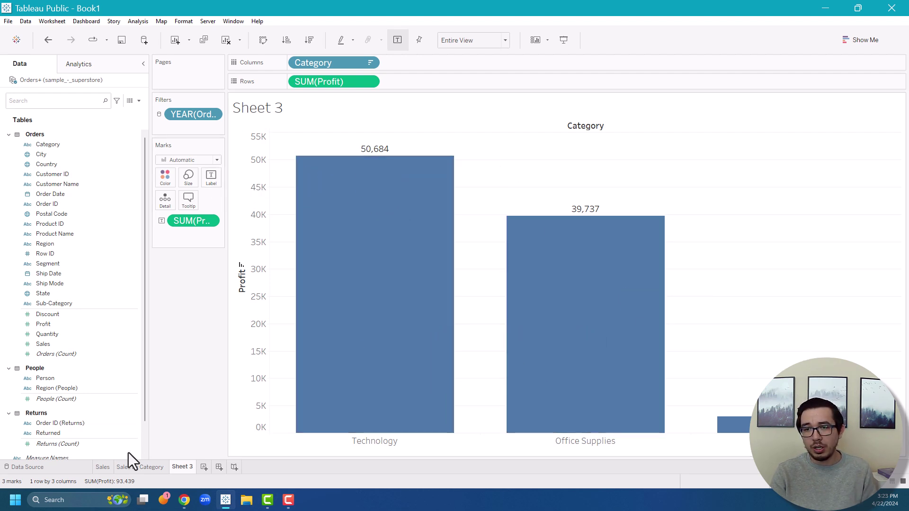
left_click(142, 467)
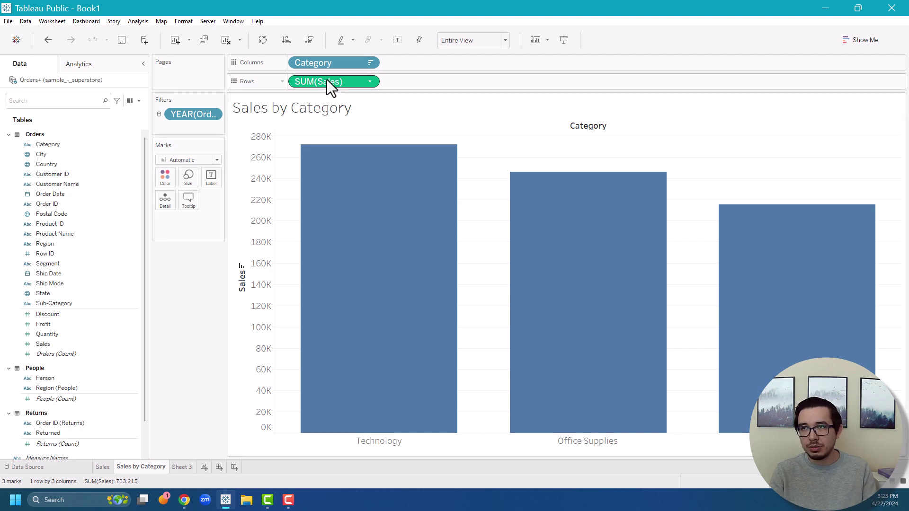
left_click_drag(326, 80, 215, 178)
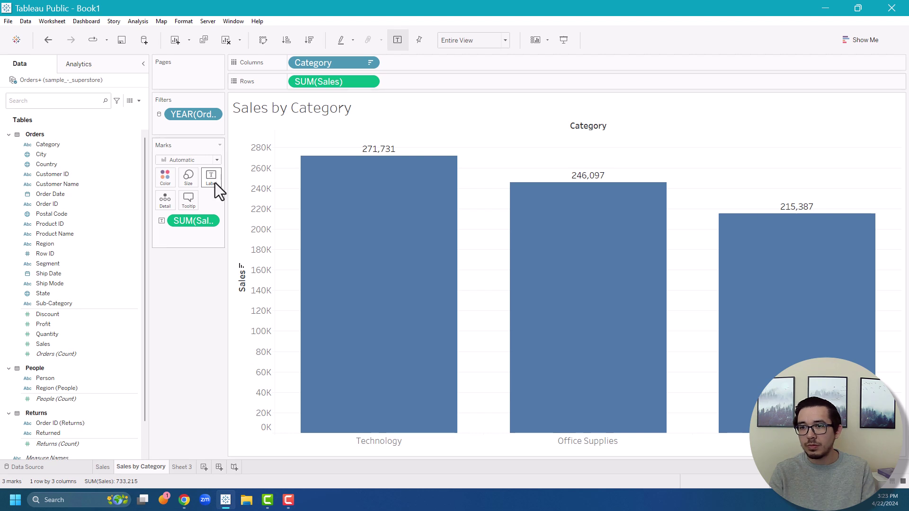
Rename the Sheet 3 worksheet as Profit by Category
left_click(181, 466)
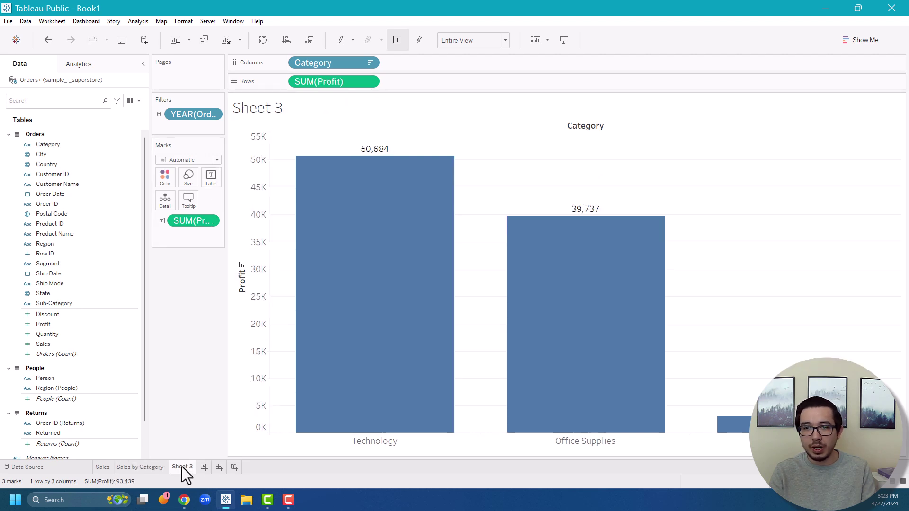
mouse_move(178, 461)
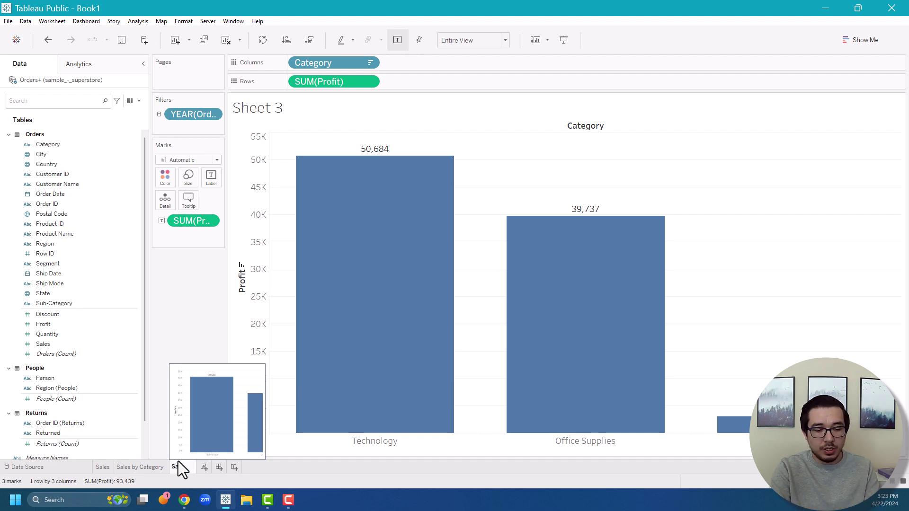
left_click(178, 461)
type("Pr")
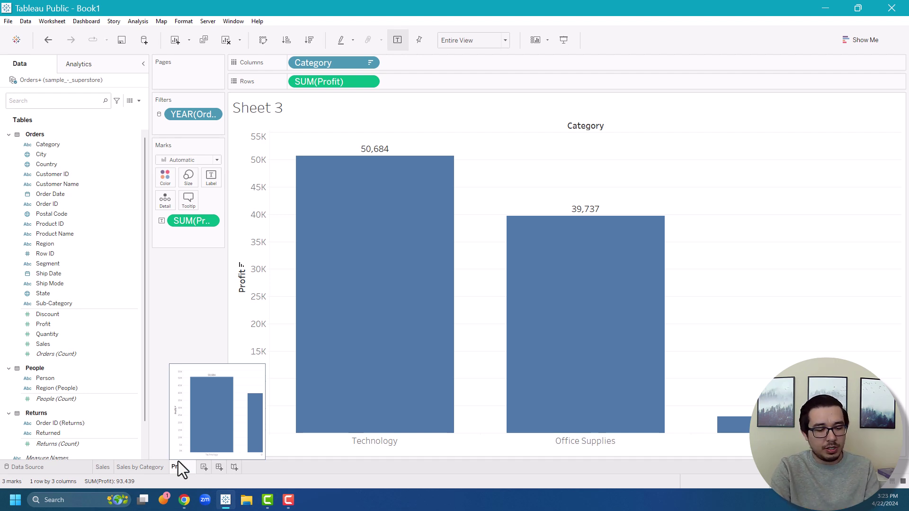
type("ofit by Category")
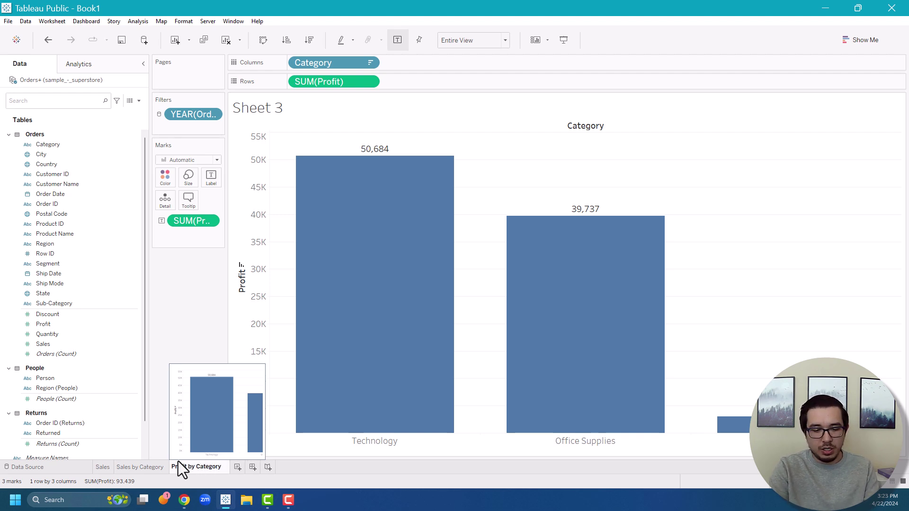
key("Return")
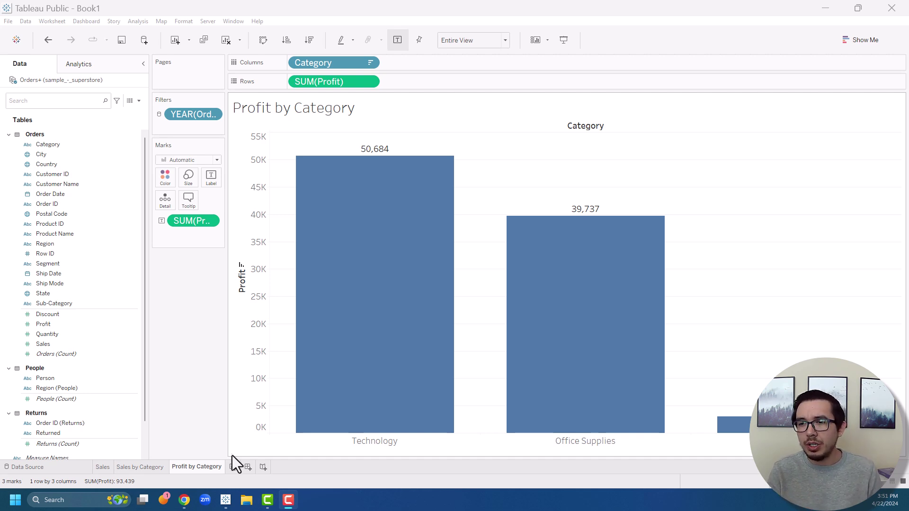
Create a new worksheet and add the sum of Sales to its columns
left_click(238, 462)
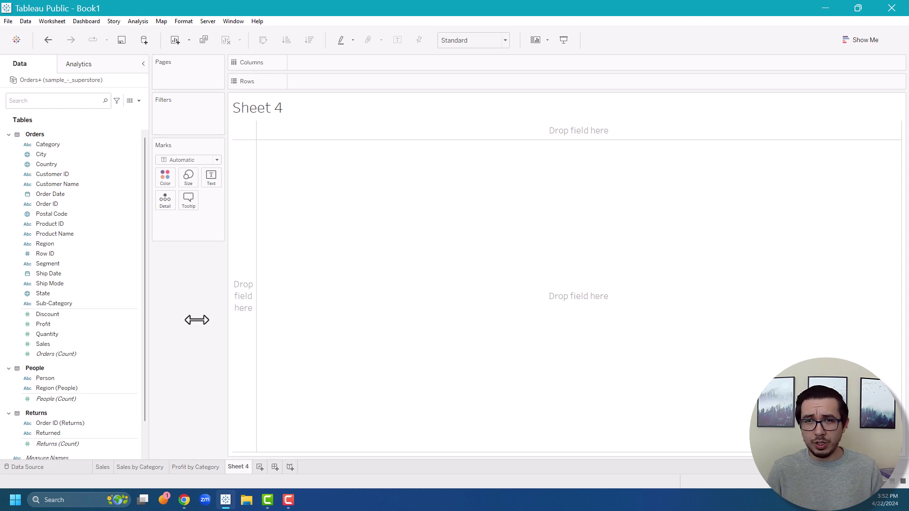
left_click(113, 317)
left_click(96, 343)
left_click_drag(96, 343, 354, 56)
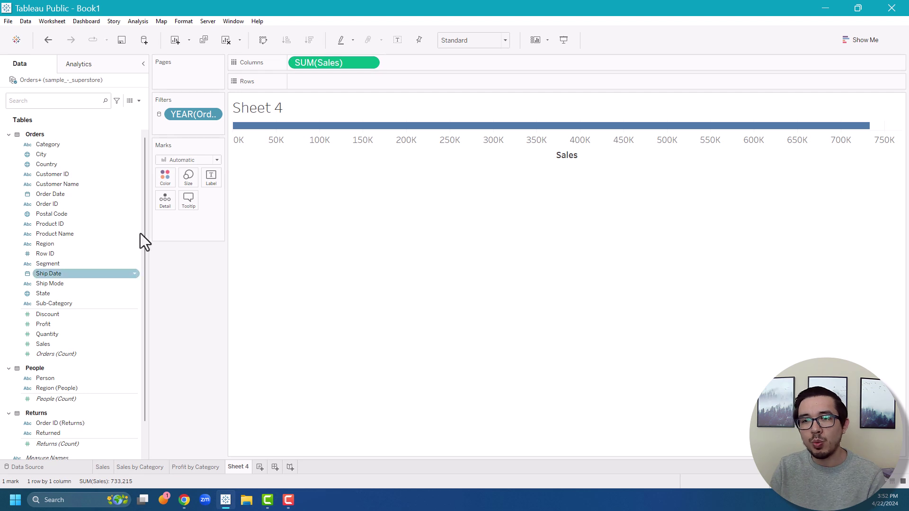
Duplicate the Order ID field in the Orders table and convert the copy to a measure
mouse_move(89, 357)
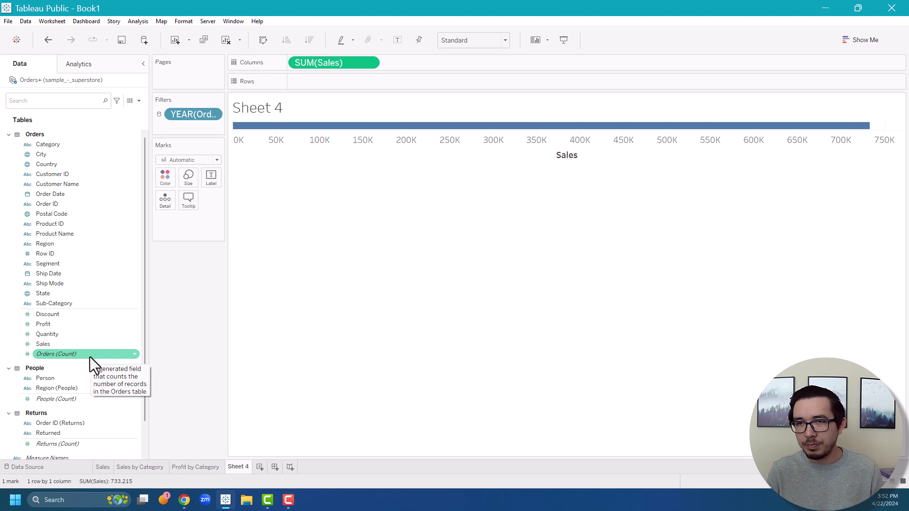
right_click(62, 202)
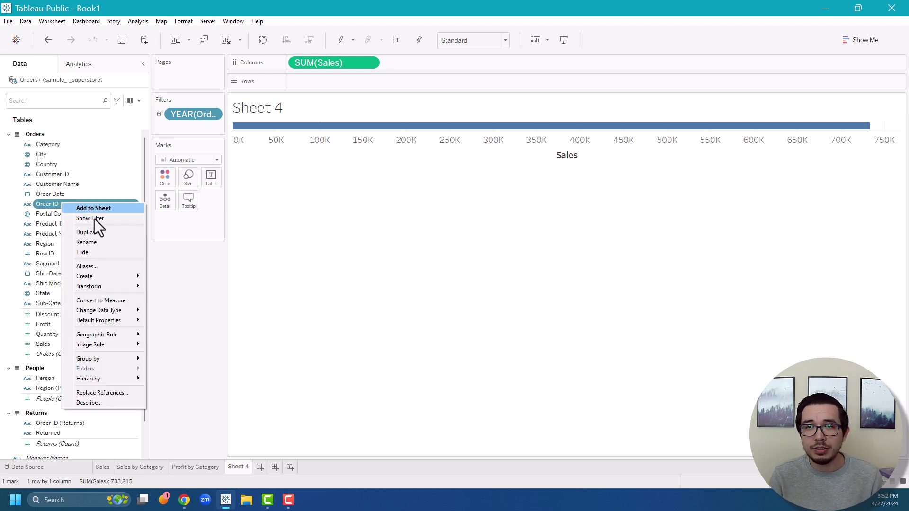
left_click(94, 232)
right_click(77, 214)
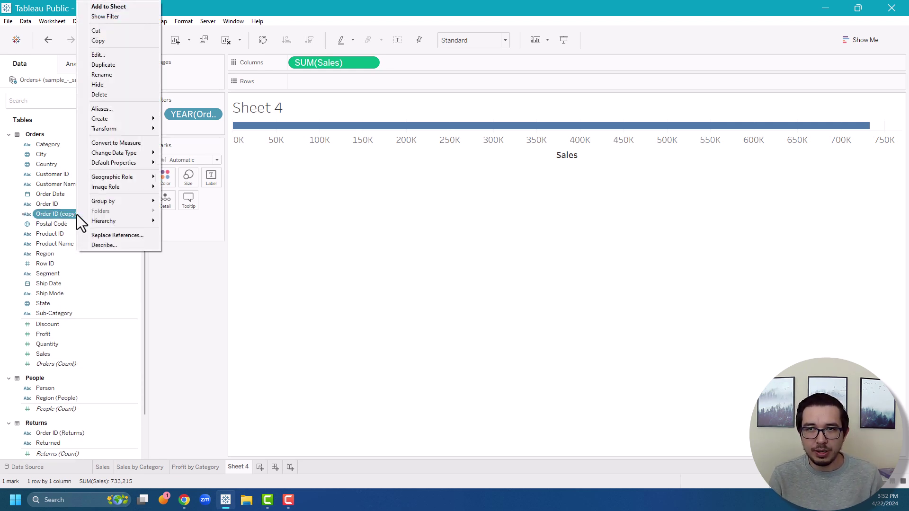
left_click(120, 142)
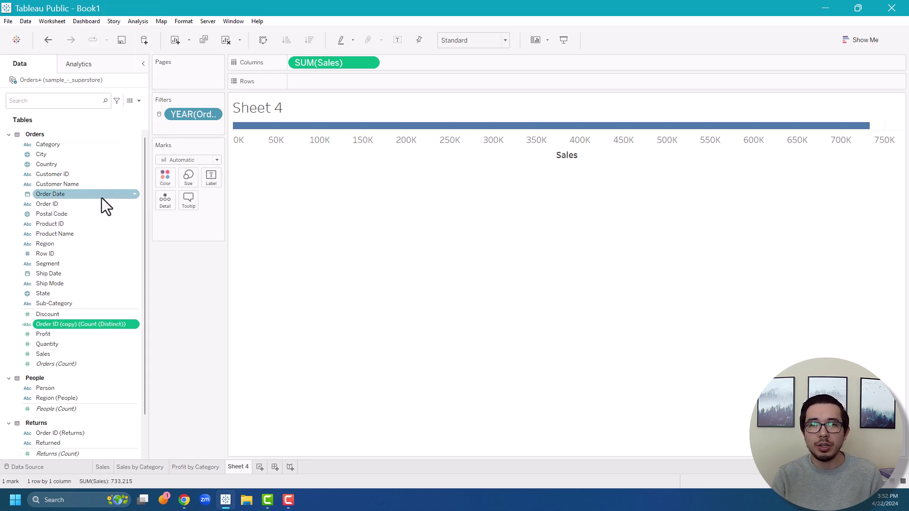
Add the distinct count of the Order ID copy to the columns after Sales
left_click_drag(66, 205, 459, 69)
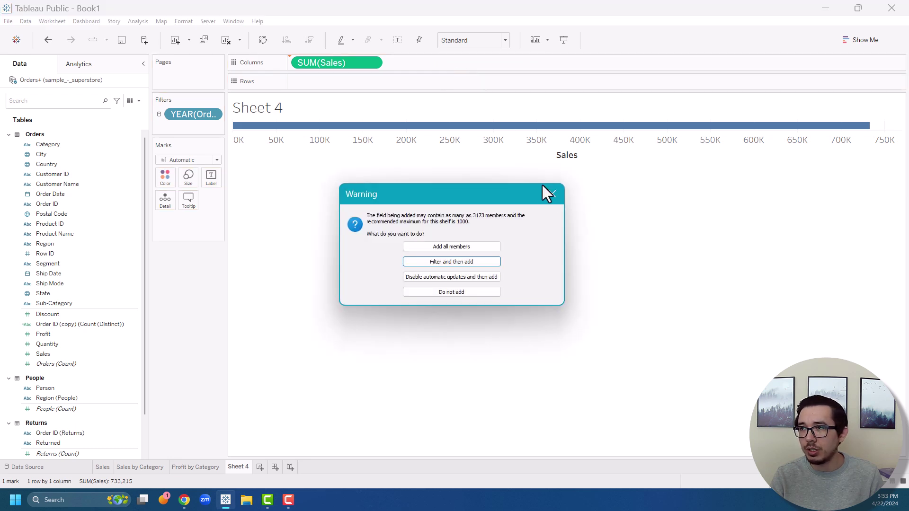
left_click(549, 194)
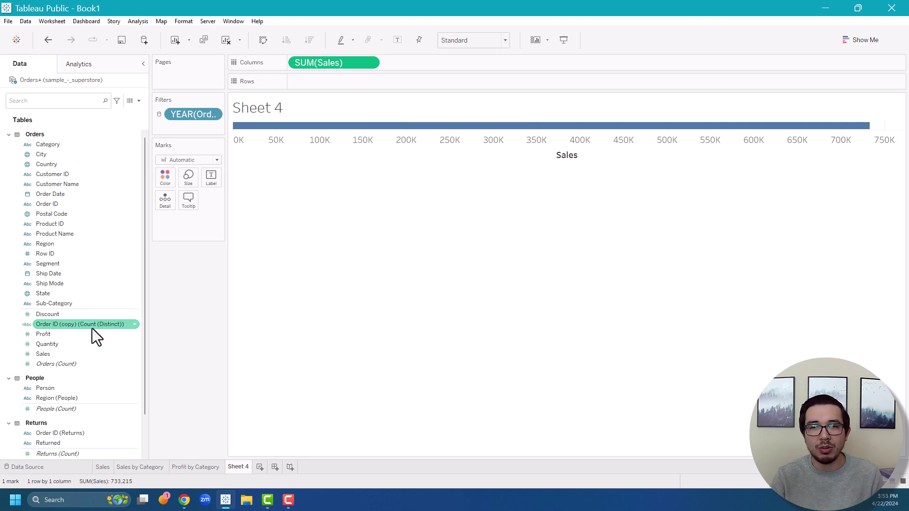
left_click(105, 321)
left_click_drag(252, 217, 454, 62)
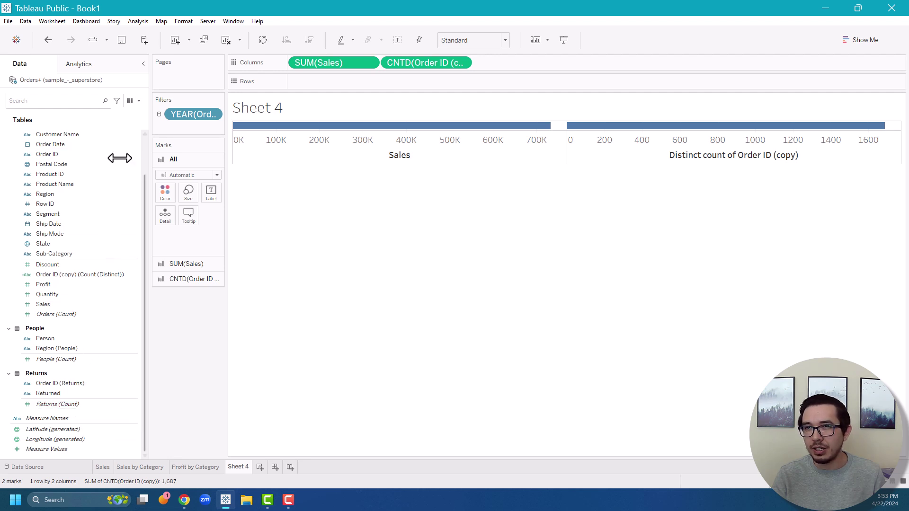
View the underlying data of the Returns table, checking its order IDs and Returned values
left_click(130, 100)
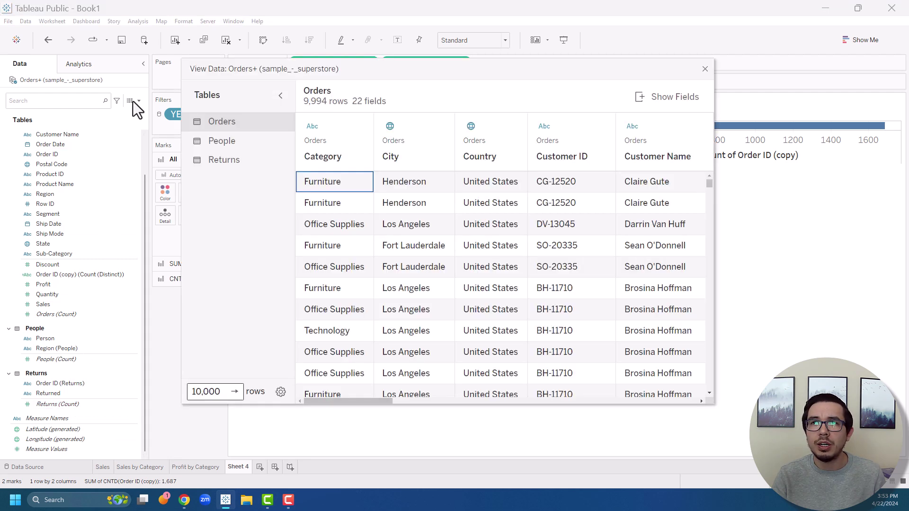
left_click(229, 166)
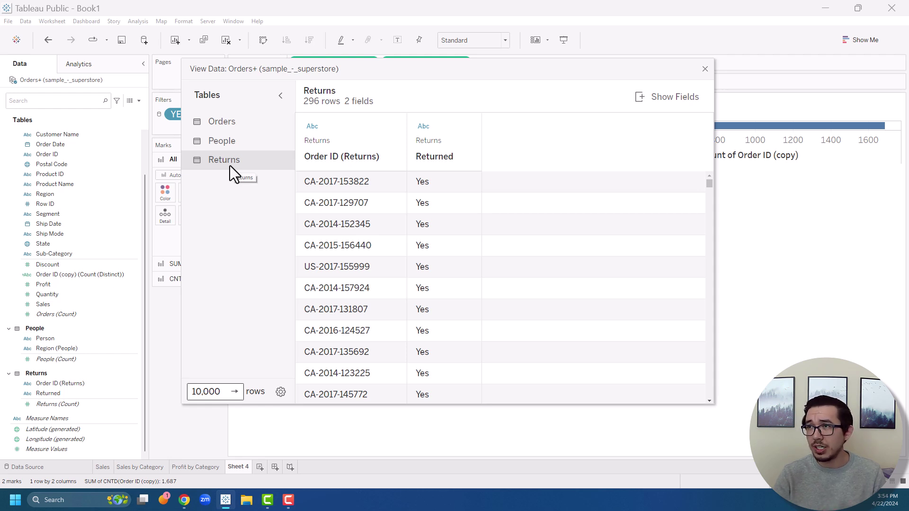
left_click(705, 68)
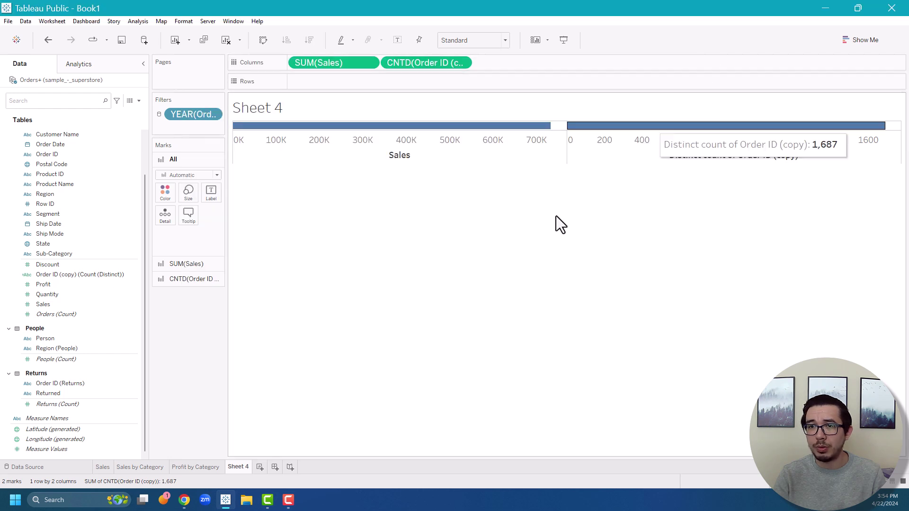
Add the count of Returns to the columns after the Order ID count and convert the view to a text table
left_click(69, 408)
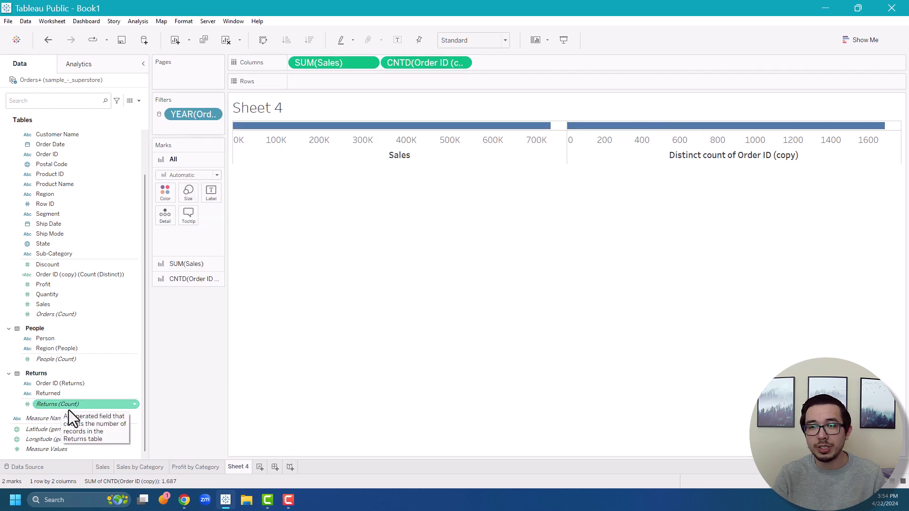
left_click_drag(69, 410, 511, 65)
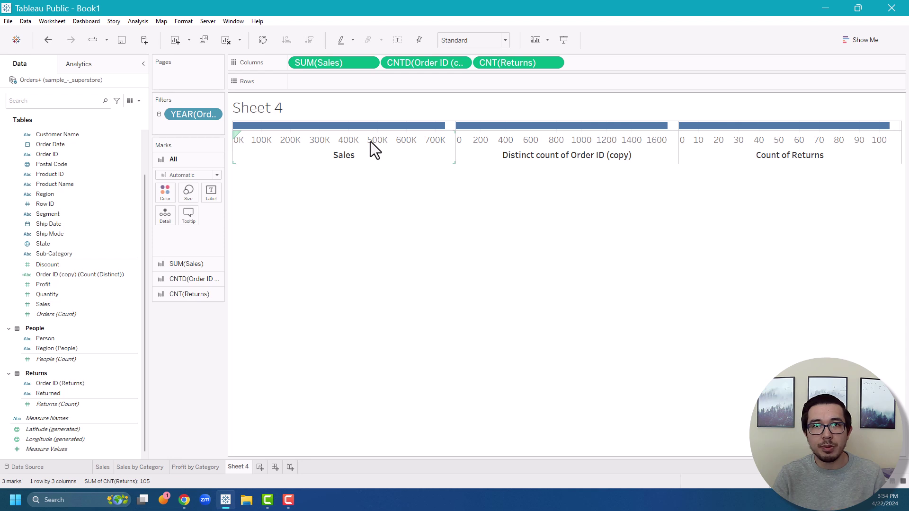
left_click(862, 43)
left_click(800, 79)
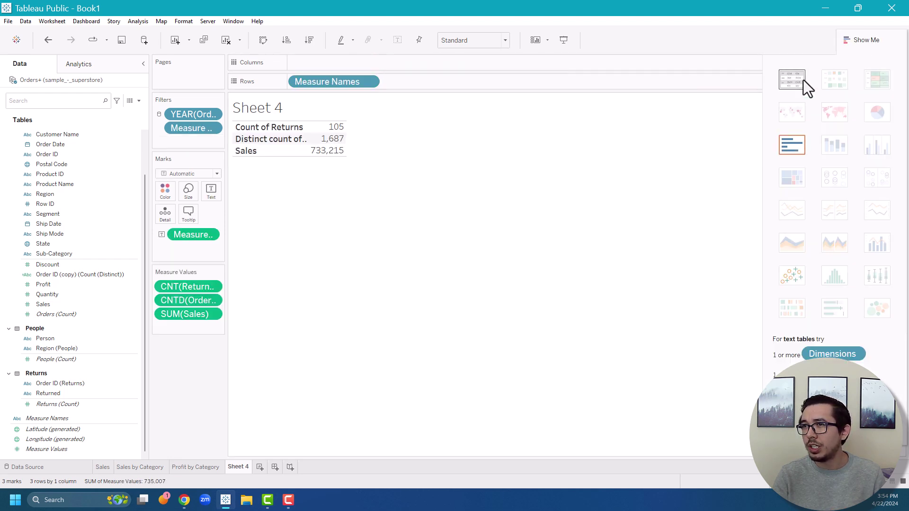
left_click(857, 41)
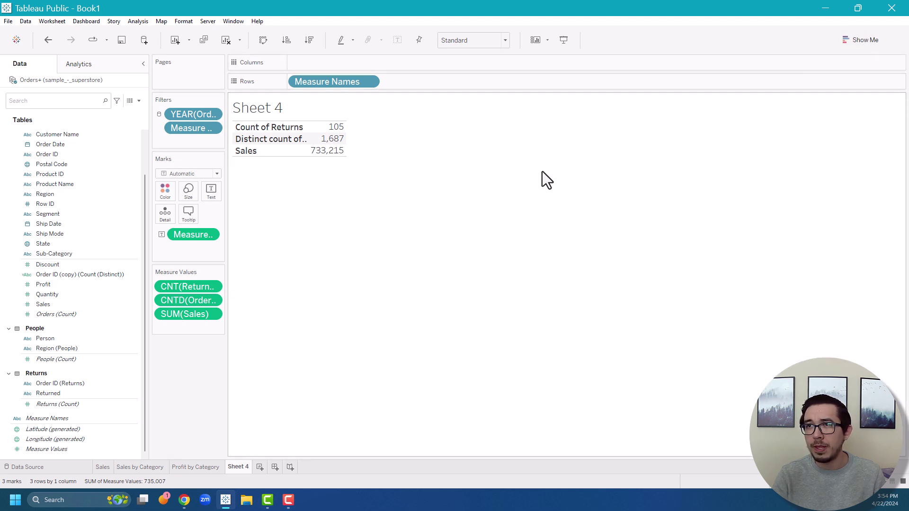
Lay the measures out across wider columns in the order Sales, distinct count of Order ID, count of Returns
left_click(263, 39)
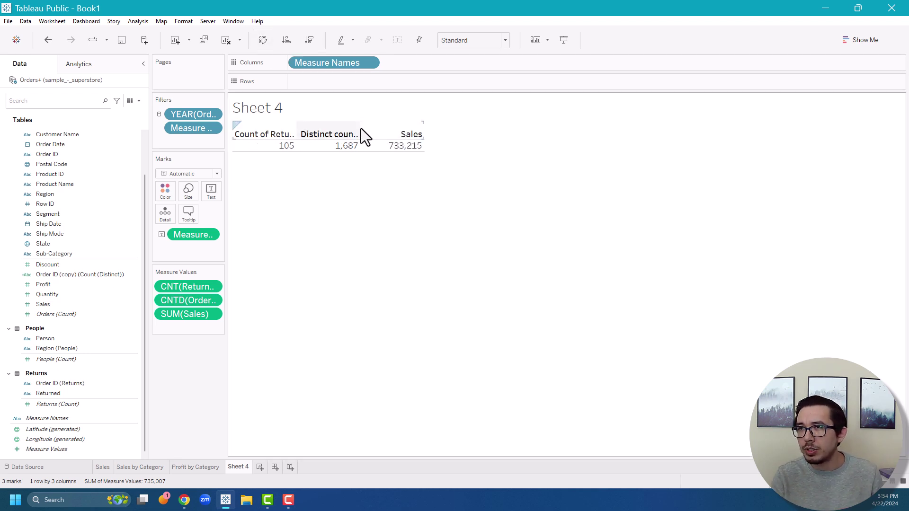
left_click_drag(359, 129, 440, 138)
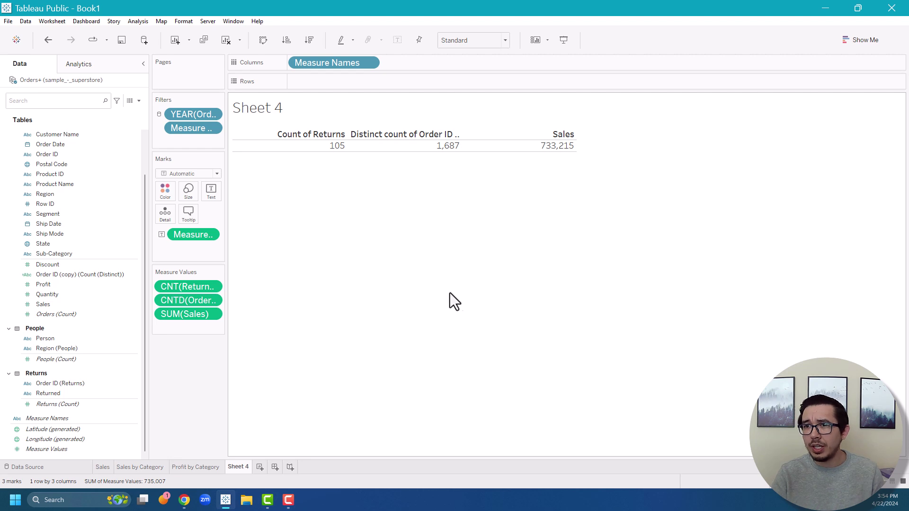
left_click_drag(189, 314, 249, 178)
Set the alias of the distinct Order ID count header to Orders
left_click(445, 146)
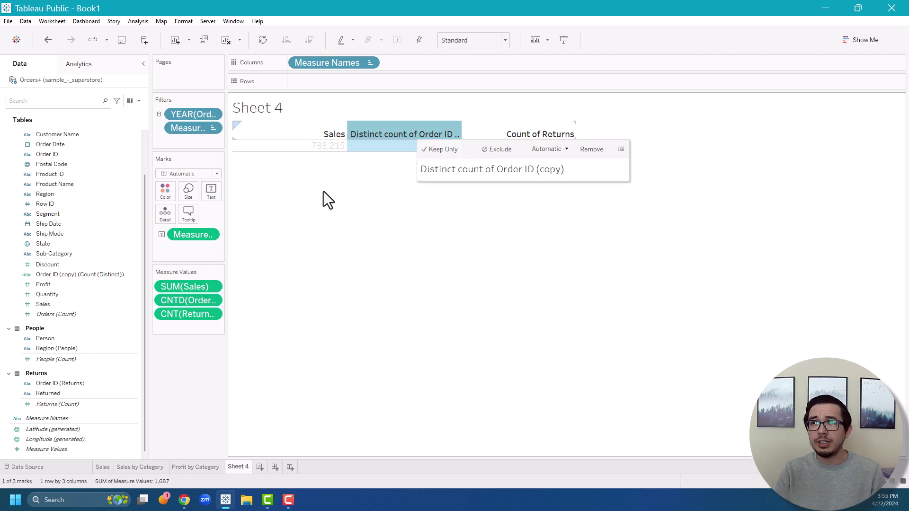
right_click(410, 134)
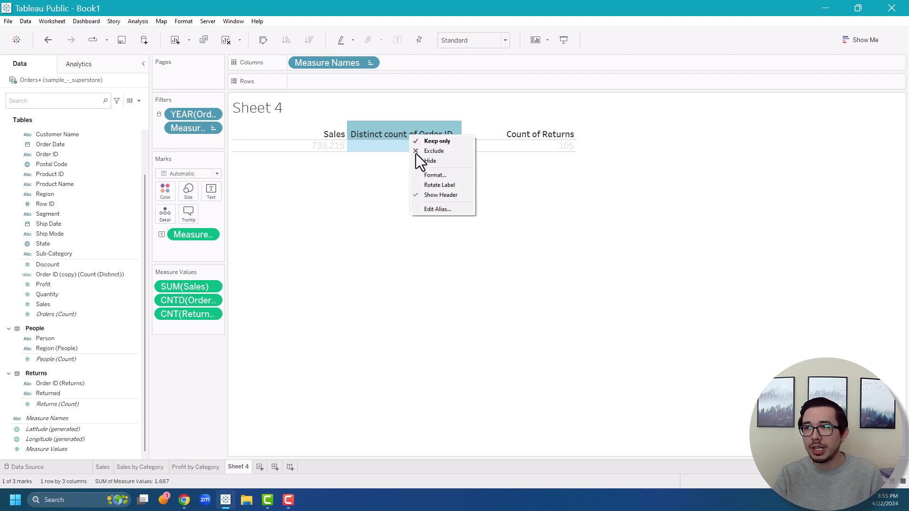
left_click(426, 208)
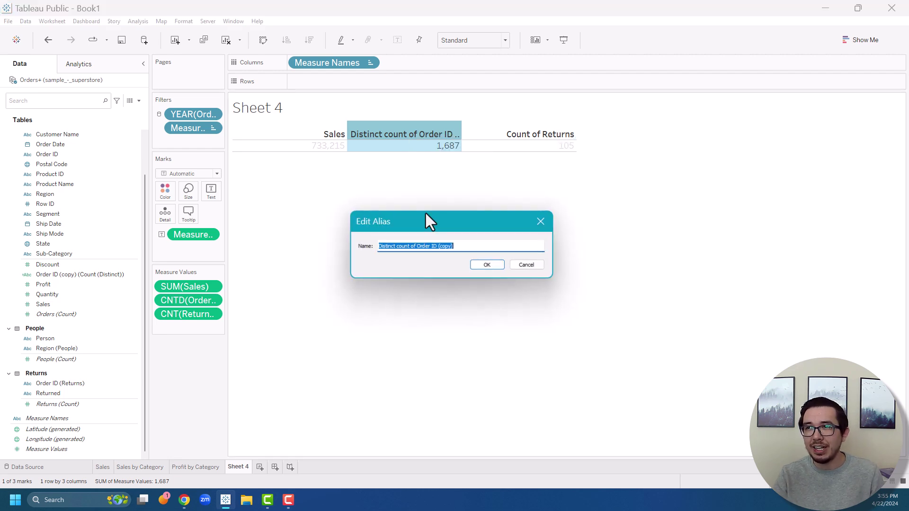
left_click(472, 248)
triple_click(461, 250)
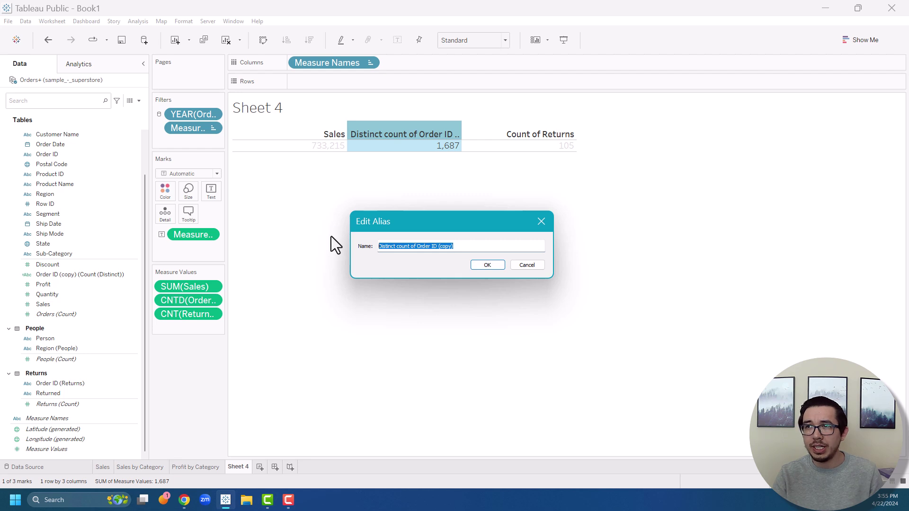
type("Orders")
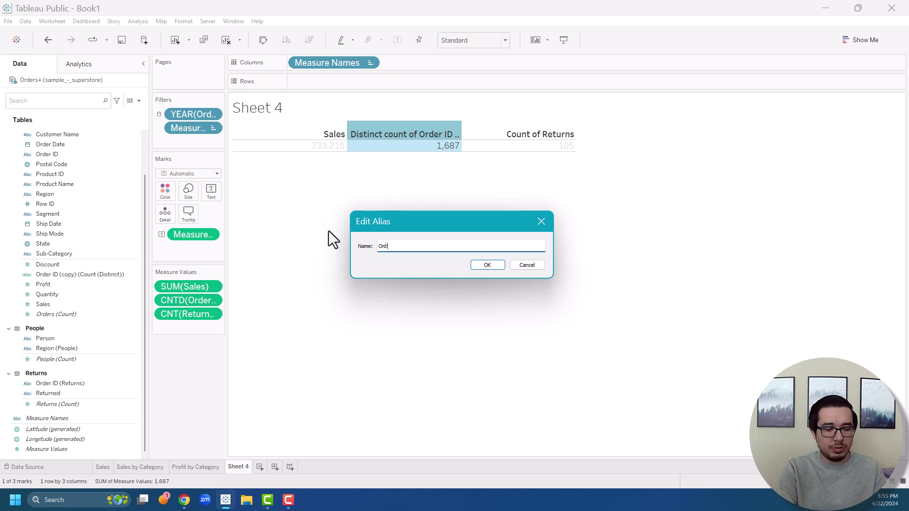
left_click(488, 265)
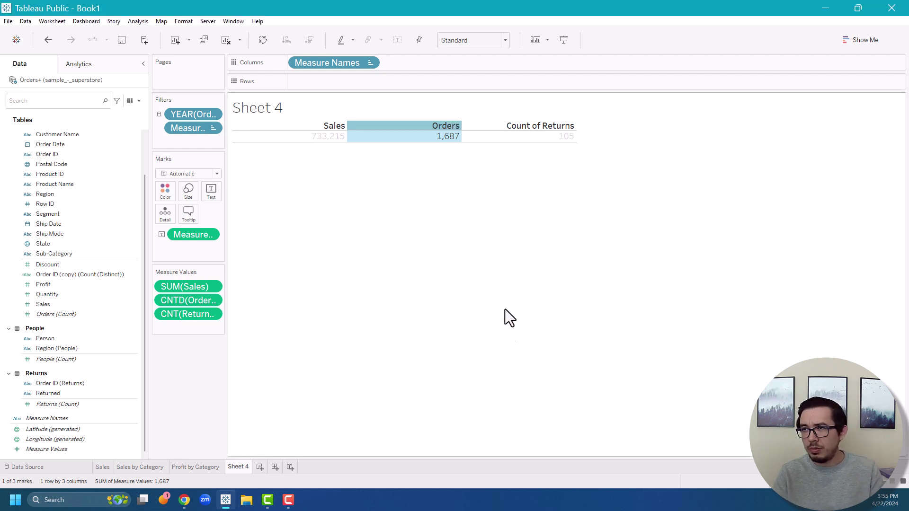
Shorten the alias of the Count of Returns header to Returns
left_click(552, 123)
right_click(553, 122)
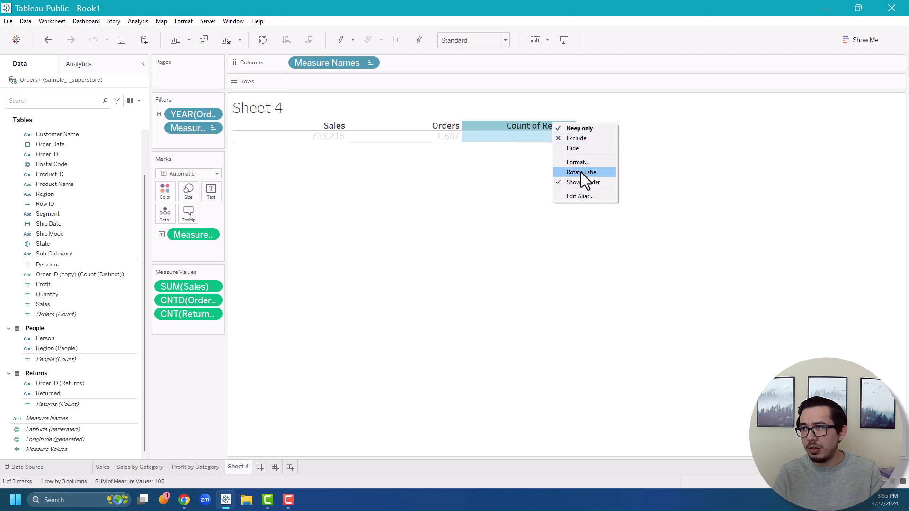
left_click(589, 196)
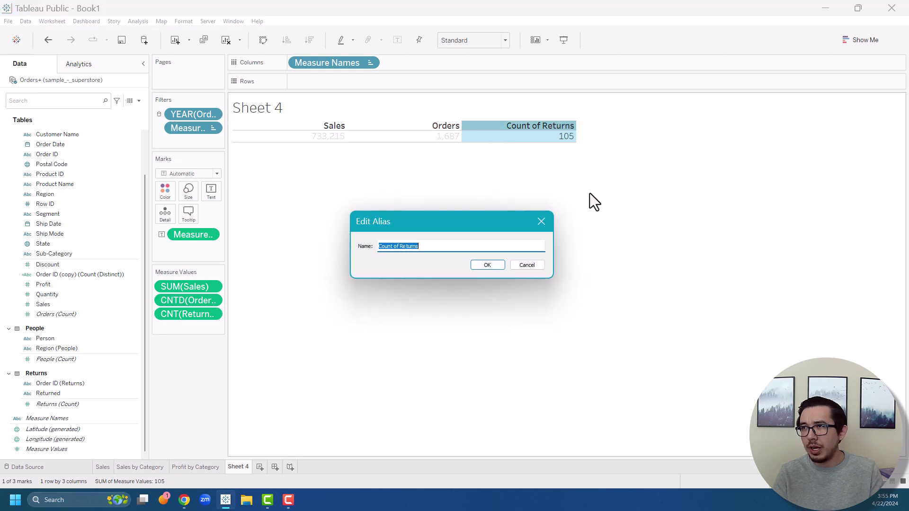
left_click(445, 248)
left_click_drag(399, 248, 312, 241)
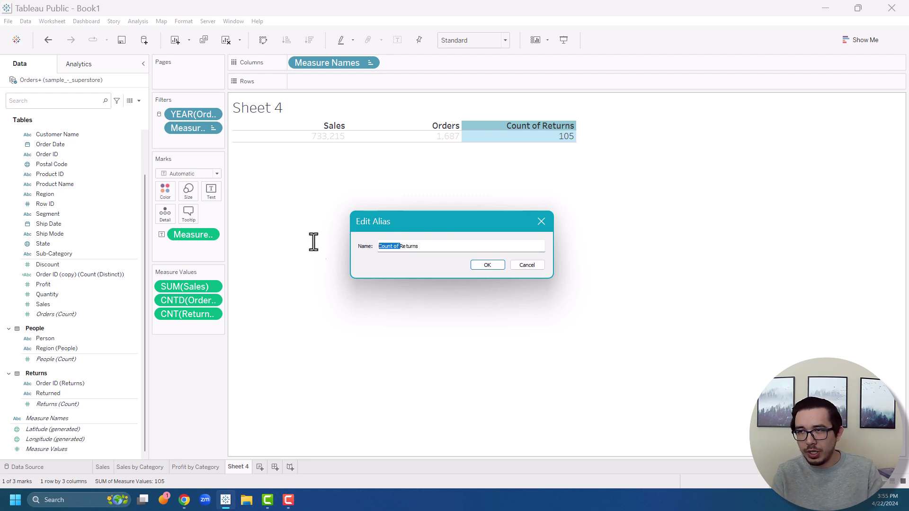
key("BackSpace")
left_click(494, 266)
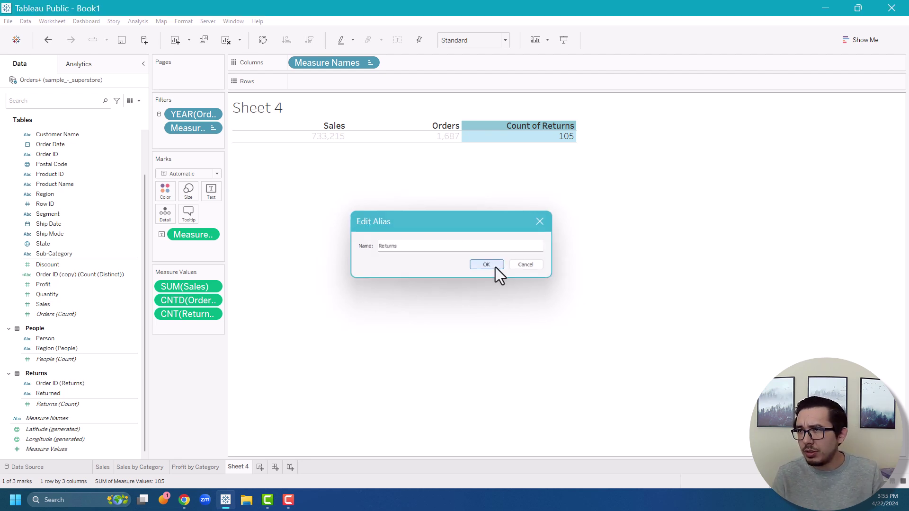
Center the table's values horizontally by setting the sheet's default pane alignment to Center
right_click(305, 130)
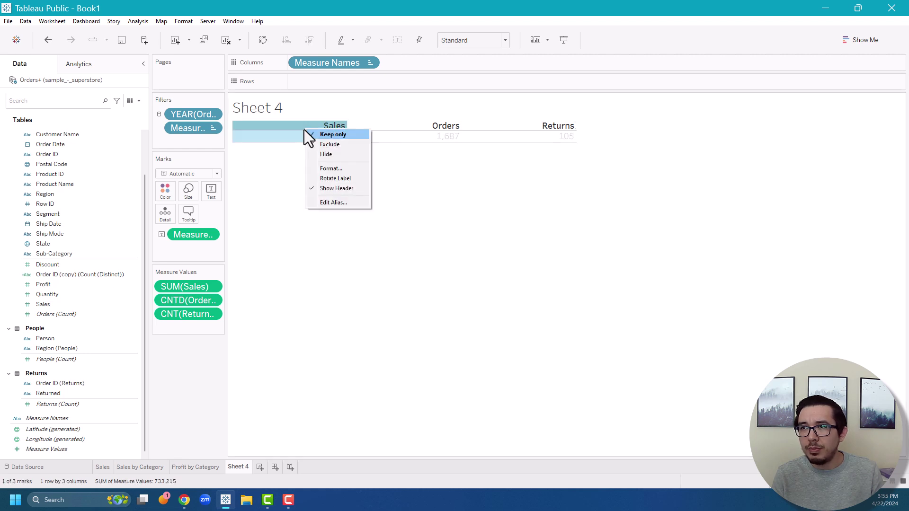
left_click(348, 168)
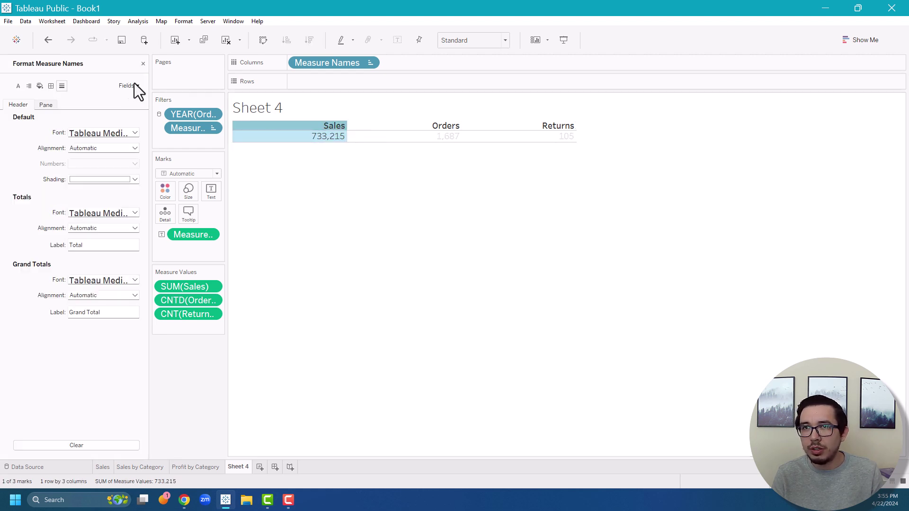
left_click(30, 86)
left_click(100, 132)
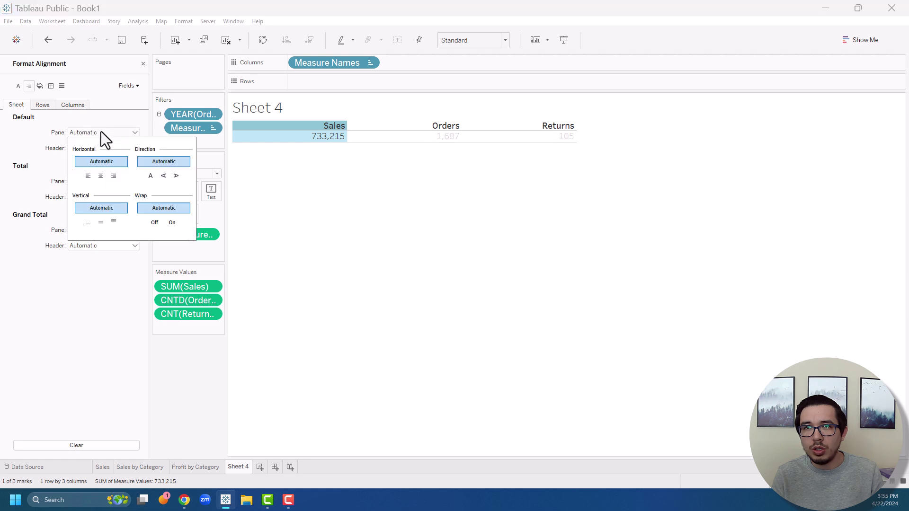
left_click(101, 175)
left_click(279, 191)
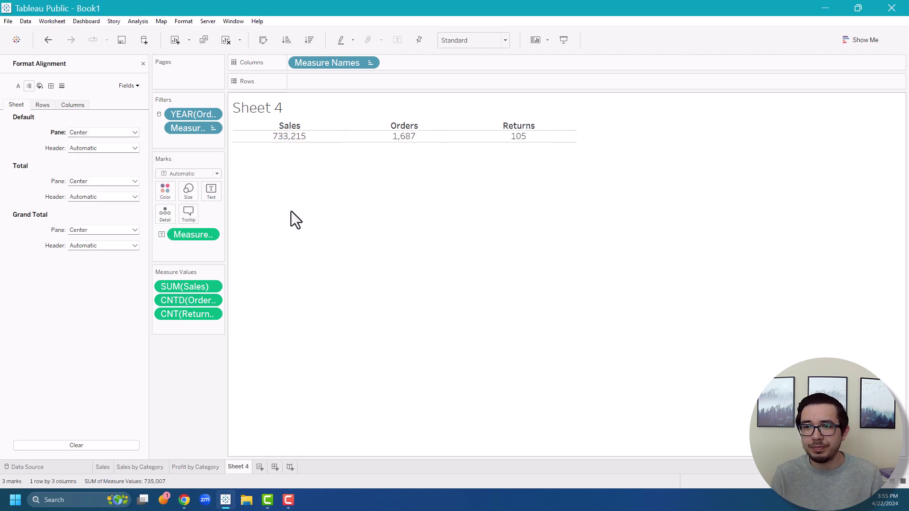
left_click(142, 64)
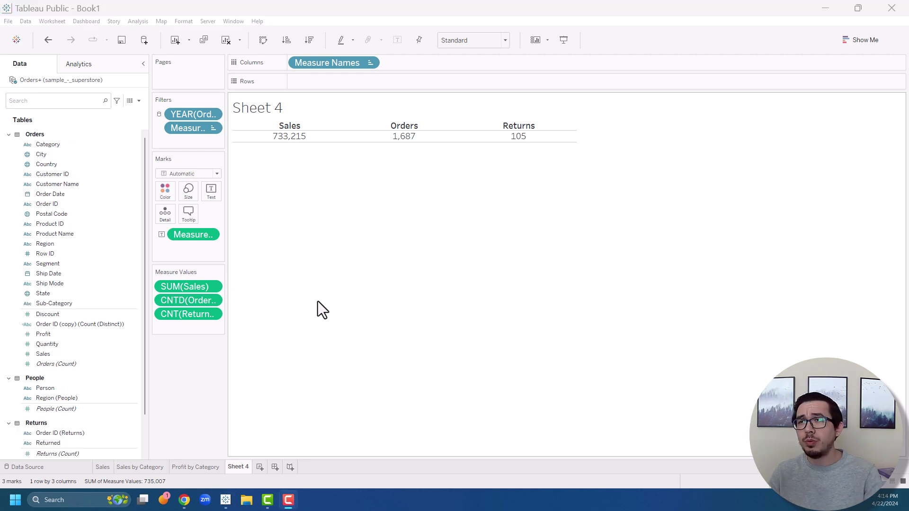
Create a new dashboard and give it the fixed size Desktop Browser (1000 x 800)
left_click(278, 470)
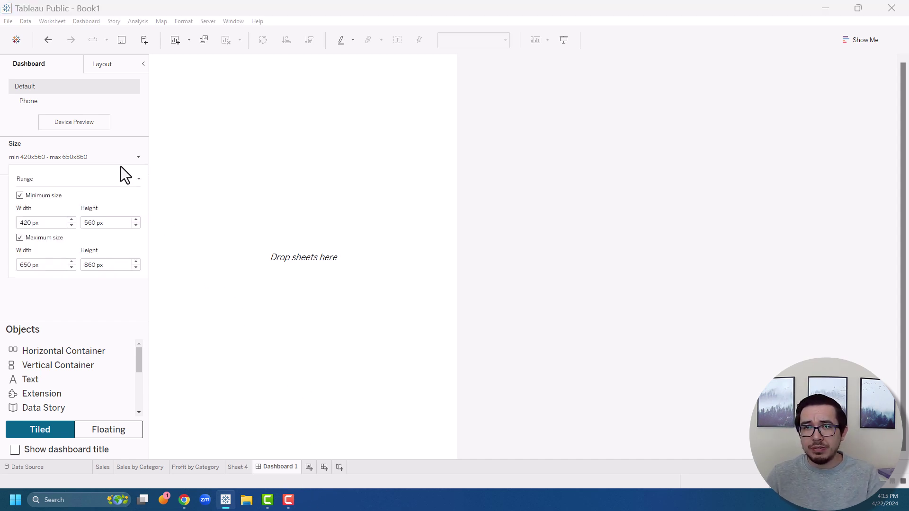
left_click(109, 181)
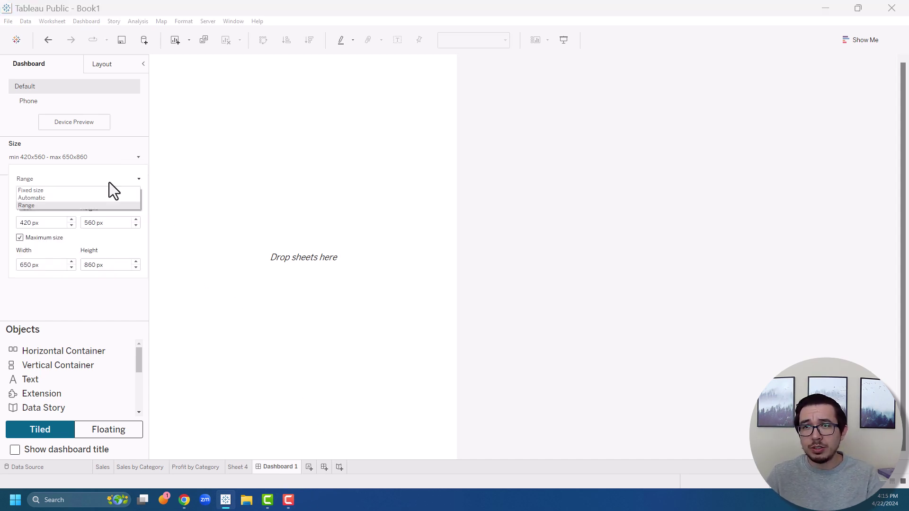
left_click(53, 191)
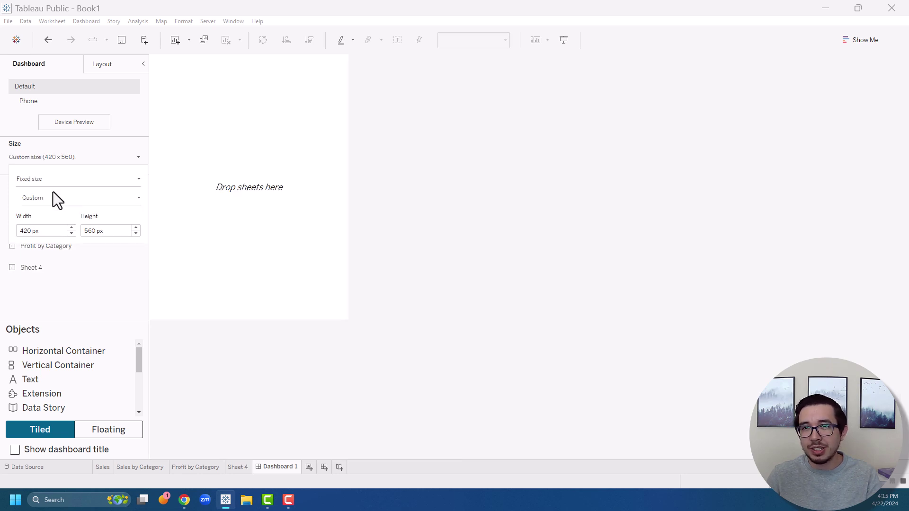
left_click(84, 201)
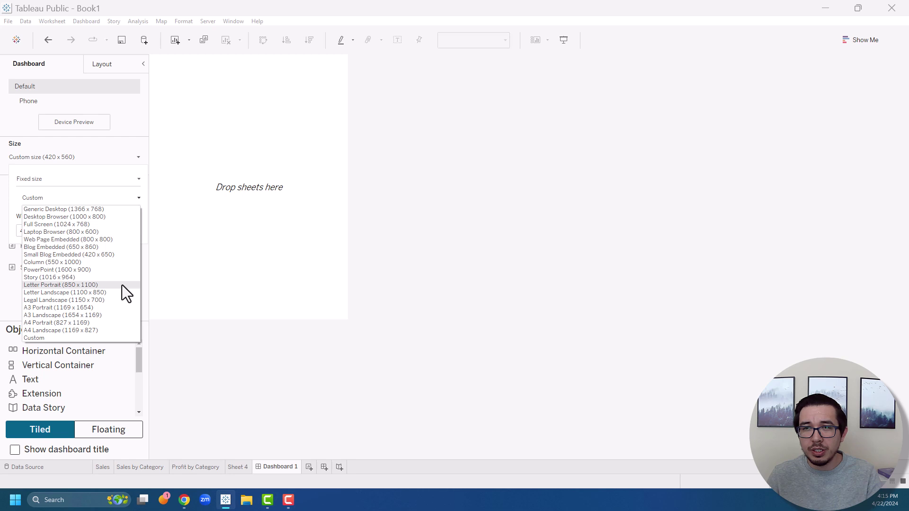
left_click(116, 220)
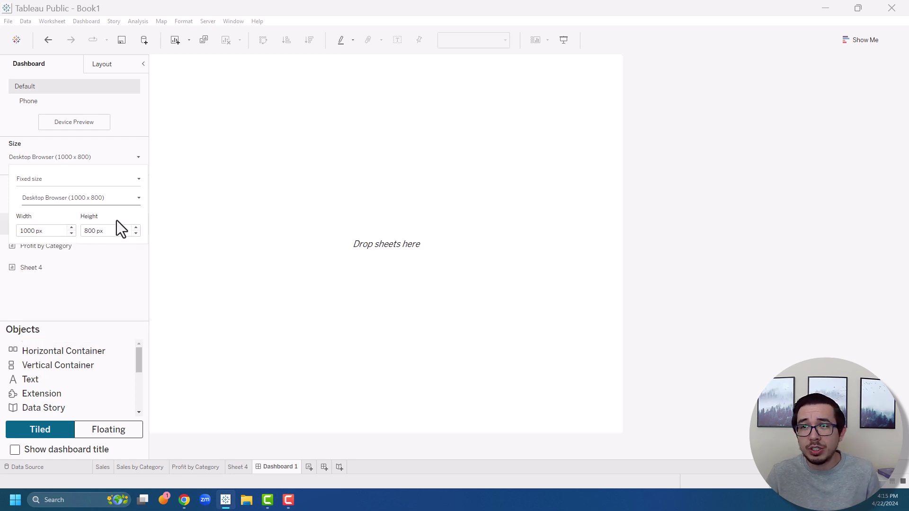
left_click(205, 243)
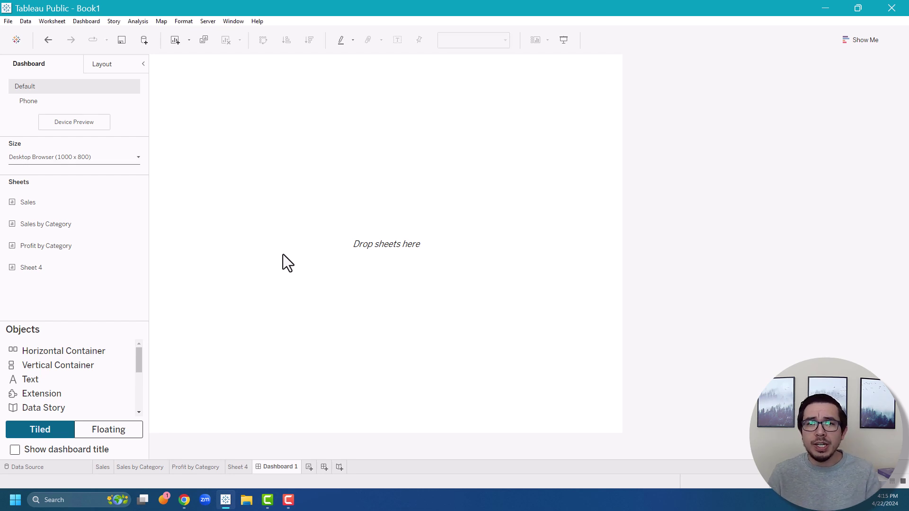
Rename the summary worksheet Sheet 4 as KPI
left_click(242, 468)
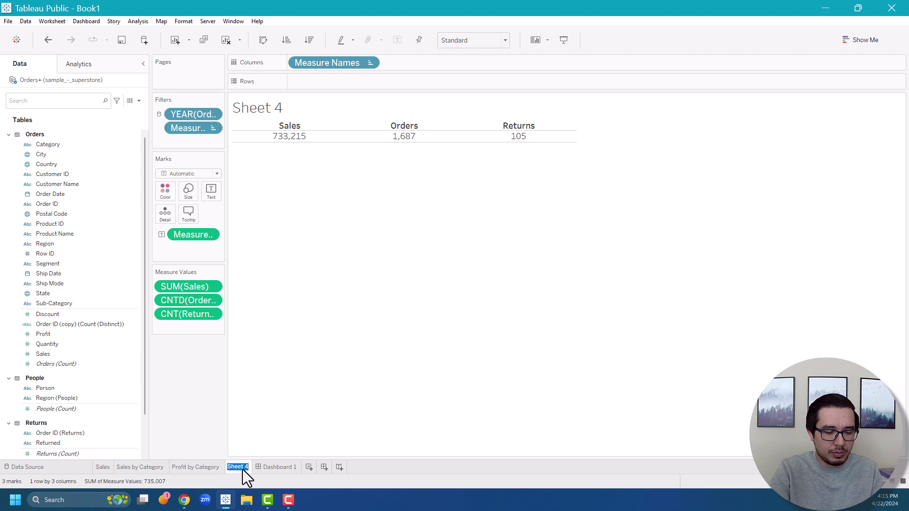
type("KPI")
key("Return")
Return to the dashboard and place the KPI sheet on its empty canvas
left_click(264, 467)
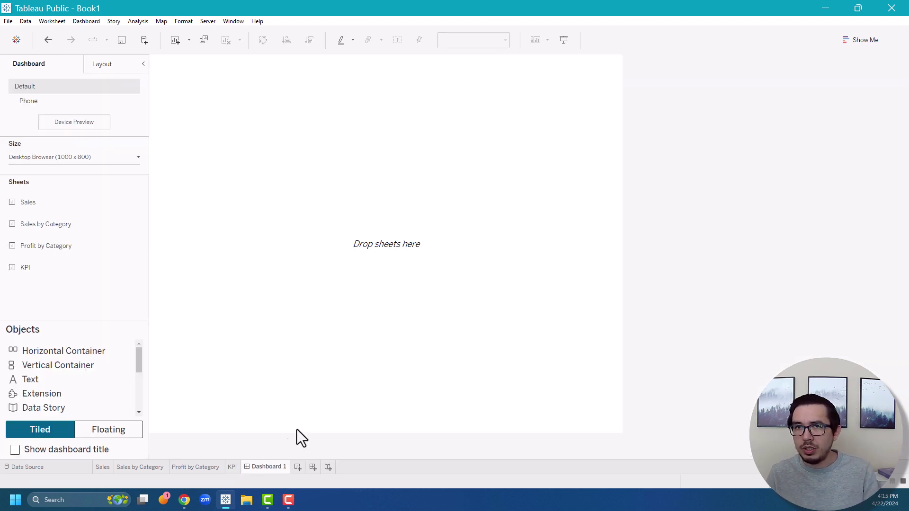
mouse_move(79, 206)
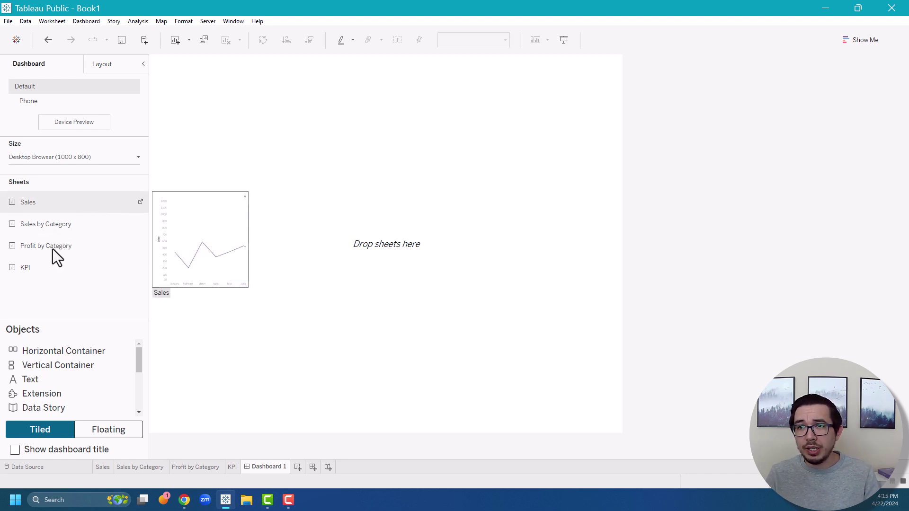
left_click_drag(49, 268, 367, 167)
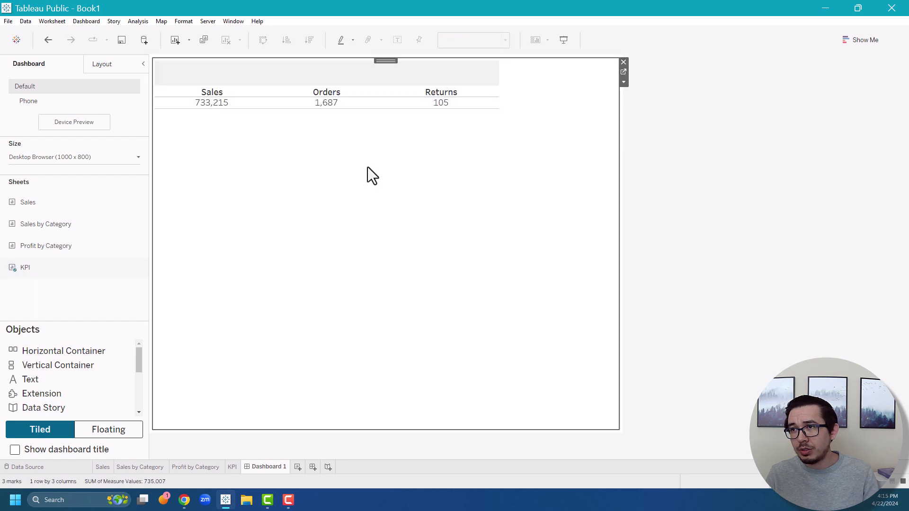
Place the Sales by Category sheet below the KPI table and Profit by Category to its right
left_click_drag(45, 224, 212, 315)
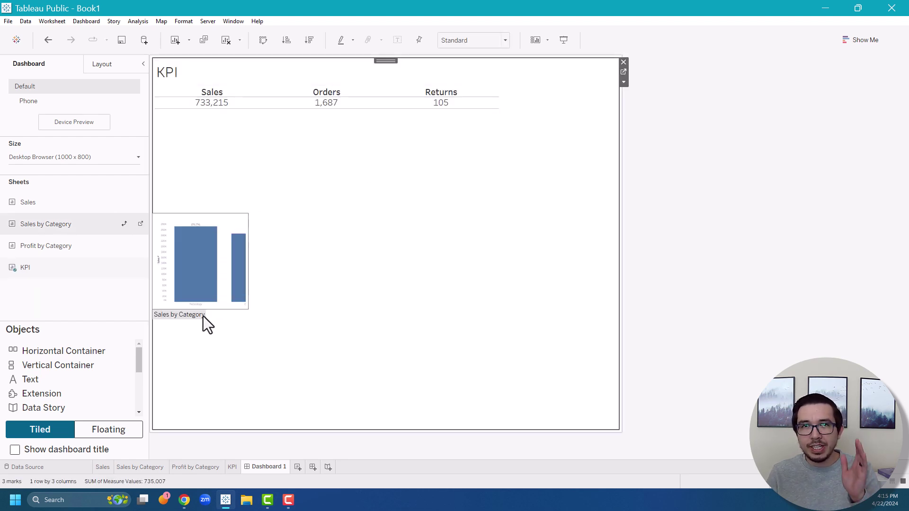
mouse_move(203, 317)
left_mouse_down()
mouse_move(313, 266)
mouse_move(315, 413)
left_mouse_up()
left_click_drag(45, 246, 595, 328)
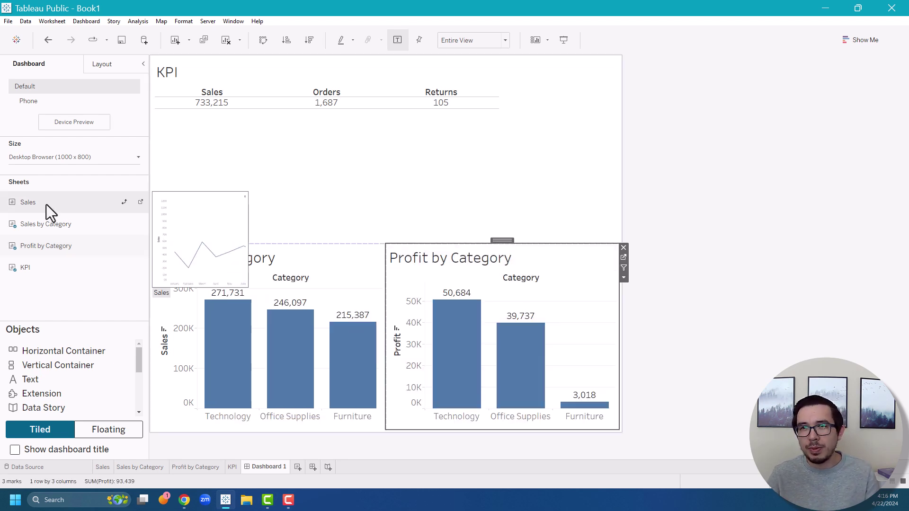
Place the Sales line chart across the full width below the category charts and reduce the KPI area's height
left_click_drag(47, 204, 383, 430)
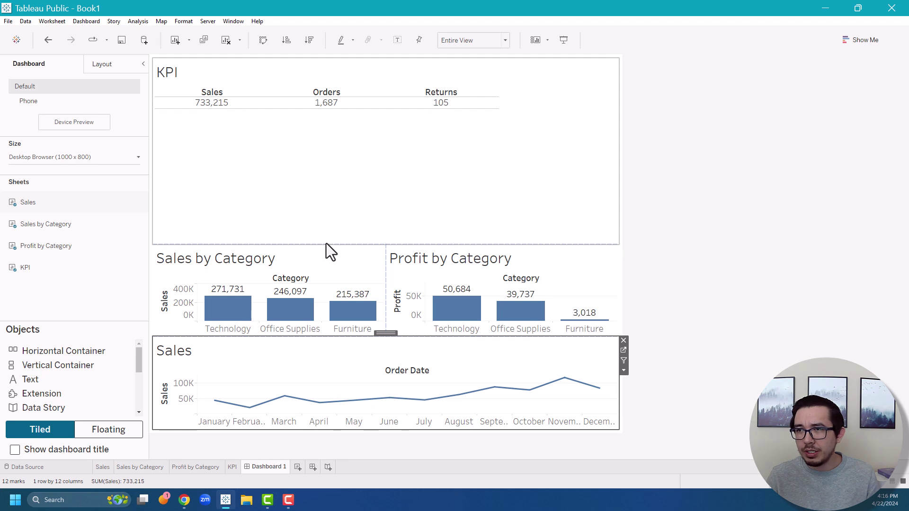
left_click_drag(326, 242, 333, 158)
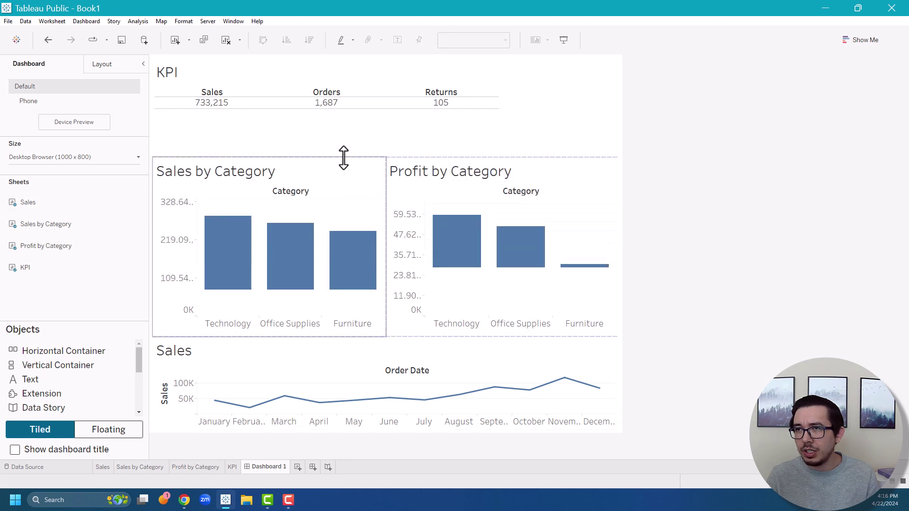
Reduce the height of the two category charts so the Sales line chart below gets more room
left_click_drag(385, 335, 386, 308)
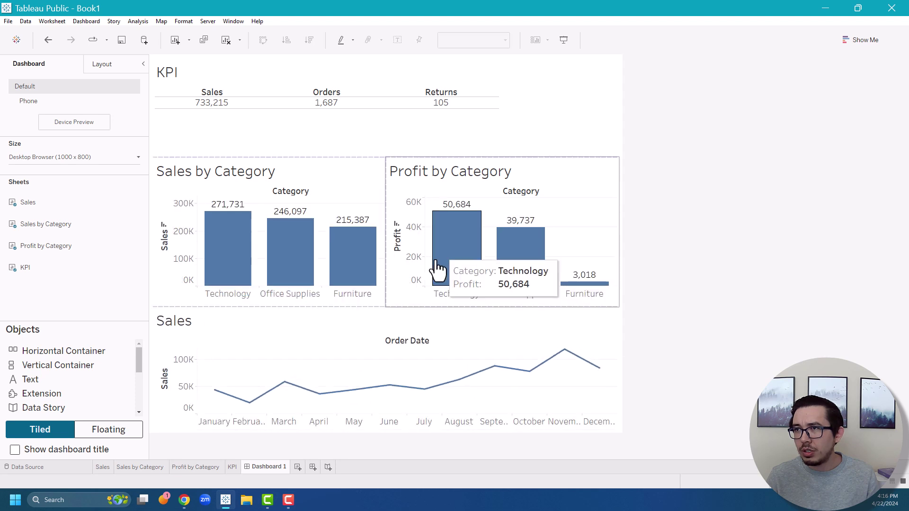
Turn grid lines off for the whole workbook through the workbook formatting
left_click(428, 145)
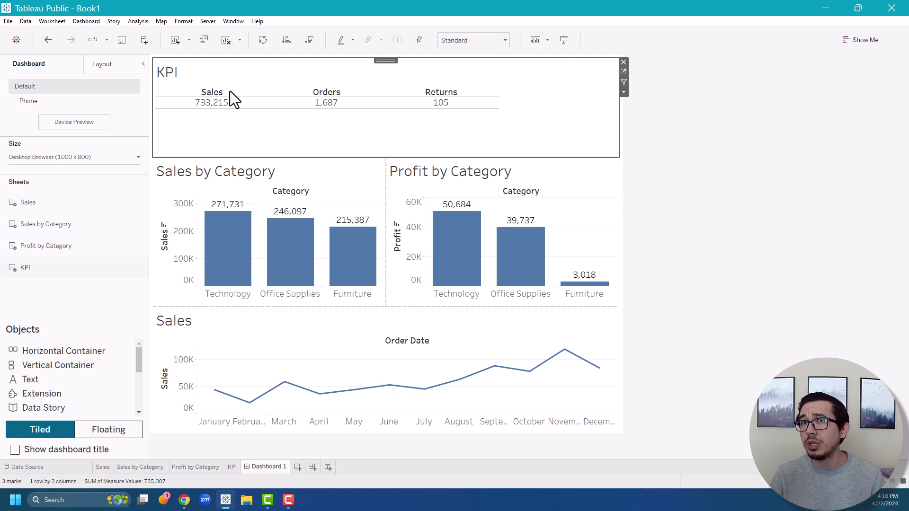
left_click(188, 23)
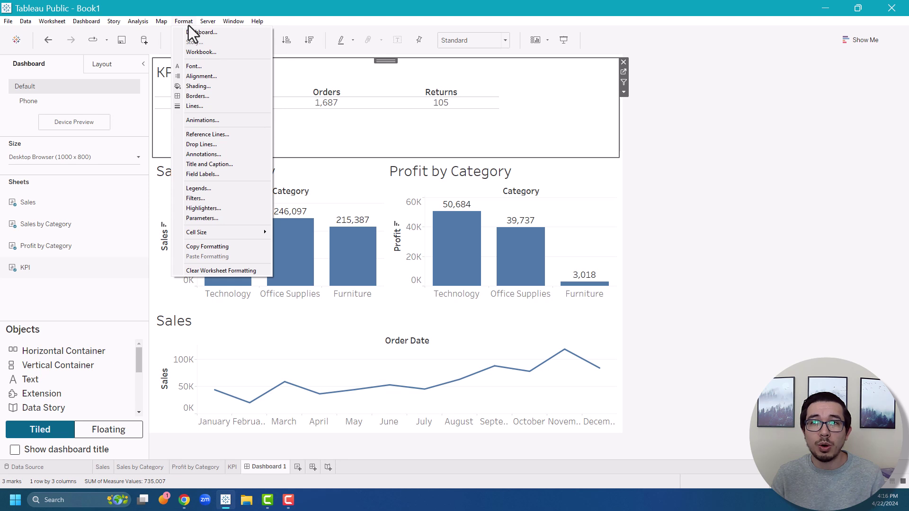
left_click(203, 51)
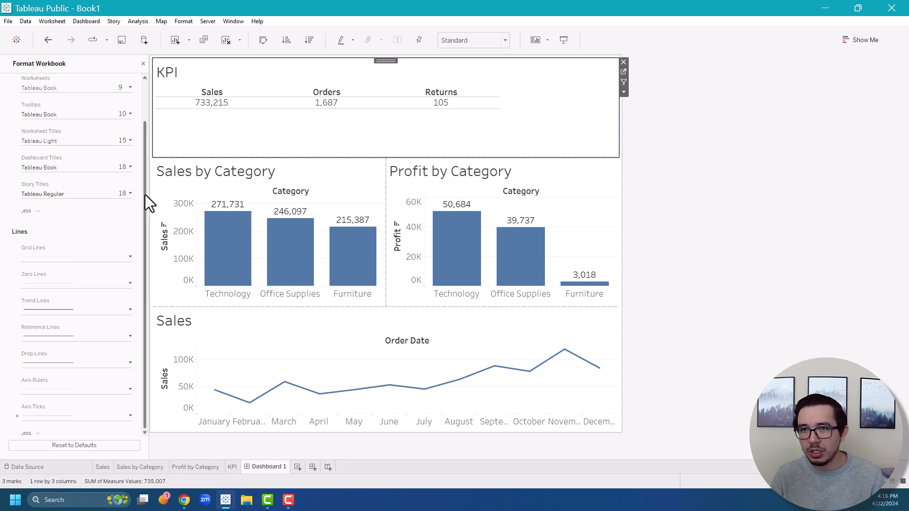
left_click(43, 258)
left_click(52, 280)
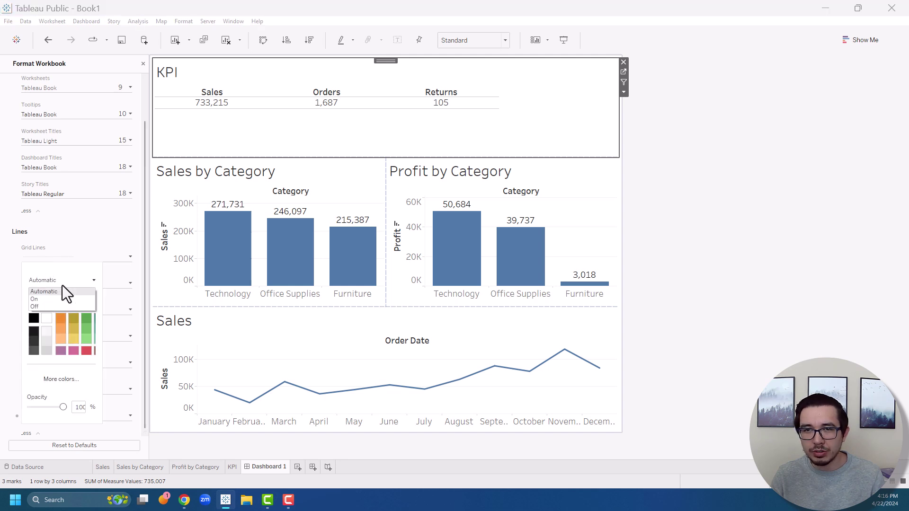
left_click(35, 307)
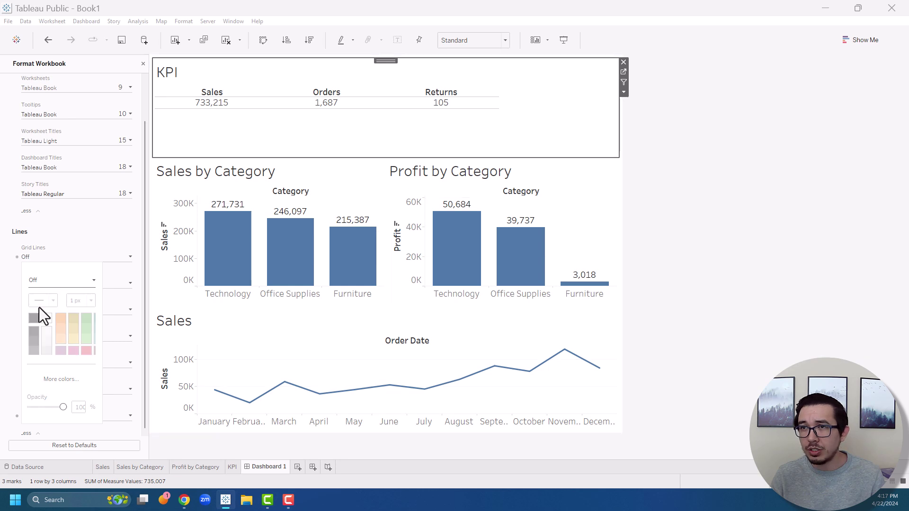
left_click(114, 240)
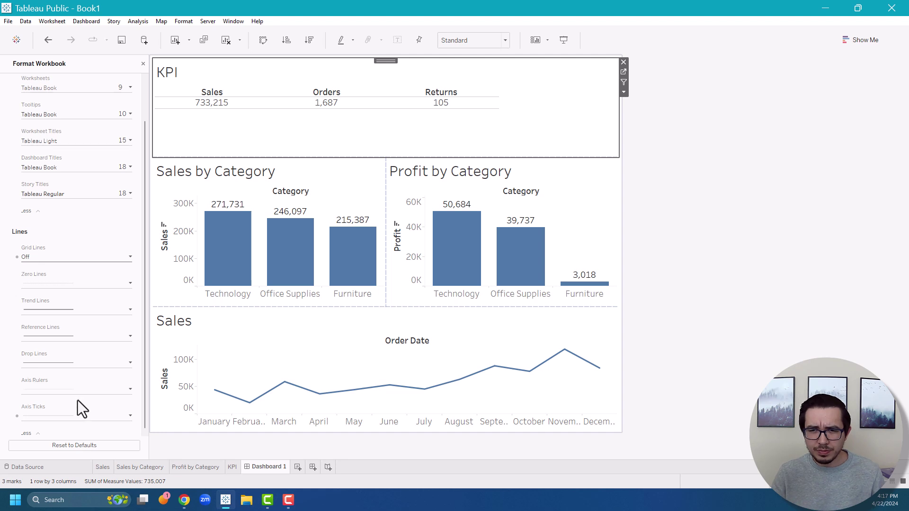
Turn the workbook's axis rulers off and set its axis ticks to white
left_click(70, 389)
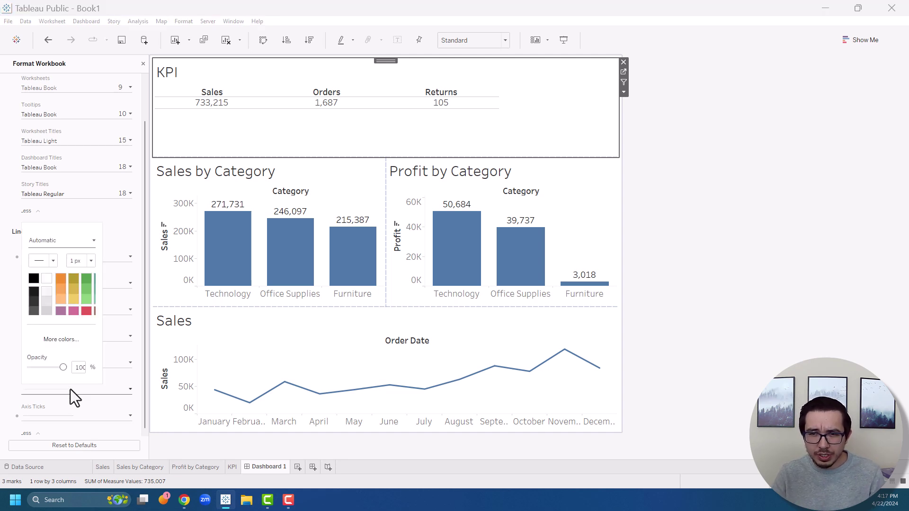
left_click(60, 242)
left_click(60, 265)
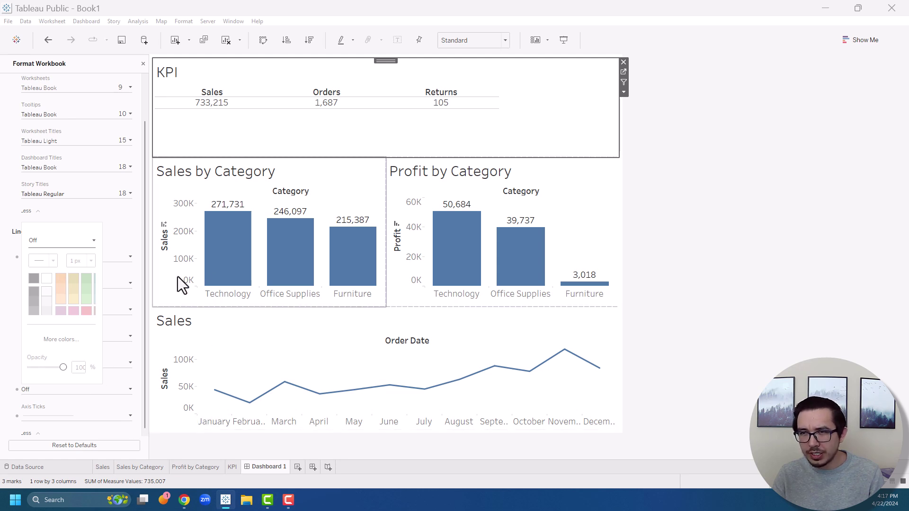
left_click(78, 415)
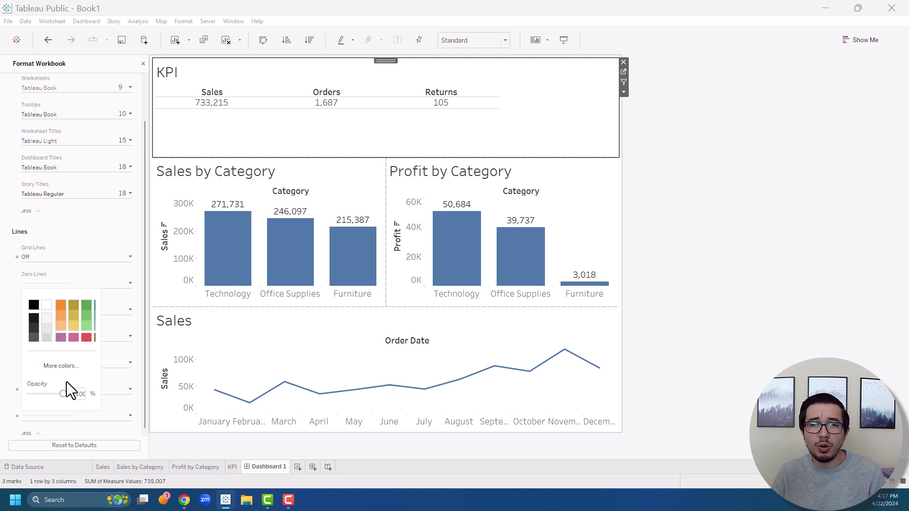
left_click(50, 303)
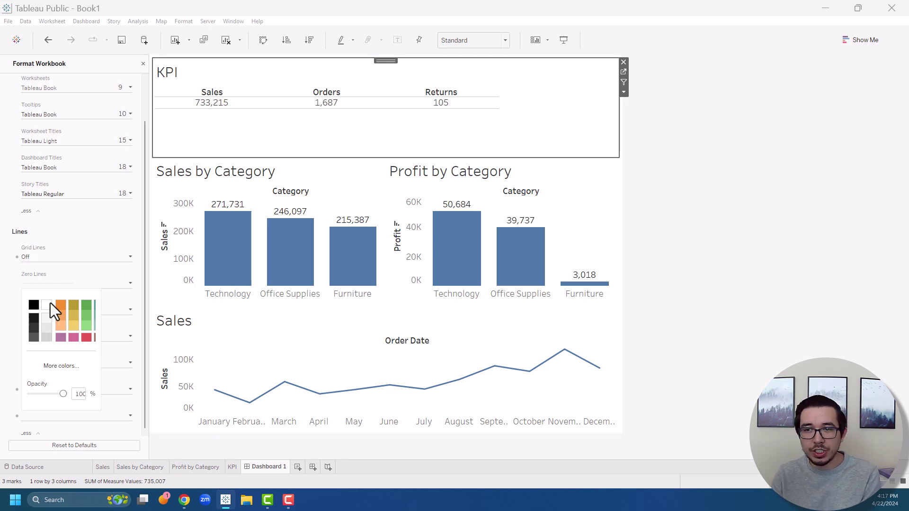
left_click(141, 376)
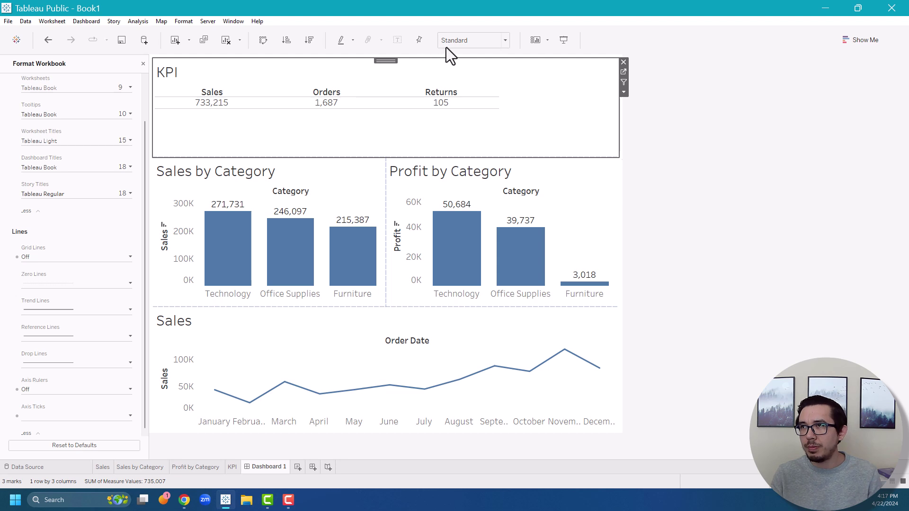
Set the KPI table's fit to Entire View so it fills its dashboard area
left_click(483, 42)
left_click(483, 76)
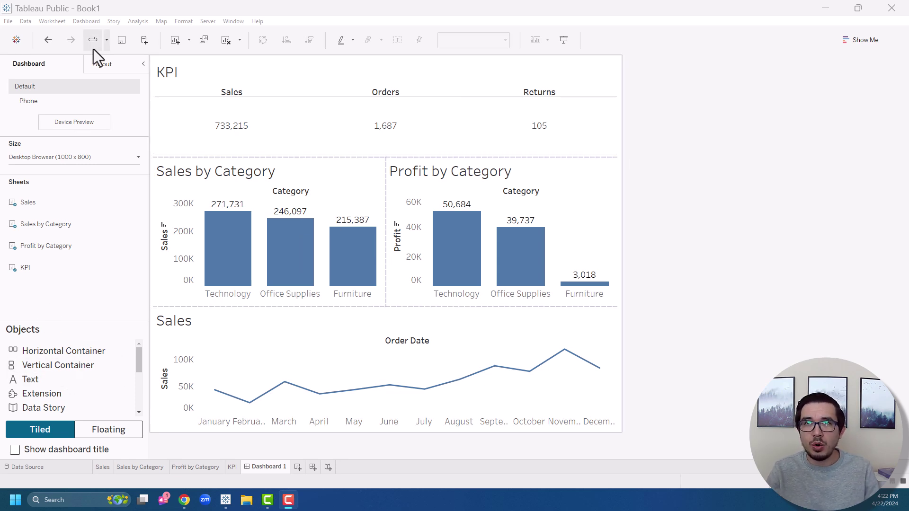
Show the dashboard title and replace its text with "Sales Dashboard (2017)"
left_click(94, 22)
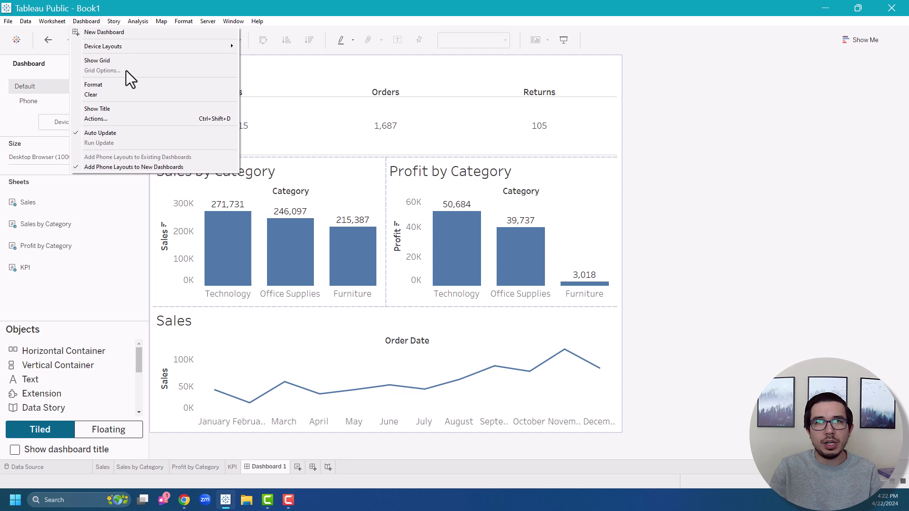
left_click(145, 113)
left_click(276, 78)
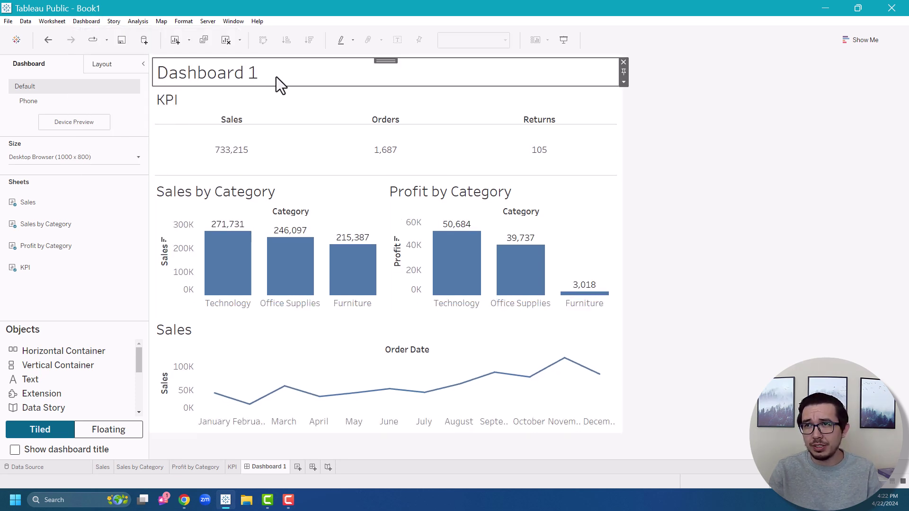
double_click(276, 78)
left_click_drag(400, 209, 324, 209)
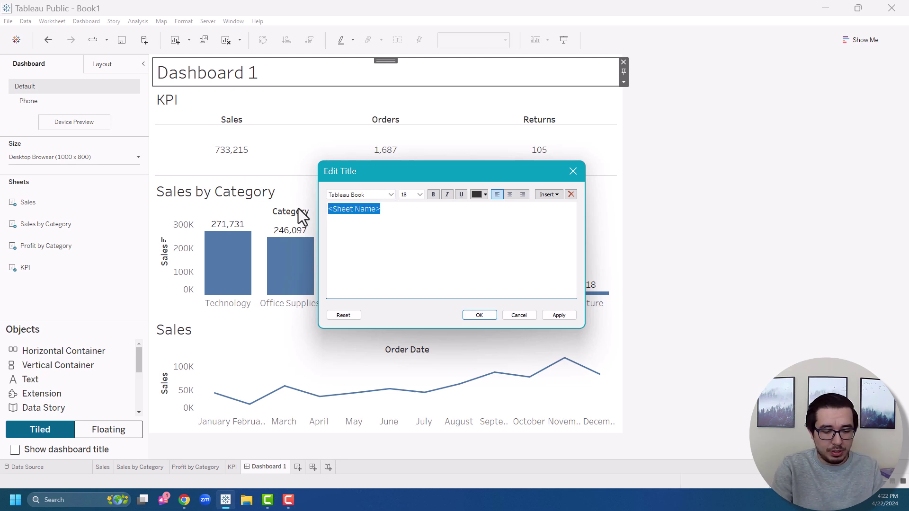
type("Sales Dashboard")
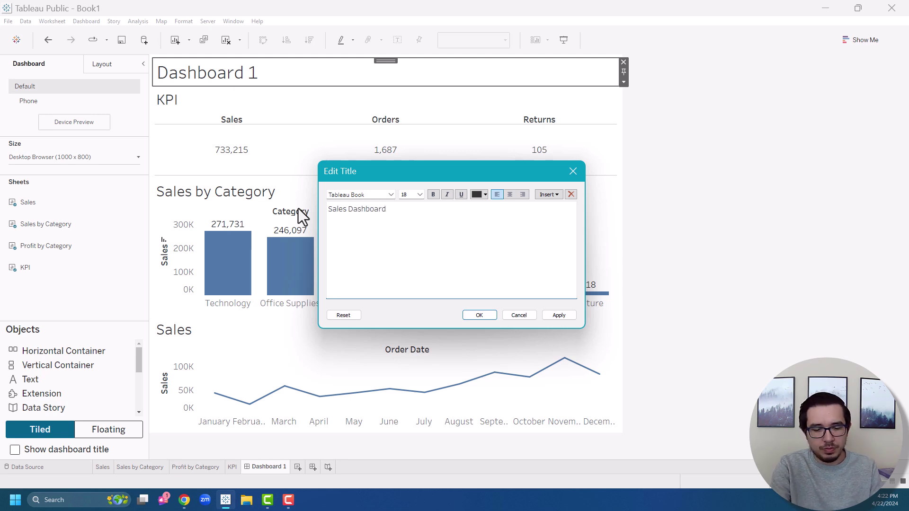
type(" (2017)")
Center the dashboard title text and apply the title changes
left_click_drag(418, 211, 320, 212)
left_click(510, 194)
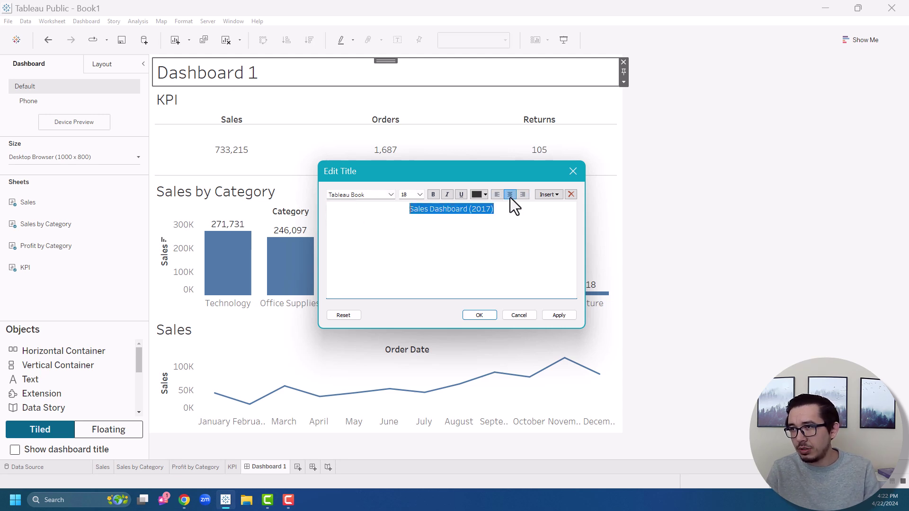
left_click(563, 315)
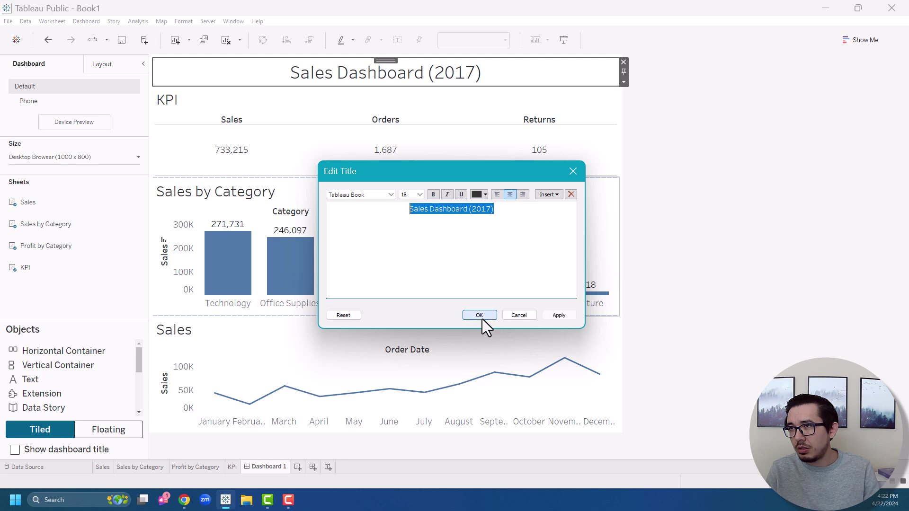
left_click(480, 316)
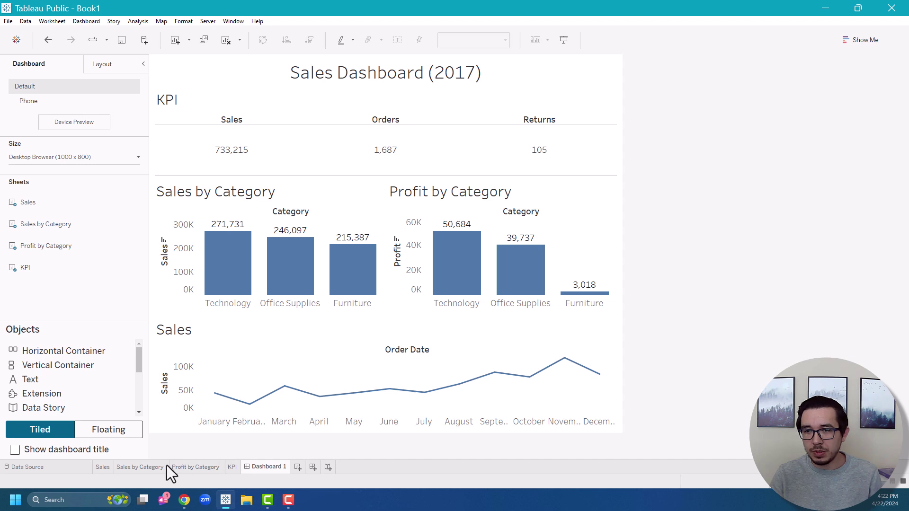
From the Sales worksheet, set the Sales field's default number format to Currency (Custom) with 0 decimal places
left_click(107, 470)
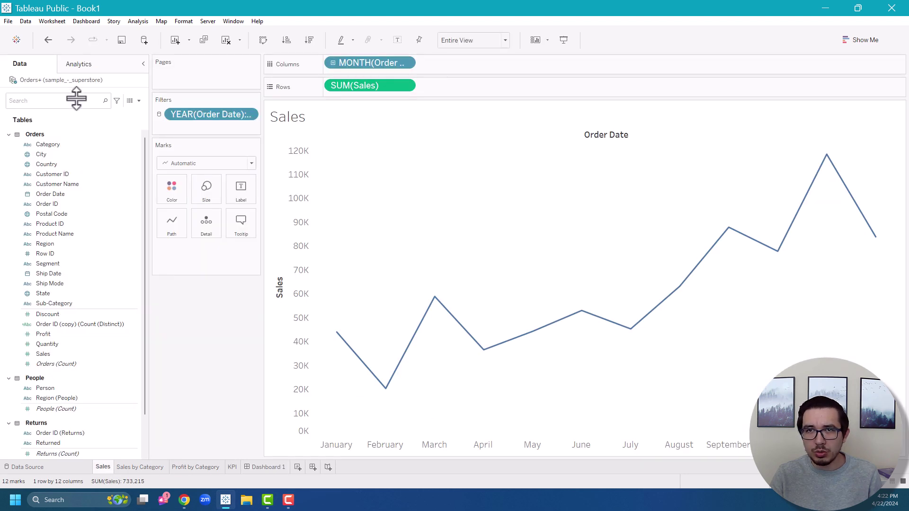
left_click(77, 154)
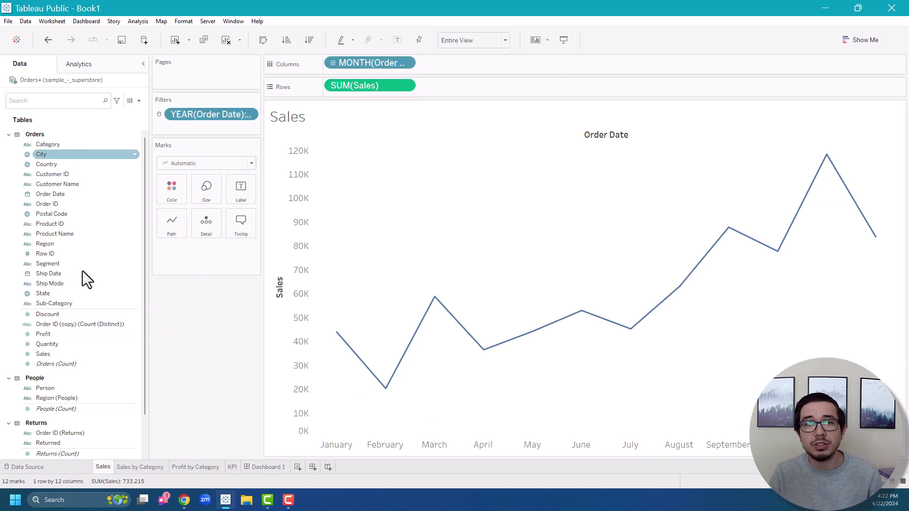
left_click(84, 353)
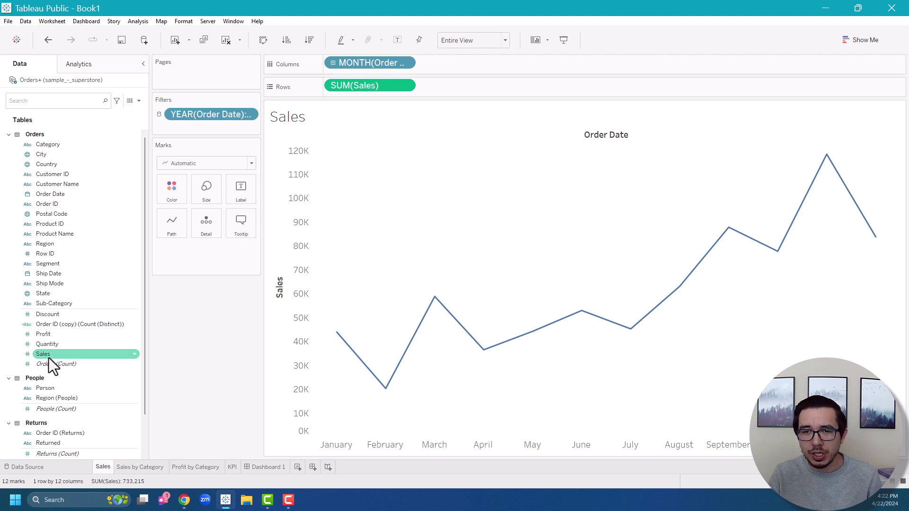
right_click(49, 358)
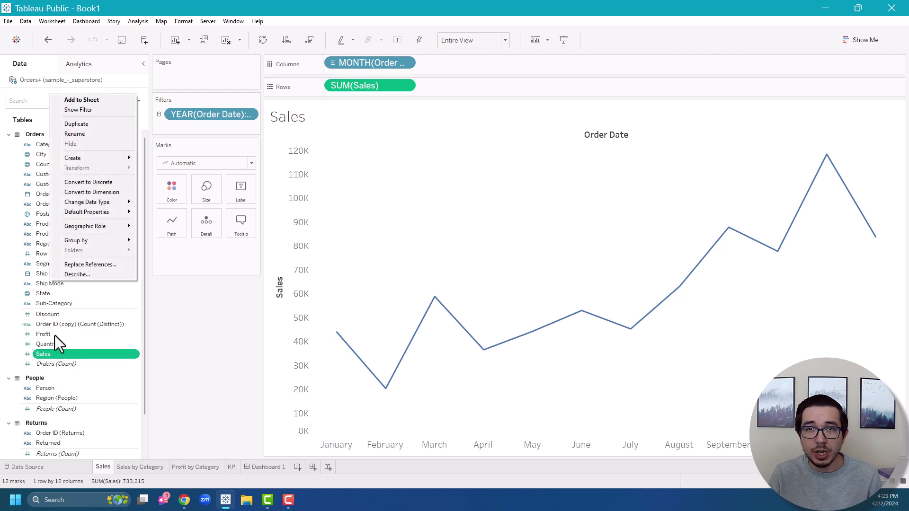
mouse_move(101, 217)
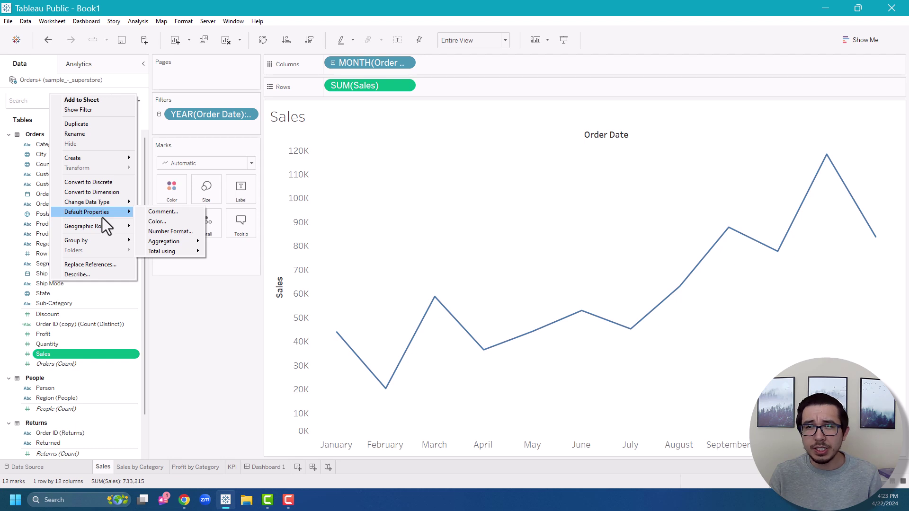
left_click(191, 233)
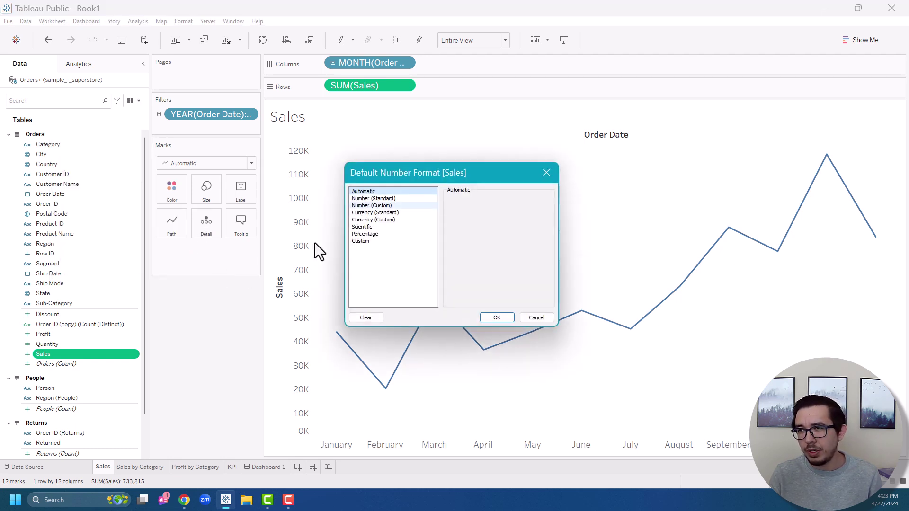
left_click(379, 219)
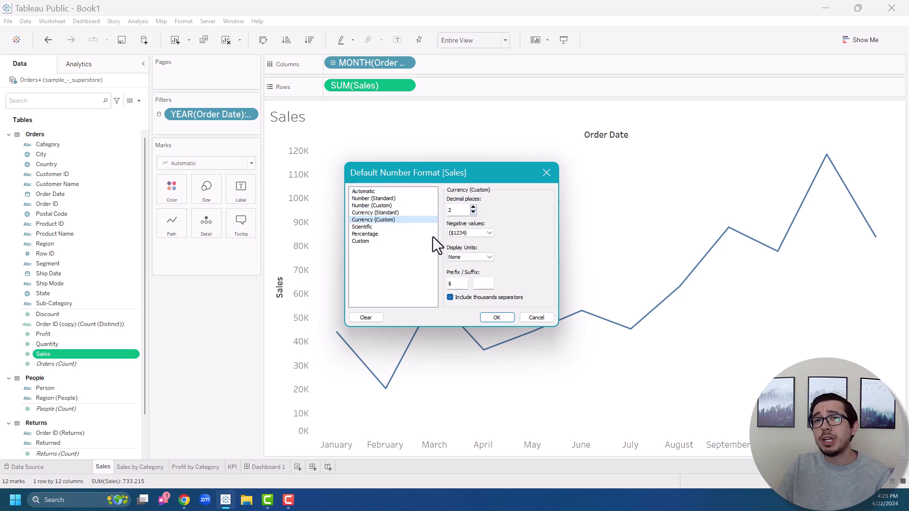
key("Tab")
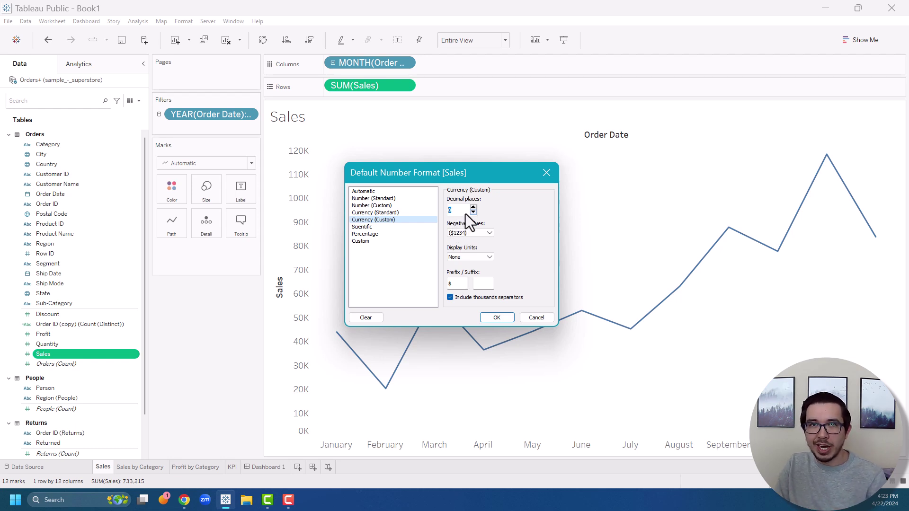
left_click(501, 318)
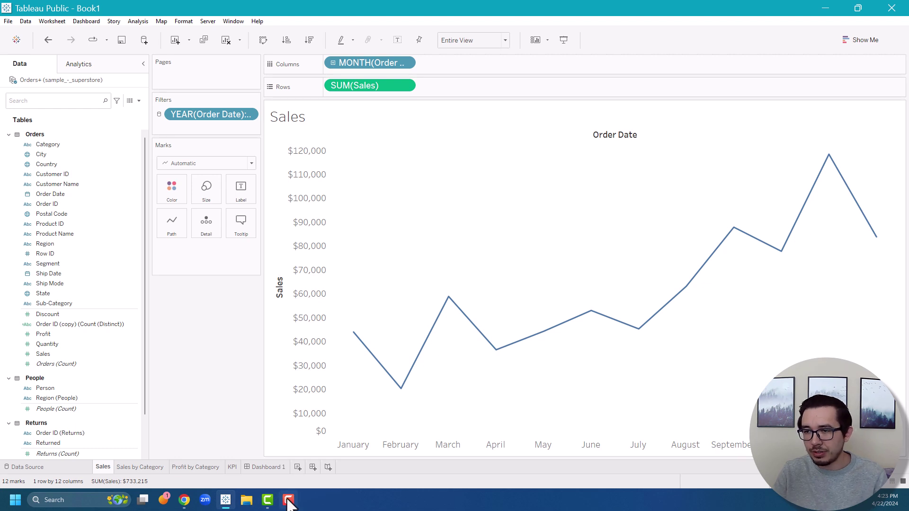
Return to the dashboard and check the number format of the sales and profit values
mouse_move(263, 472)
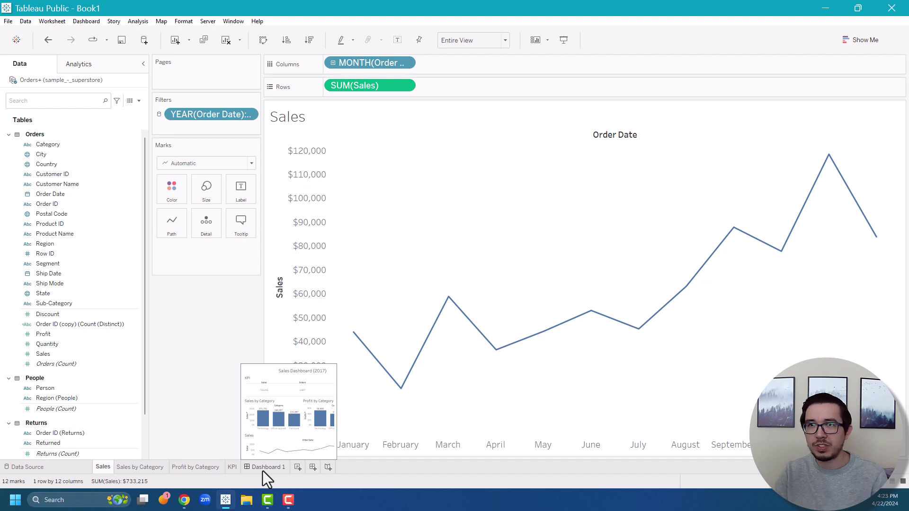
left_click(262, 468)
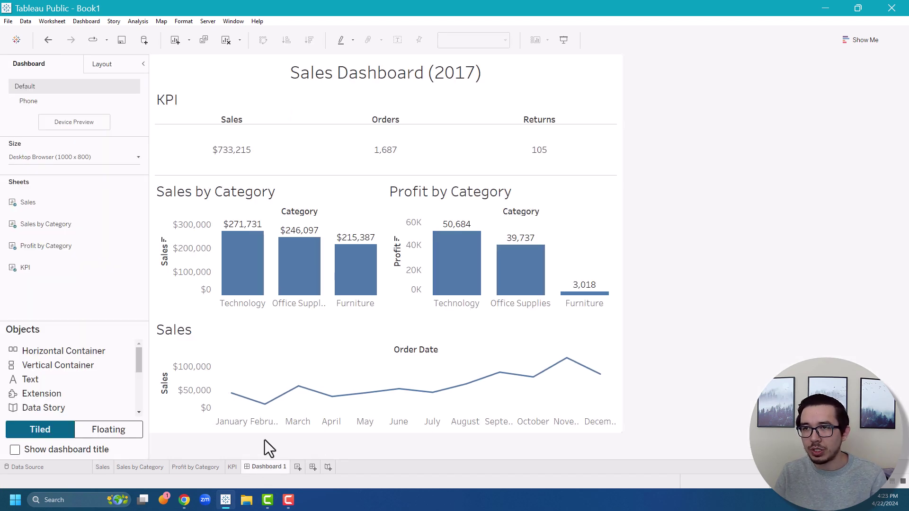
mouse_move(215, 162)
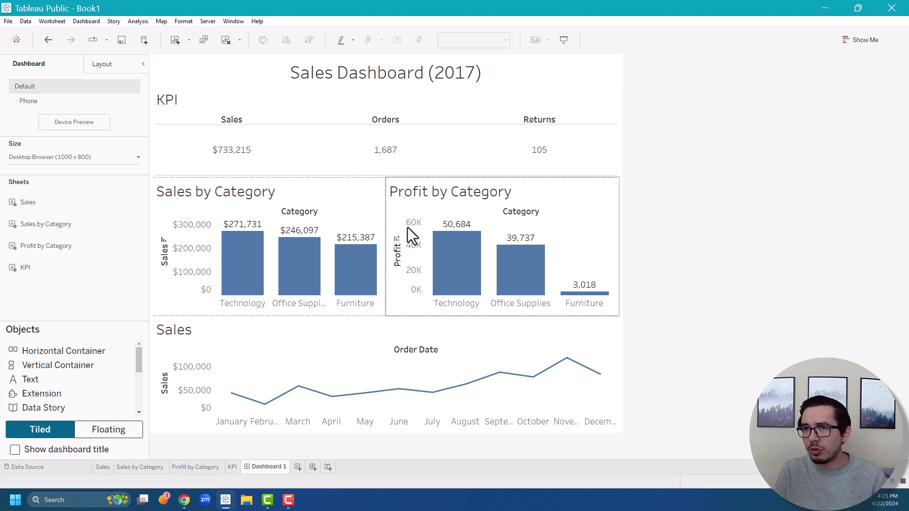
From the Sales worksheet, set the Profit field's default number format to Currency (Custom) with 0 decimal places, then check the dashboard
left_click(103, 467)
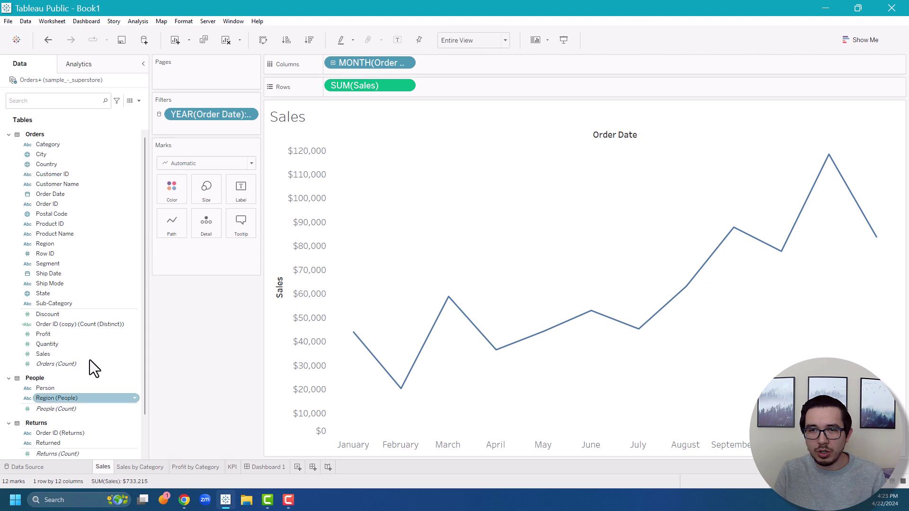
right_click(57, 336)
mouse_move(109, 193)
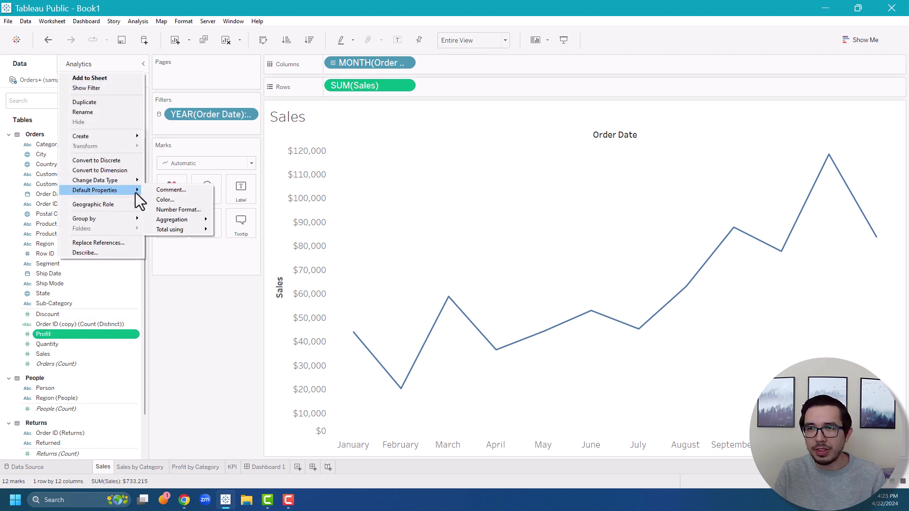
left_click(185, 208)
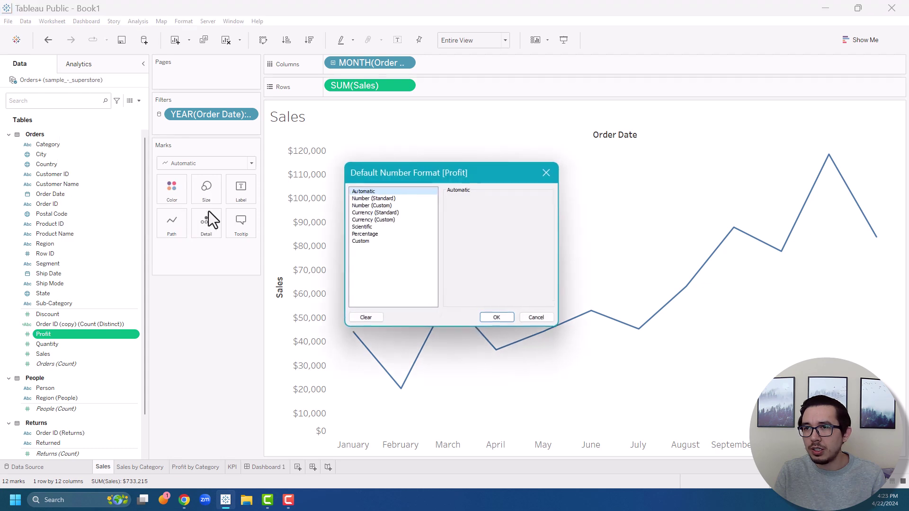
left_click(385, 221)
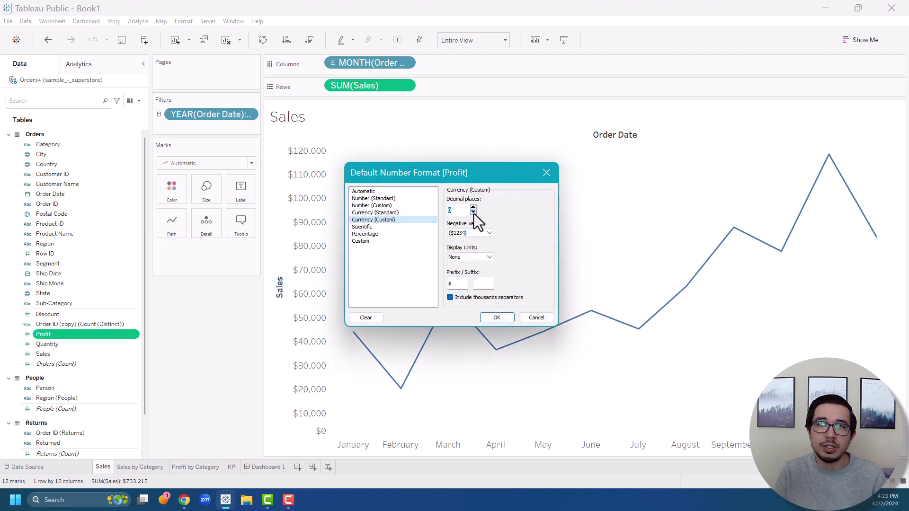
left_click(497, 317)
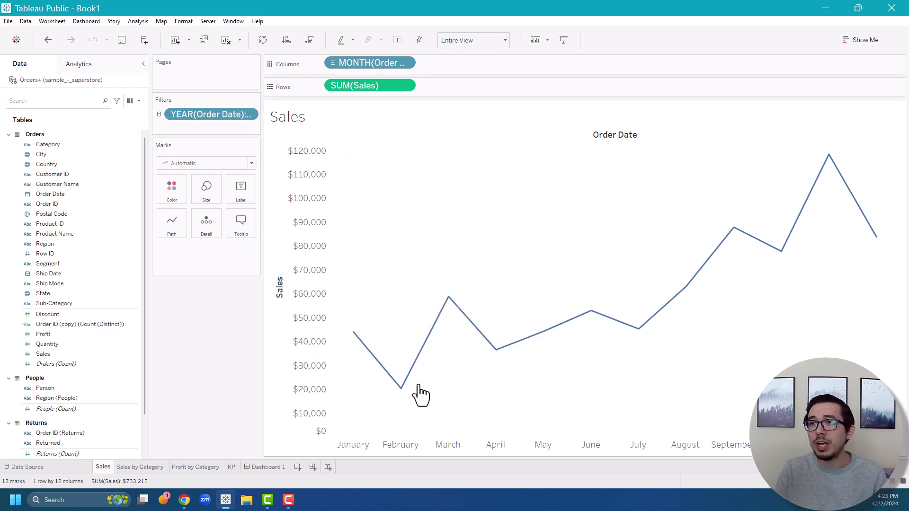
left_click(286, 463)
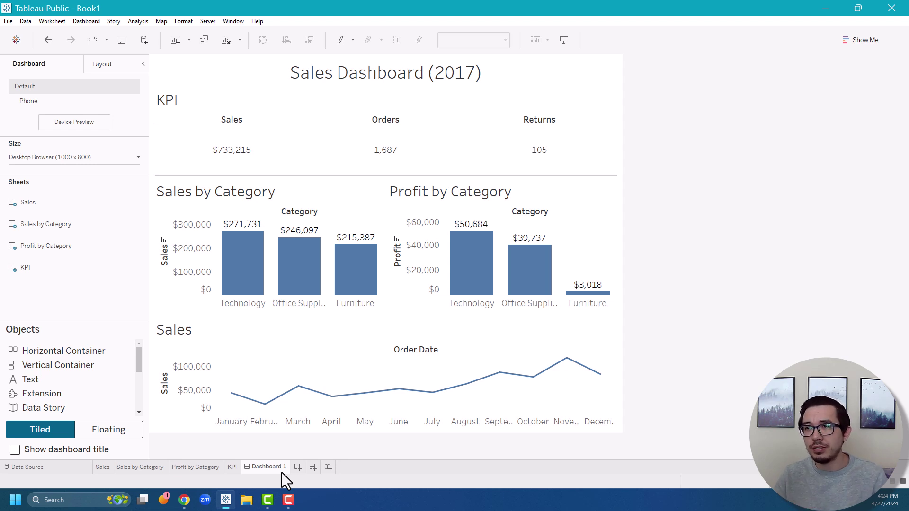
mouse_move(618, 294)
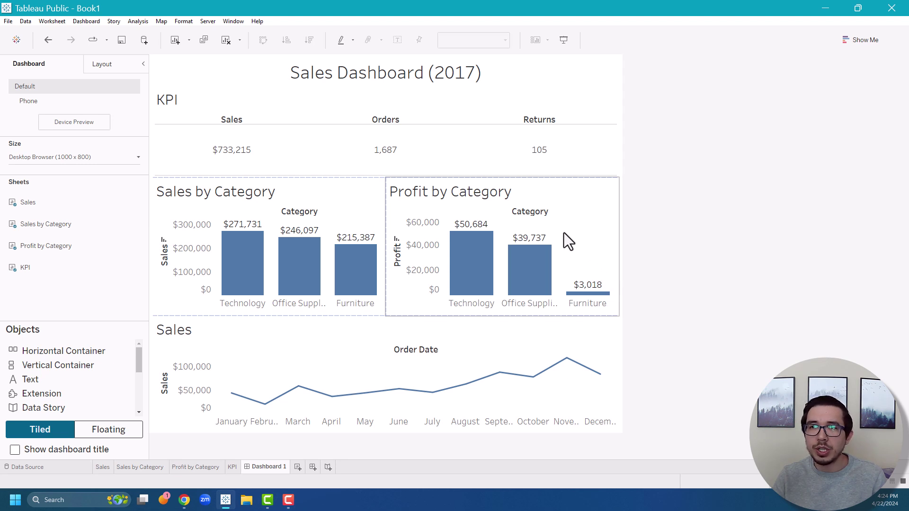
Open the Sales by Category worksheet from the dashboard, clear its Sales axis title, and return to the dashboard
right_click(162, 260)
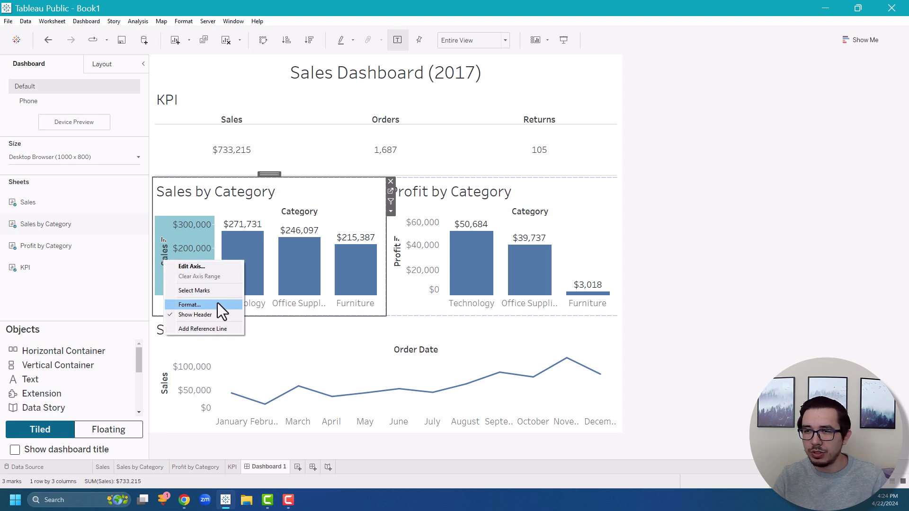
left_click(391, 211)
left_click(397, 213)
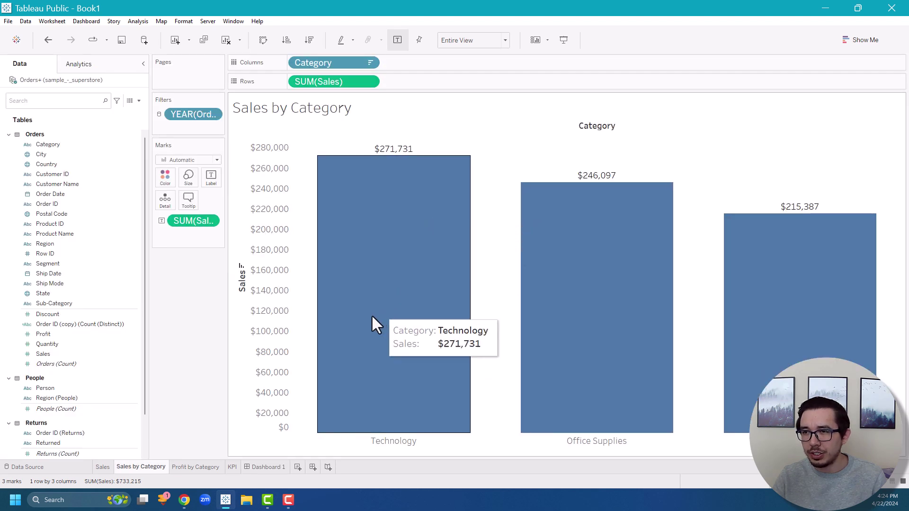
right_click(240, 290)
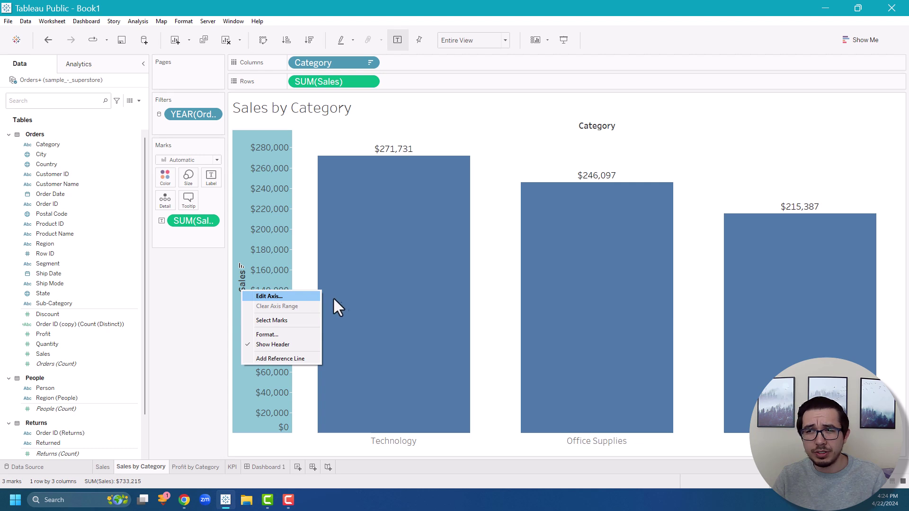
left_click(312, 296)
double_click(423, 340)
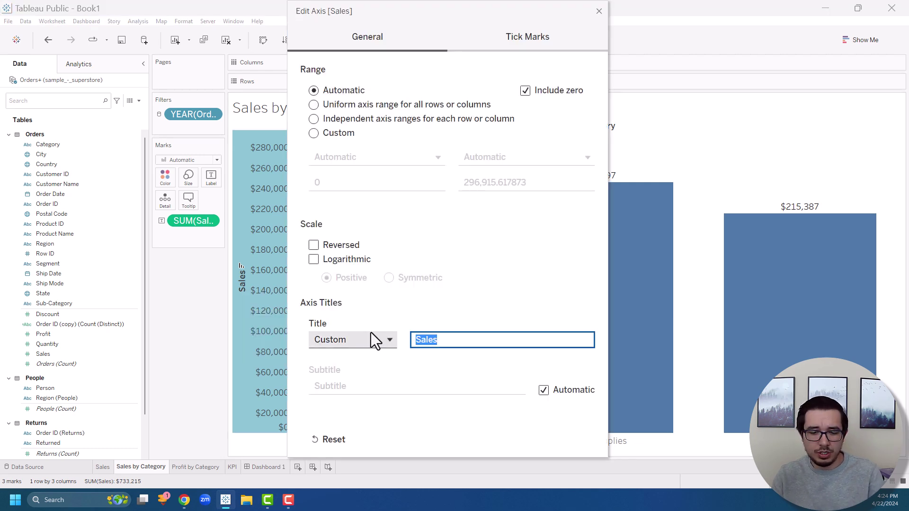
key("BackSpace")
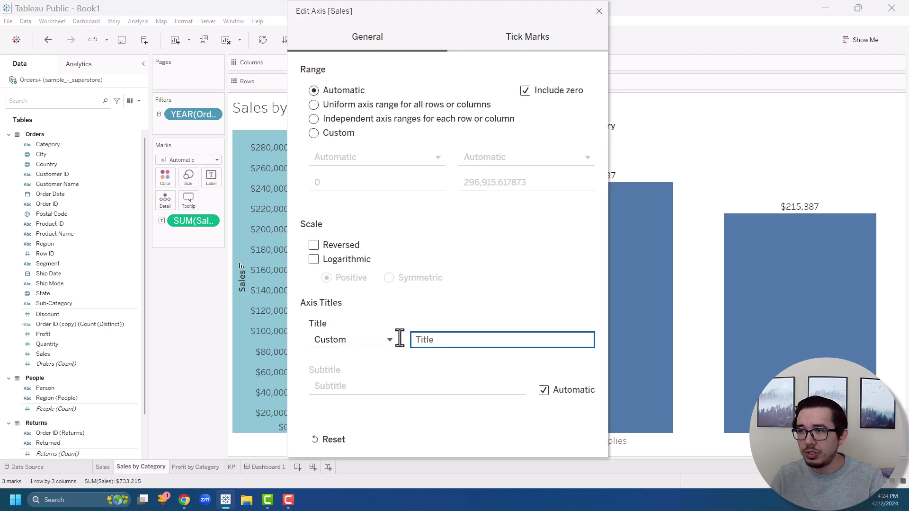
left_click(389, 340)
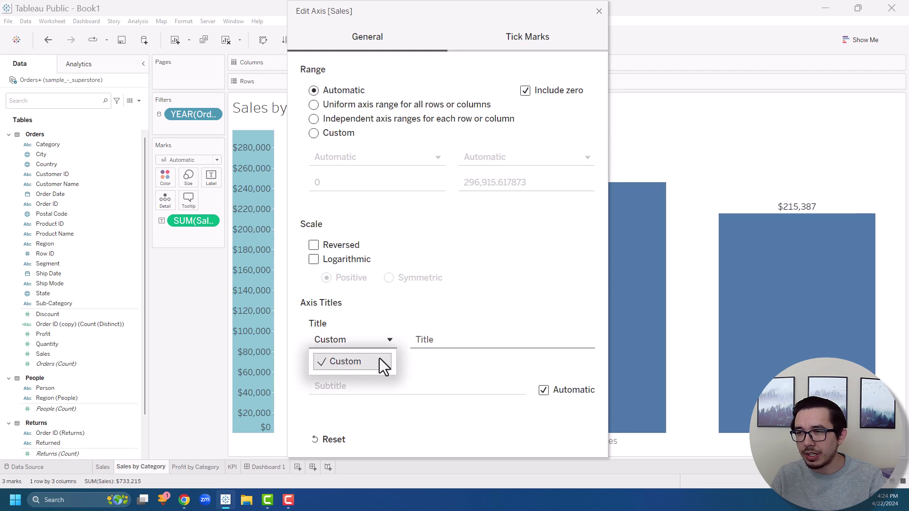
left_click(435, 340)
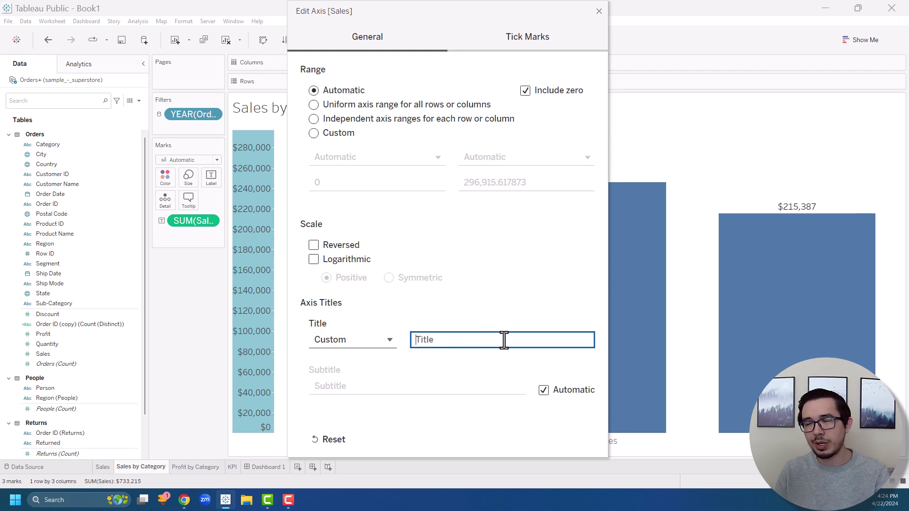
left_click(599, 13)
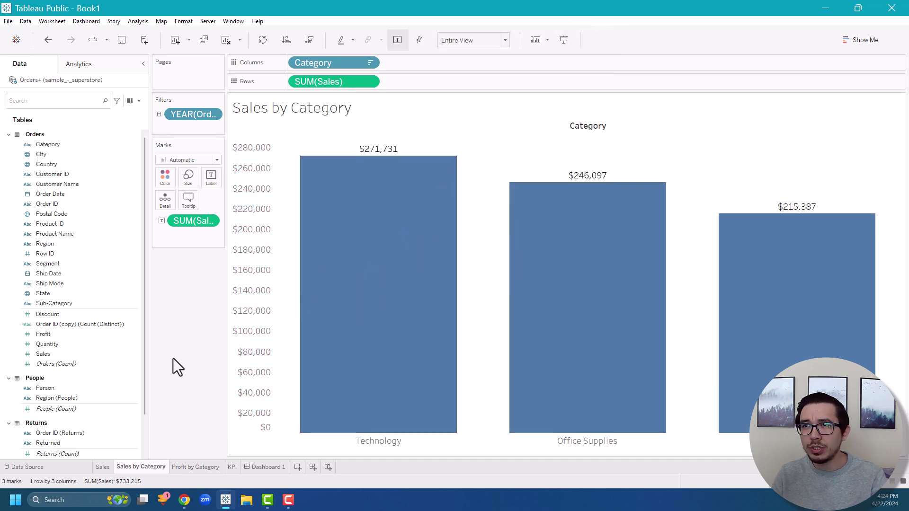
left_click(262, 467)
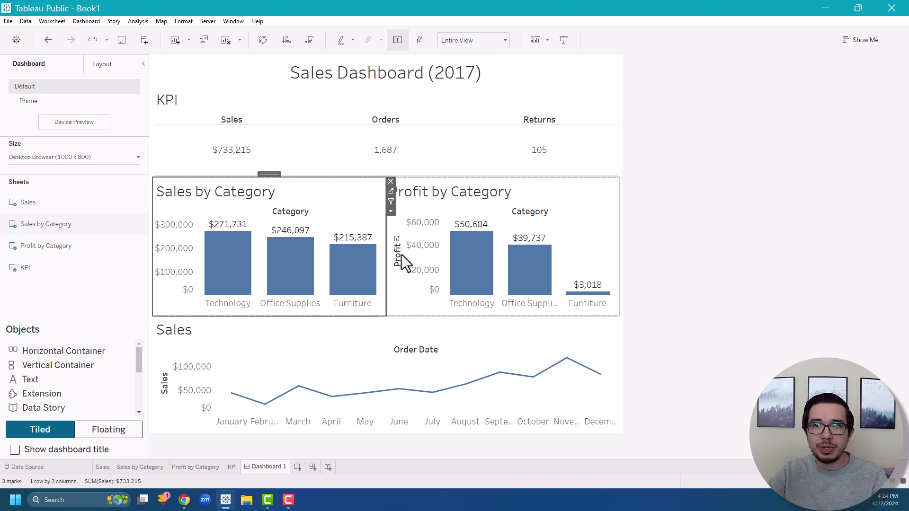
Clear the vertical axis title of the Sales line chart on the dashboard
left_click(164, 390)
right_click(182, 393)
key("Escape")
double_click(182, 394)
double_click(412, 340)
key("BackSpace")
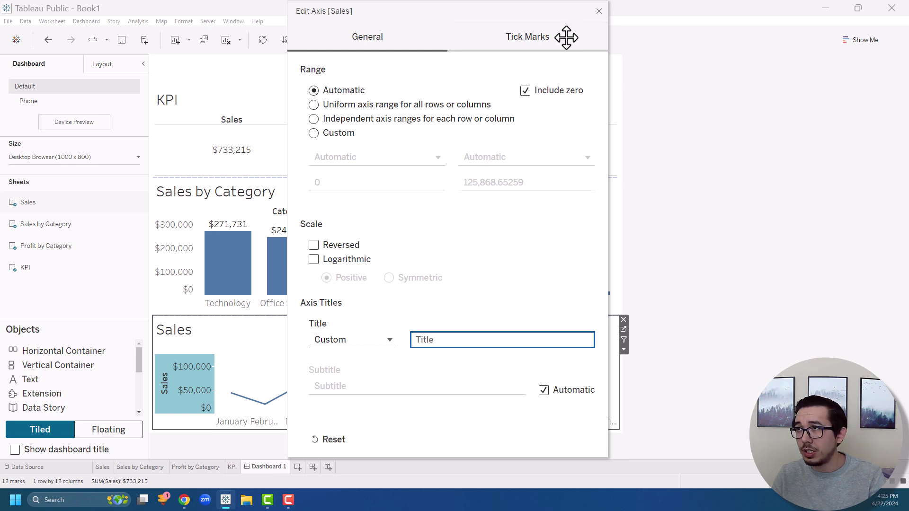
left_click(599, 11)
Clear the Profit axis title of the Profit by Category chart
left_click(400, 264)
right_click(400, 264)
left_click(422, 272)
double_click(464, 339)
key("BackSpace")
left_click(598, 10)
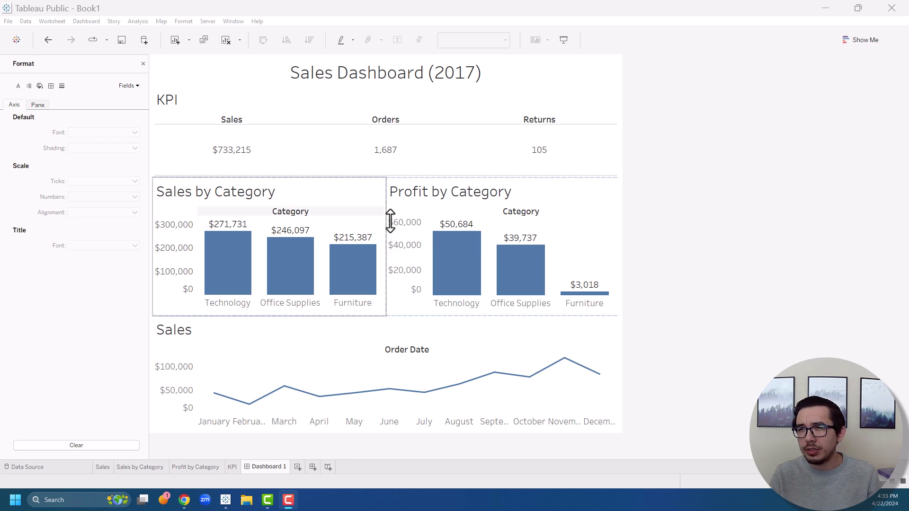
Hide the column field labels on the Sales by Category, Profit by Category and Sales charts
right_click(294, 214)
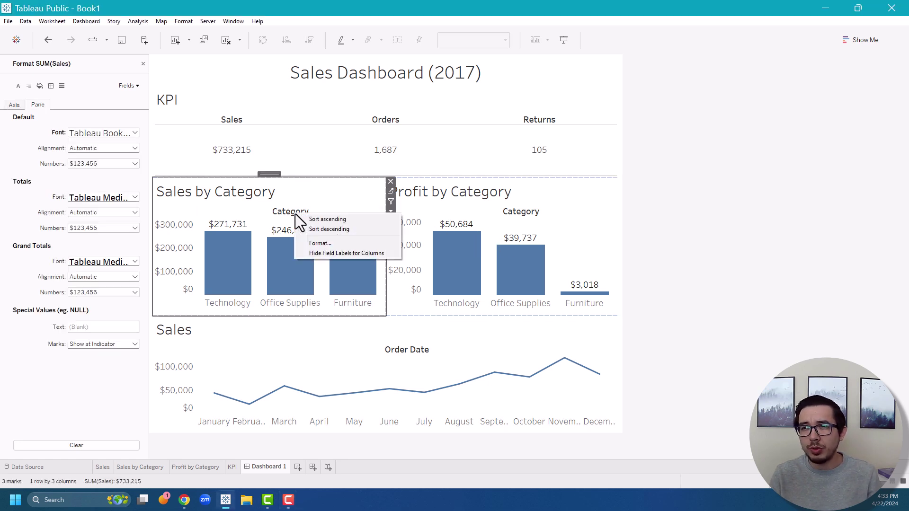
left_click(341, 252)
right_click(502, 208)
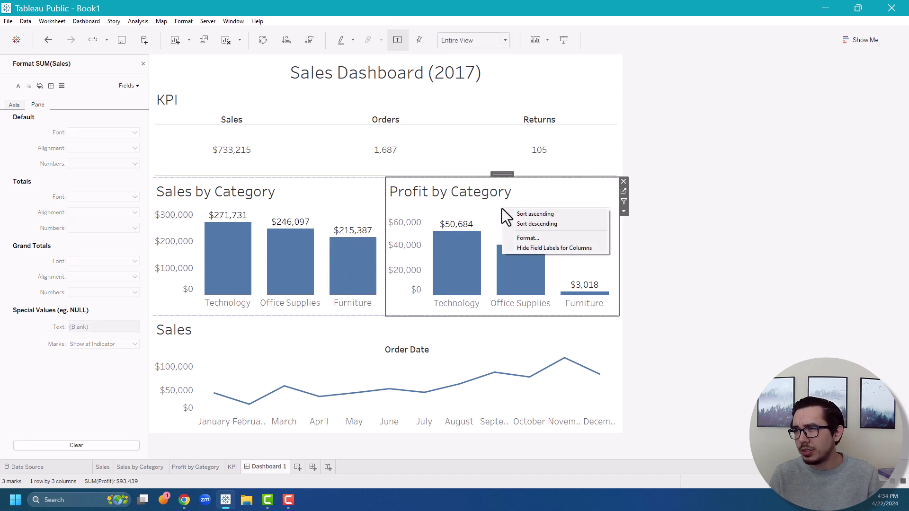
left_click(558, 248)
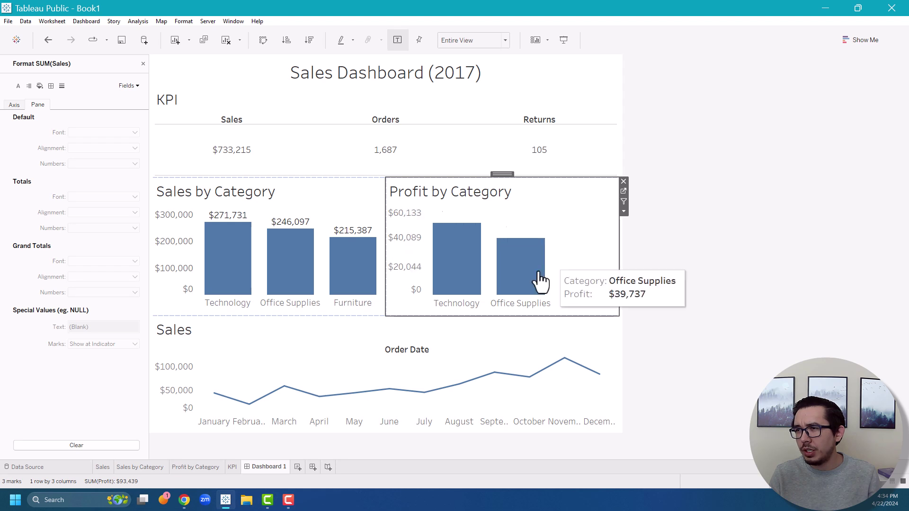
left_click(405, 353)
right_click(405, 354)
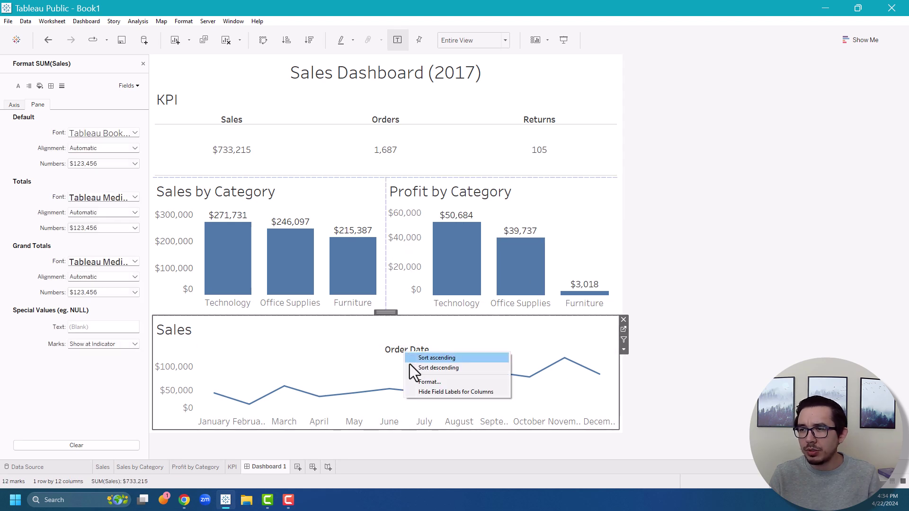
left_click(440, 393)
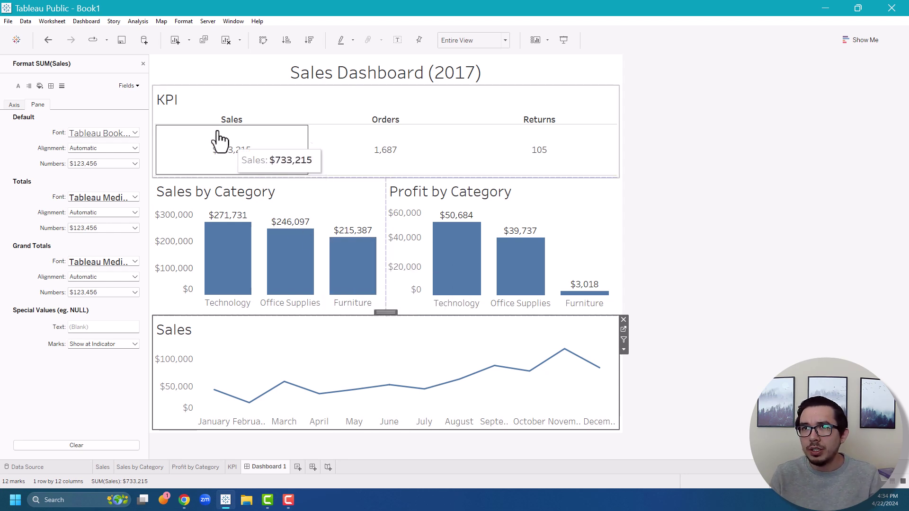
Hide the title of the KPI sheet on the dashboard
left_click(197, 107)
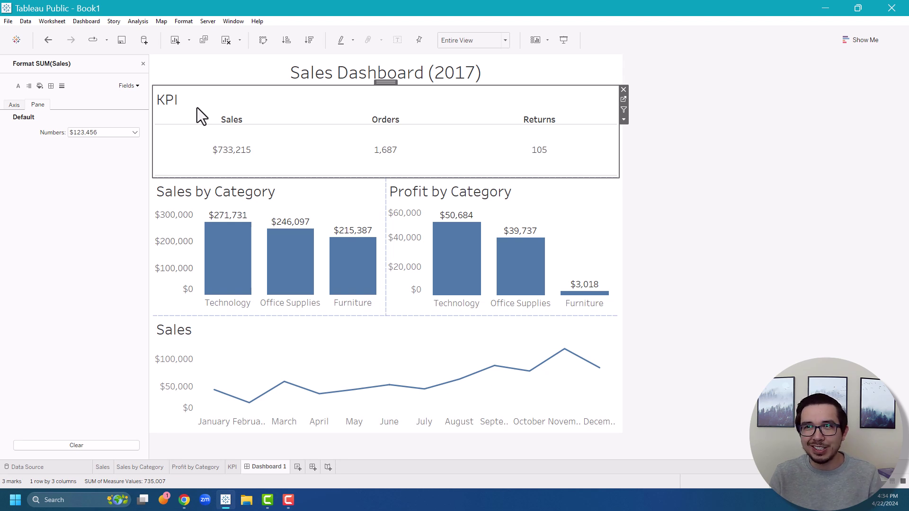
right_click(201, 116)
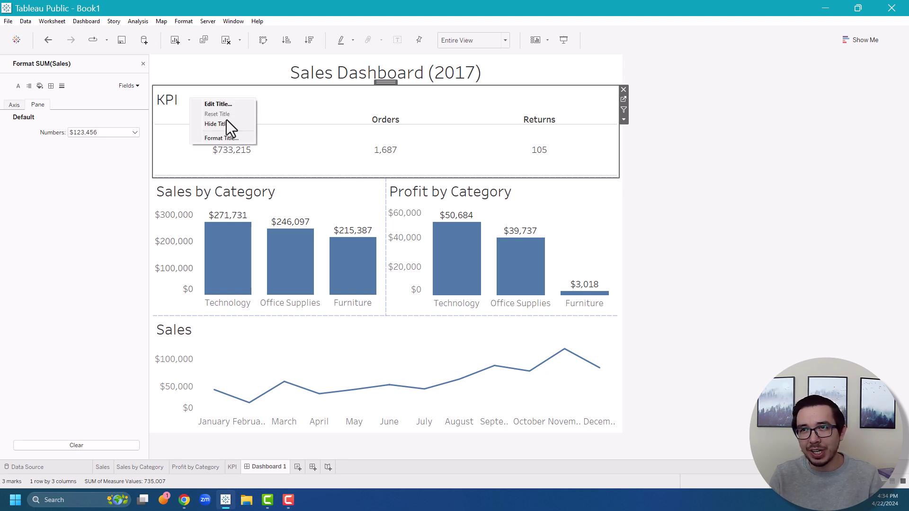
left_click(240, 125)
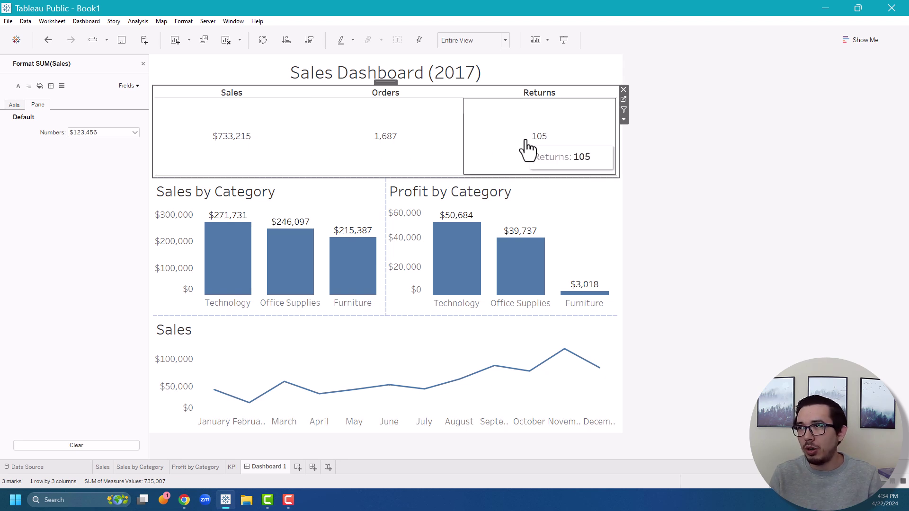
In the KPI worksheet, format the Measure Values label text as bold at size 18 and return to the dashboard
left_click(623, 119)
left_click(651, 131)
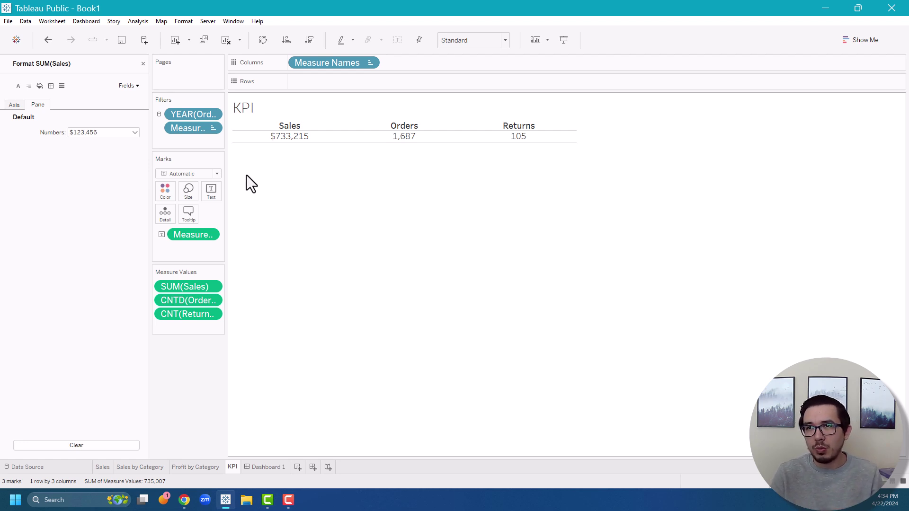
left_click(212, 197)
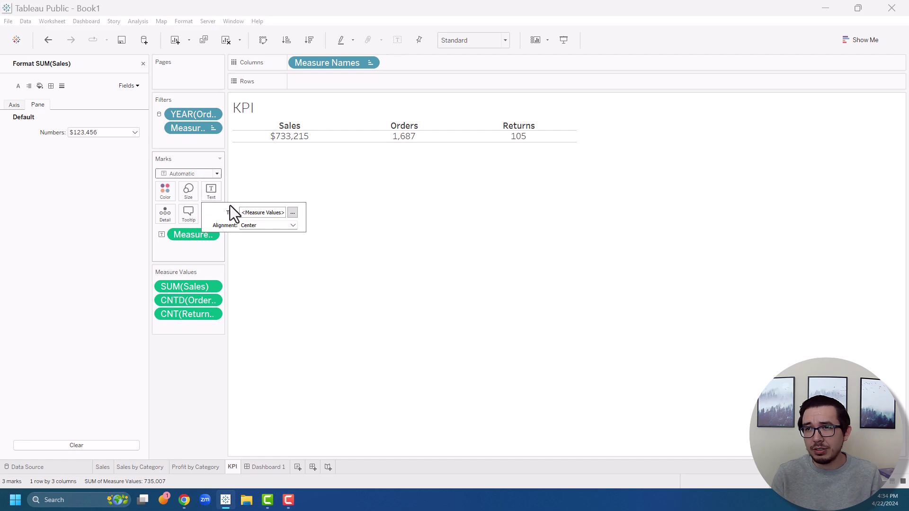
left_click(297, 216)
left_click_drag(466, 207, 420, 206)
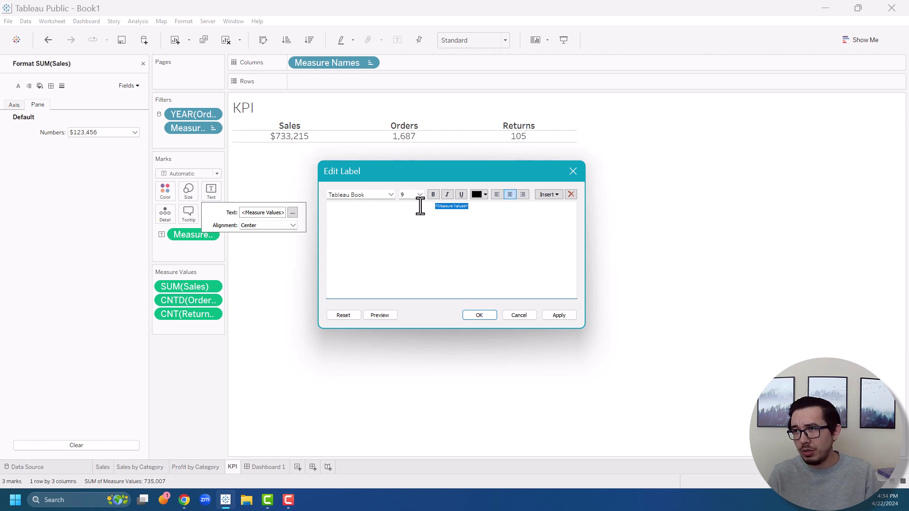
left_click(419, 196)
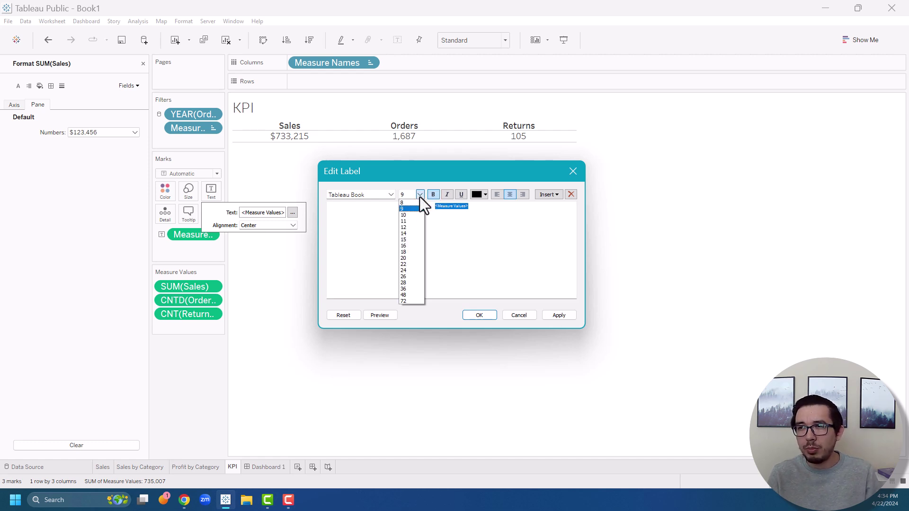
left_click(413, 251)
left_click(558, 316)
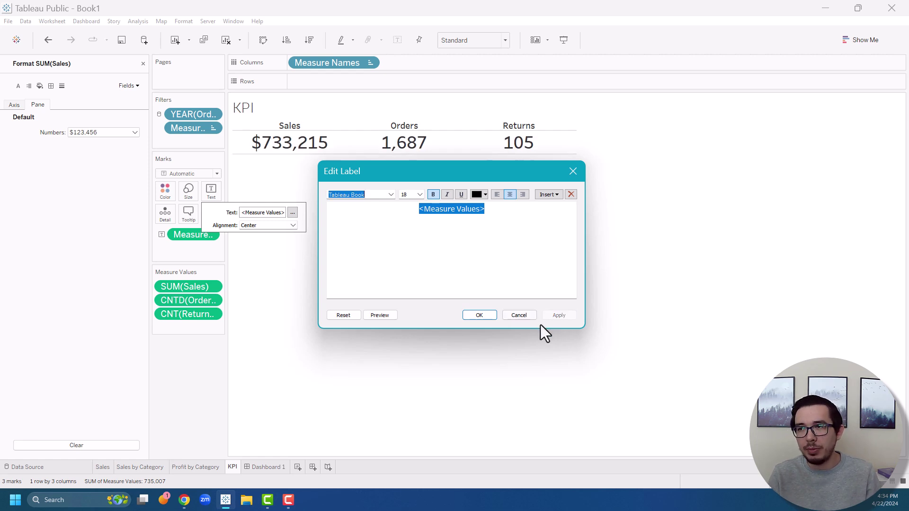
left_click(473, 316)
left_click(277, 466)
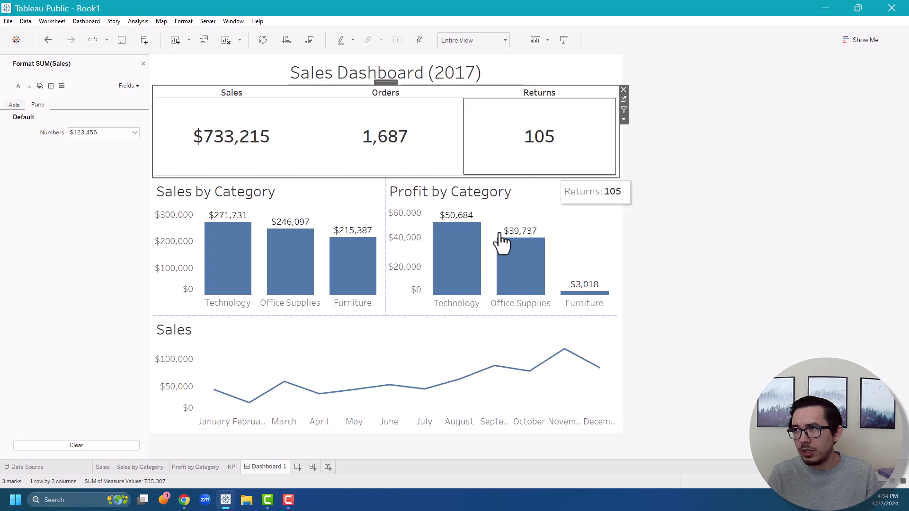
Reduce the heights of the KPI section and the Sales line chart to give the two category charts more room
left_click(591, 157)
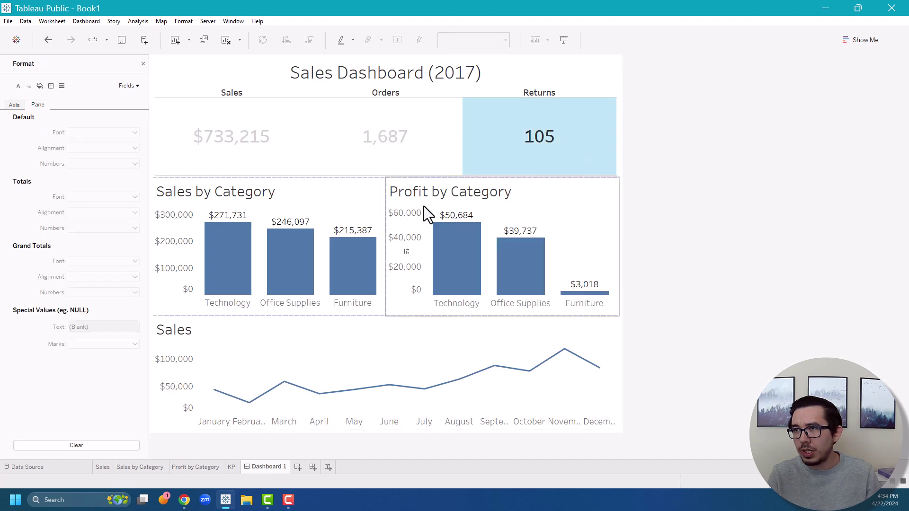
left_click_drag(382, 177, 382, 160)
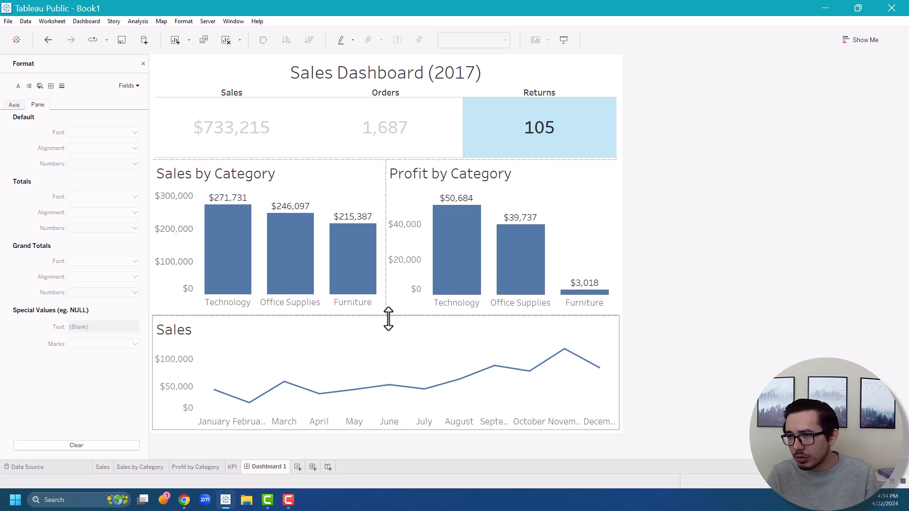
left_click_drag(388, 320, 387, 327)
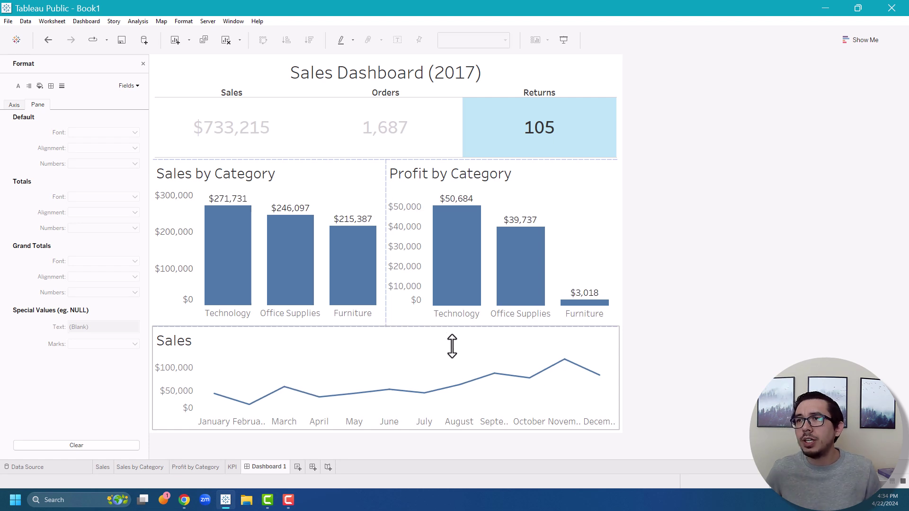
Clear the Returns highlight in the KPI section and publish the workbook to Tableau Public with the title Sales Dashboard
left_click(530, 123)
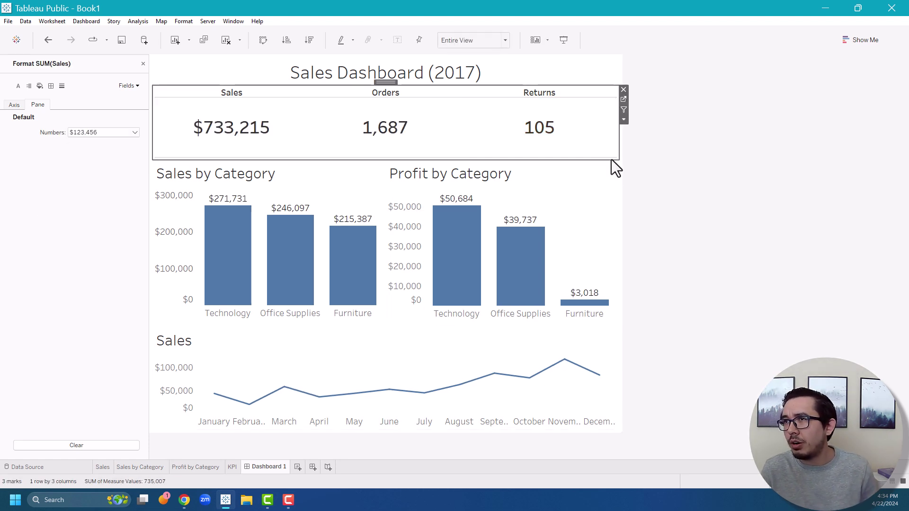
left_click(654, 186)
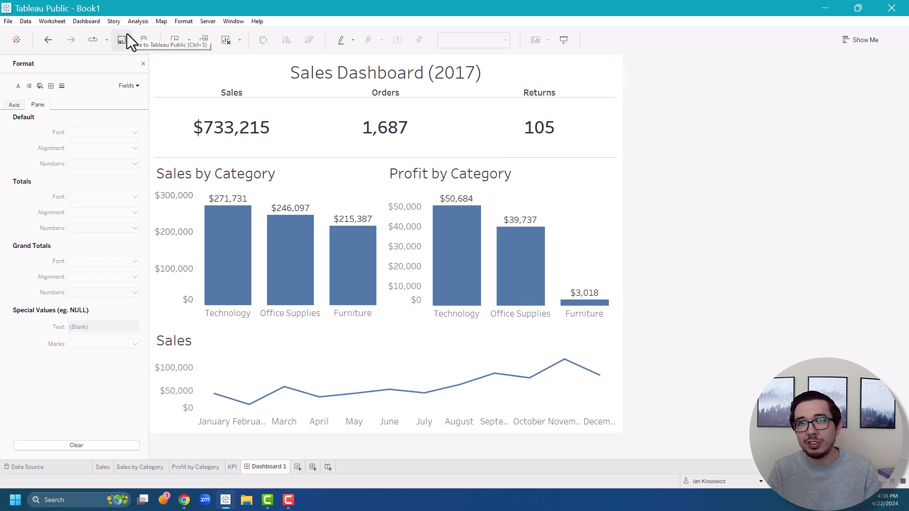
left_click(121, 45)
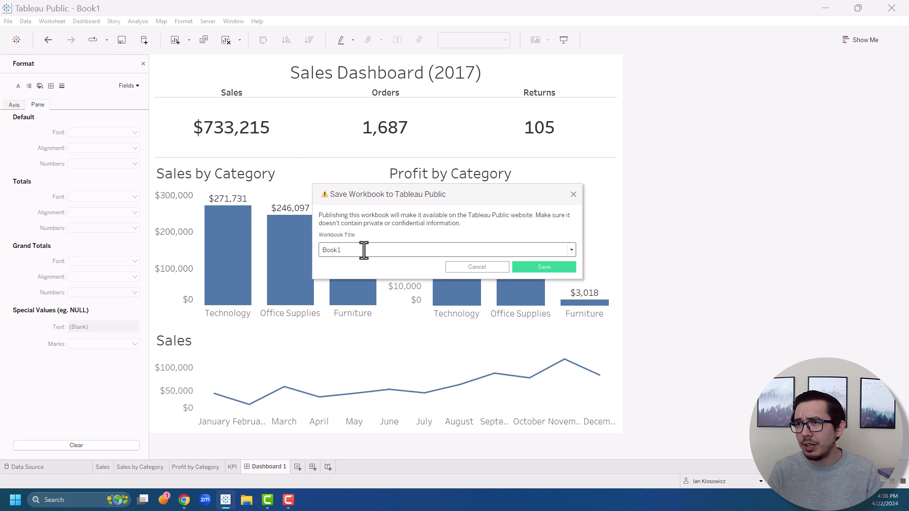
left_click_drag(361, 250, 293, 242)
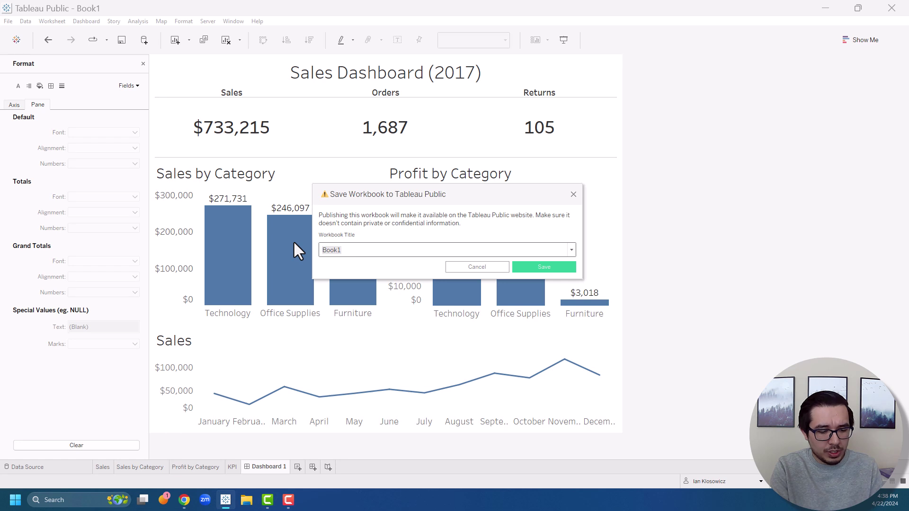
type("Sales")
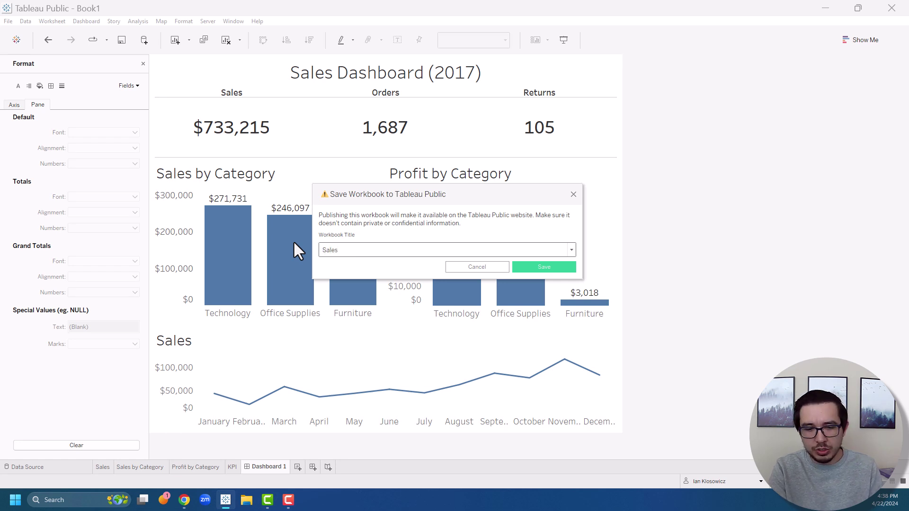
type(" Dashboard")
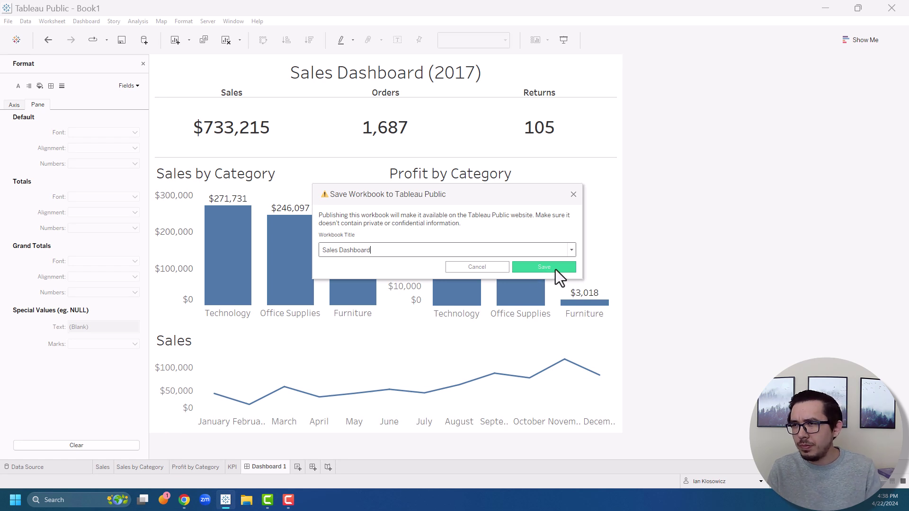
left_click(555, 269)
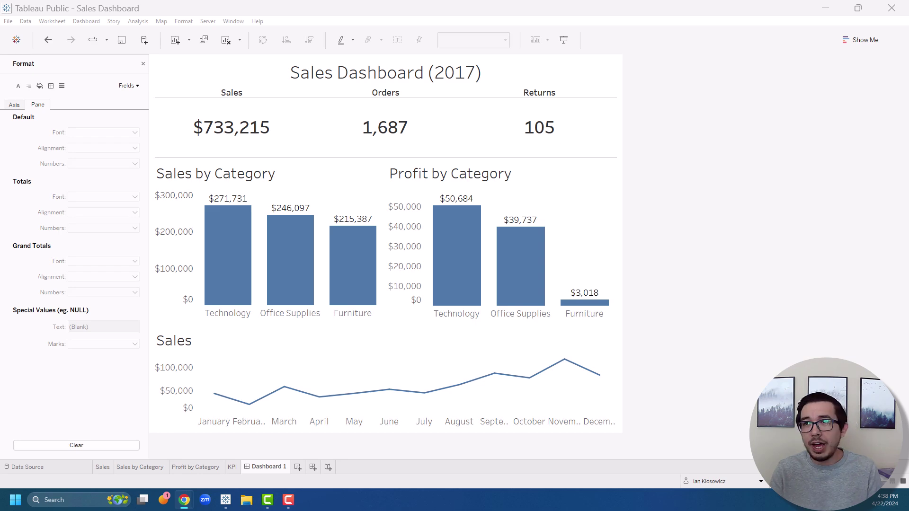
Maximize the browser window with the published dashboard and turn off Show Viz on Profile in its settings
double_click(566, 89)
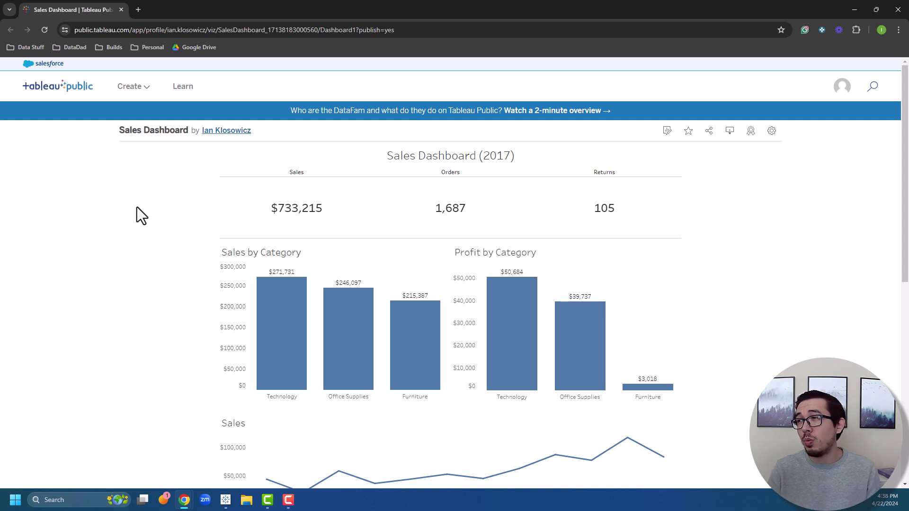
left_click(773, 135)
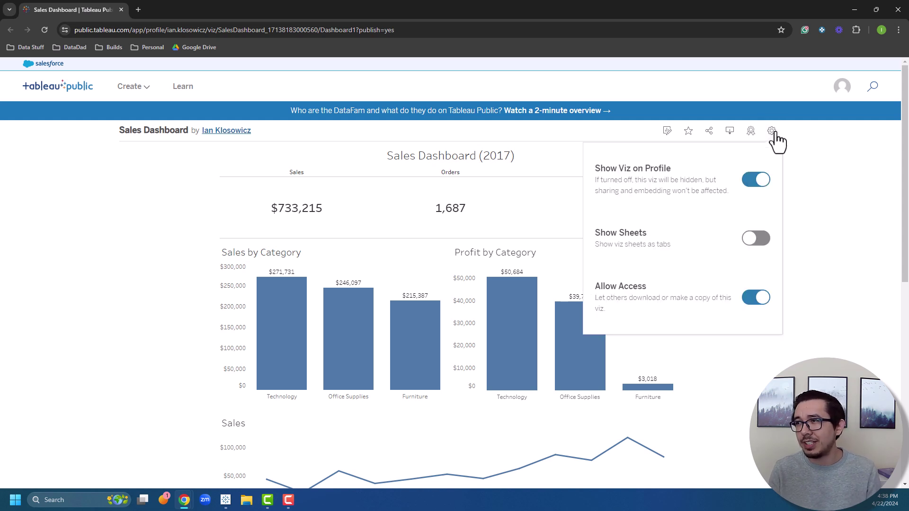
left_click(752, 187)
left_click(805, 186)
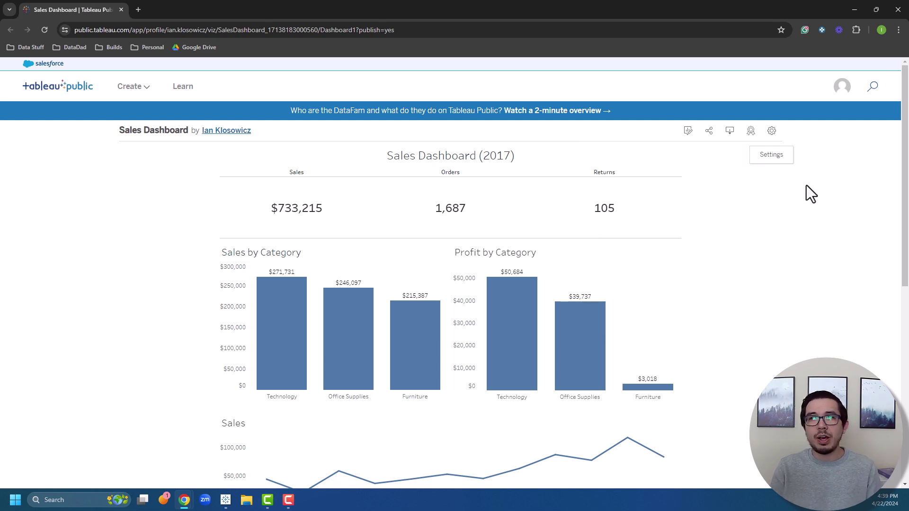